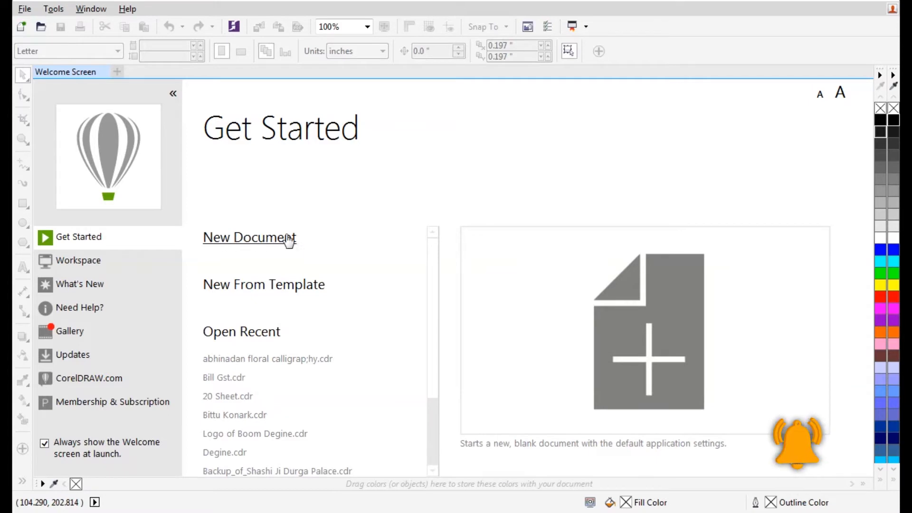
Start a new document from the Welcome Screen and replace Untitled-1 with the name 'dsign'
left_click(262, 240)
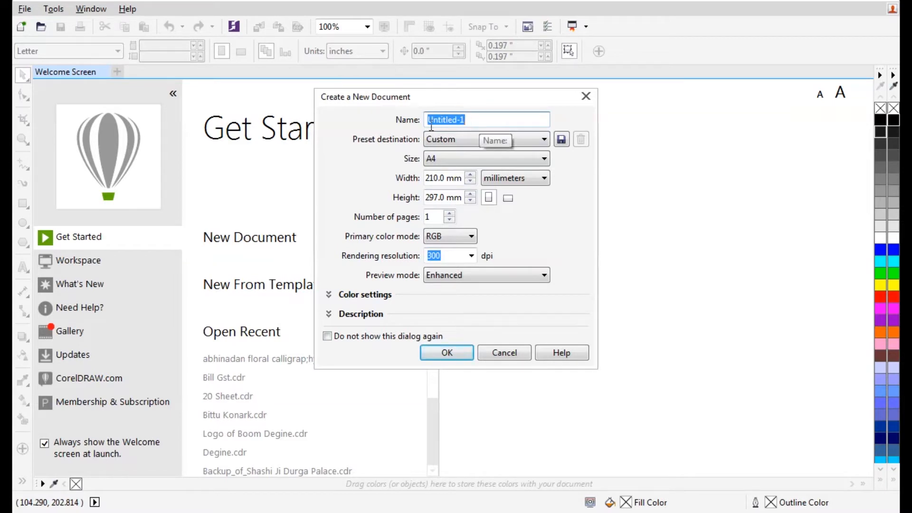
left_click(473, 118)
left_click_drag(472, 118, 403, 123)
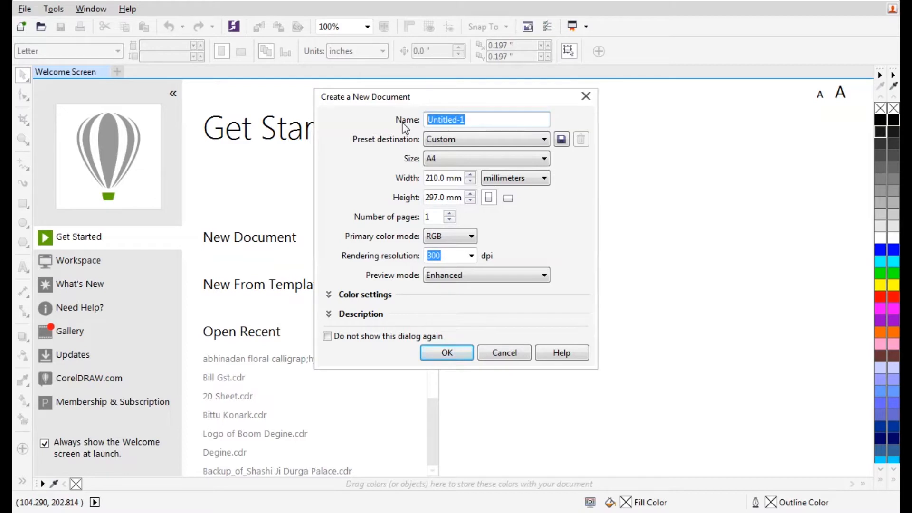
type("gr")
key("BackSpace")
key("BackSpace")
key("BackSpace")
key("BackSpace")
key("BackSpace")
key("BackSpace")
key("BackSpace")
type("de")
type("ig")
left_click(479, 139)
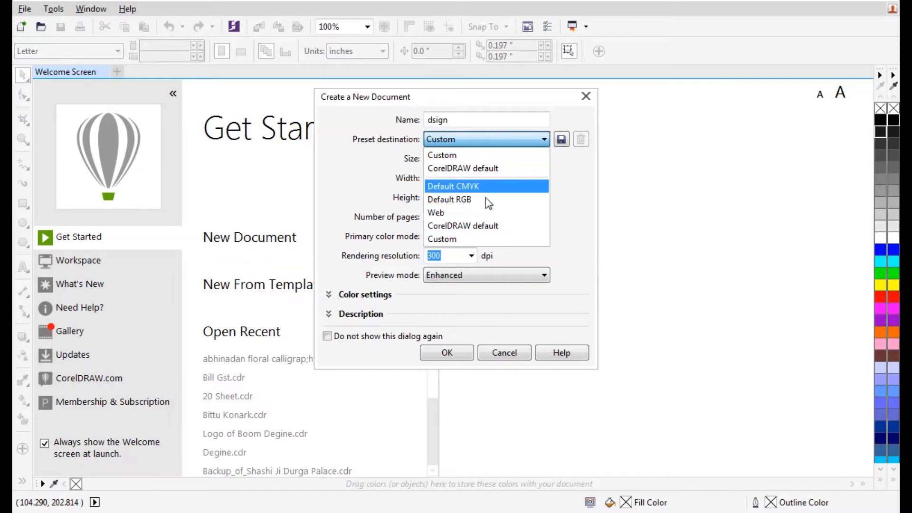
Create the document with Custom preset, A4 size, millimetres and Enhanced preview mode
left_click(484, 159)
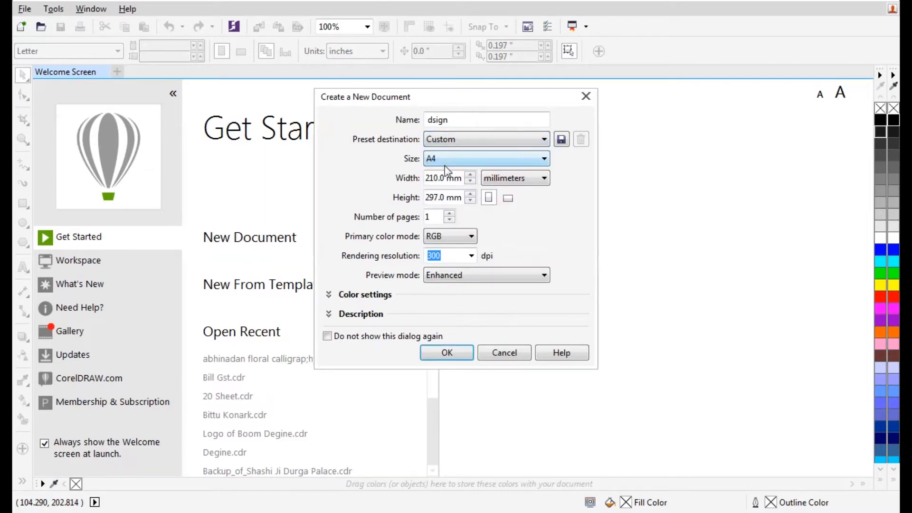
left_click(544, 158)
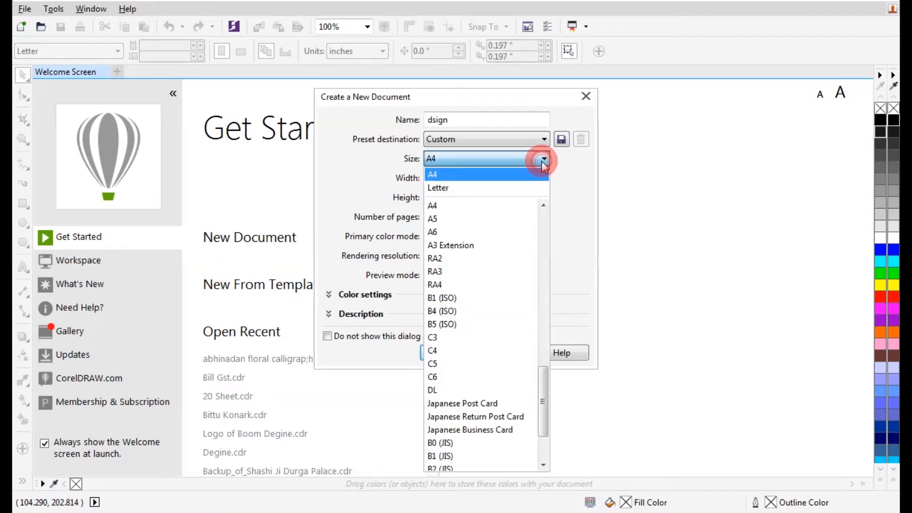
left_click(502, 160)
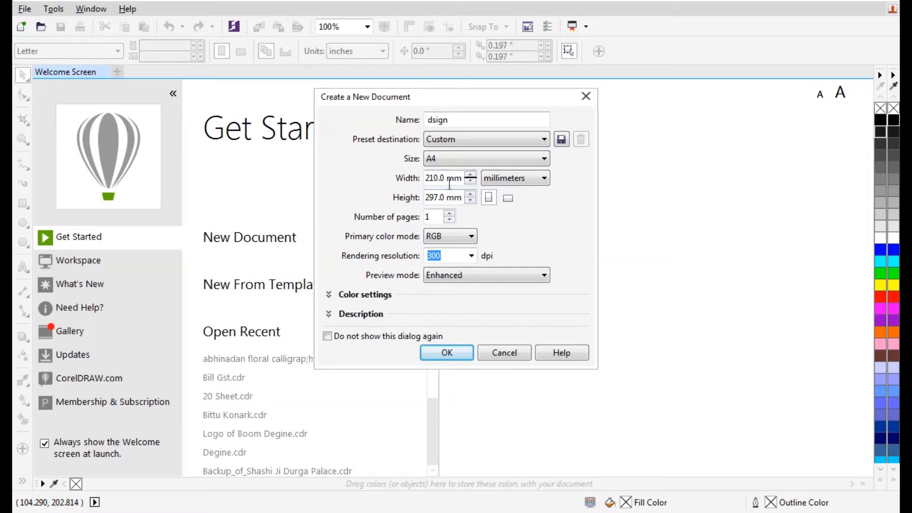
left_click(515, 177)
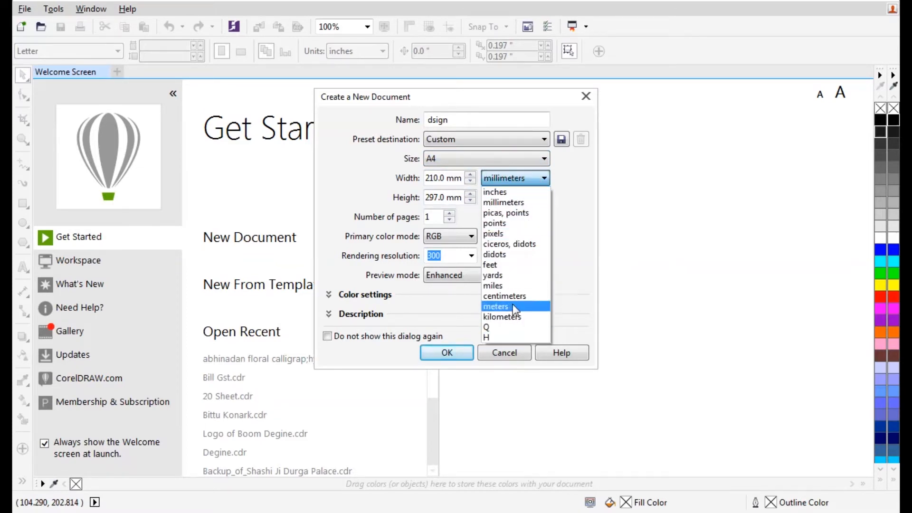
left_click(510, 180)
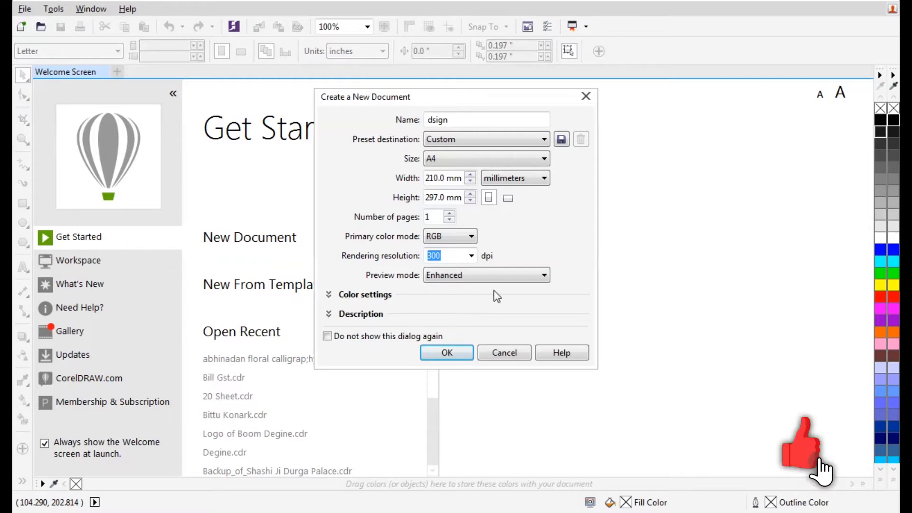
left_click(501, 275)
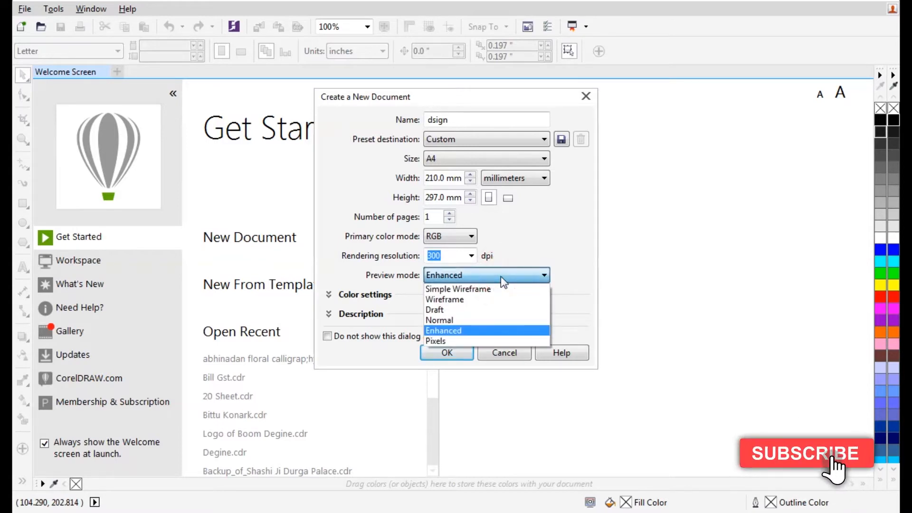
left_click(468, 335)
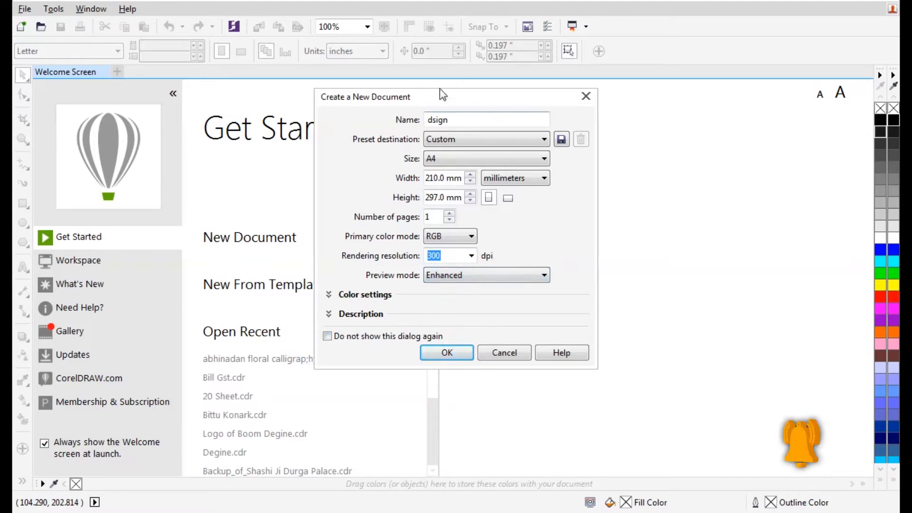
left_click(450, 357)
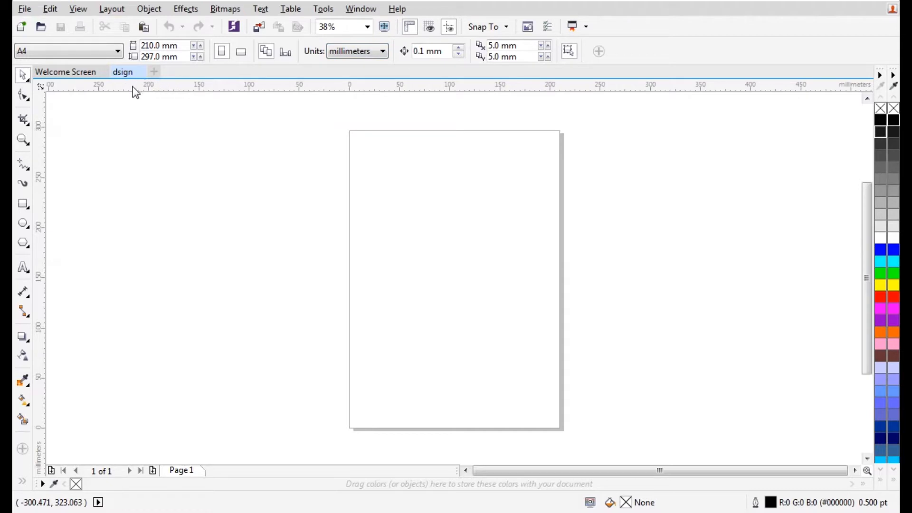
Activate the Shape tool (F10) on the blank A4 dsign page
key("F10")
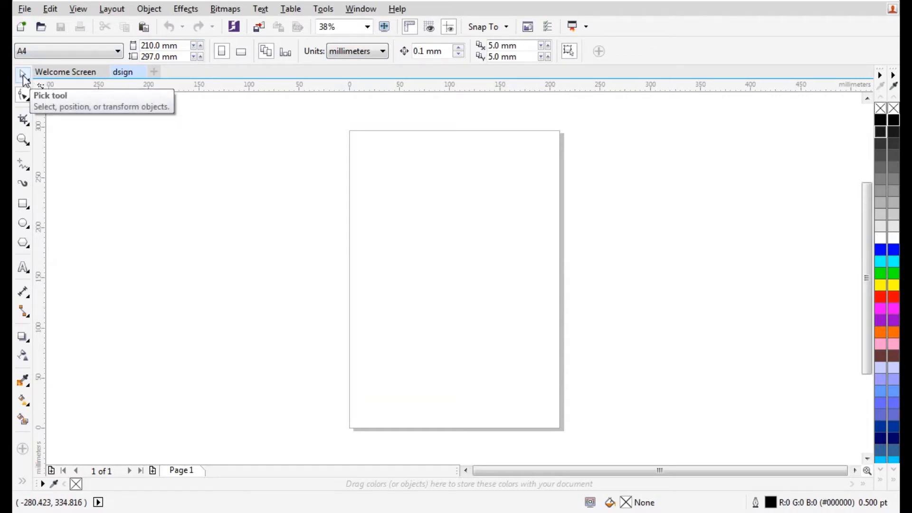
Draw a rectangle on the page and move it into position
left_click(23, 203)
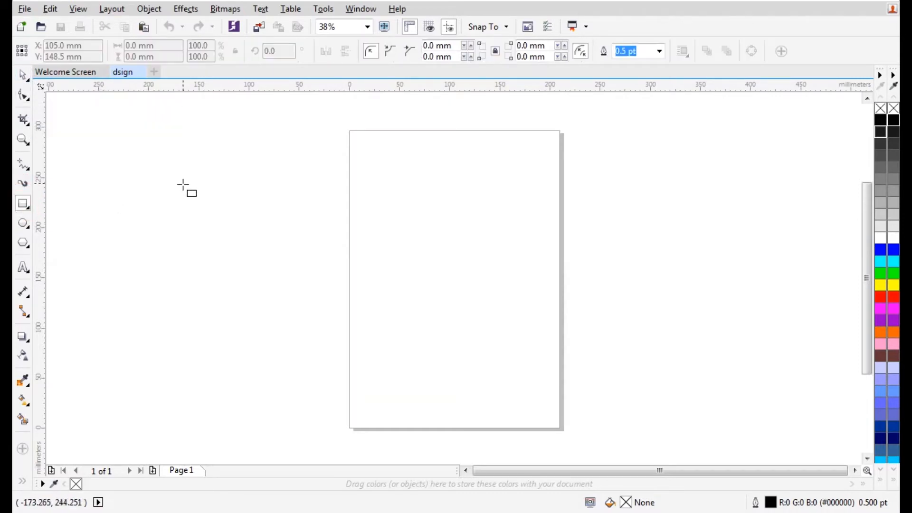
left_click_drag(406, 174, 512, 301)
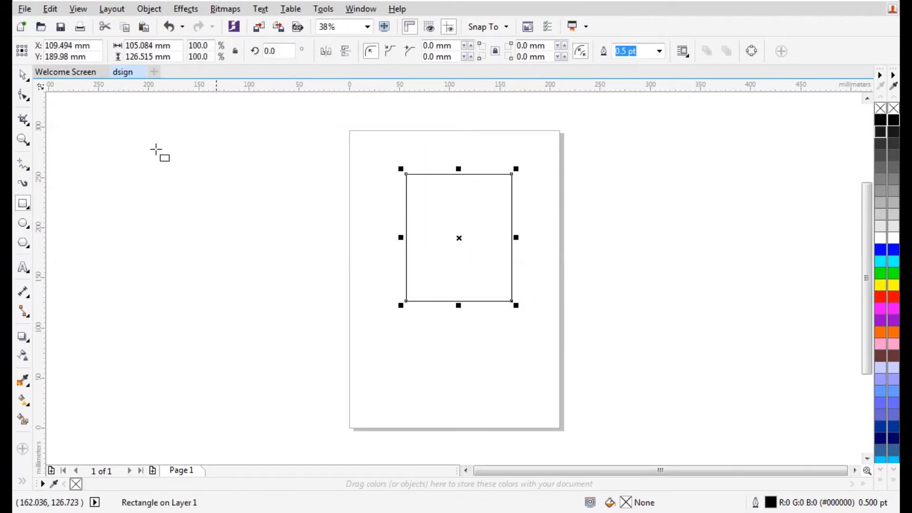
left_click(23, 75)
left_click(485, 200)
left_click_drag(471, 201, 471, 170)
left_click_drag(475, 196, 523, 259)
scroll(513, 266, "up", 2)
Resize the rectangle to about 113.9 × 136.4 mm and place it at X 110.325 mm
left_click_drag(565, 201, 527, 228)
left_click_drag(438, 242, 439, 176)
left_click_drag(349, 314, 298, 314)
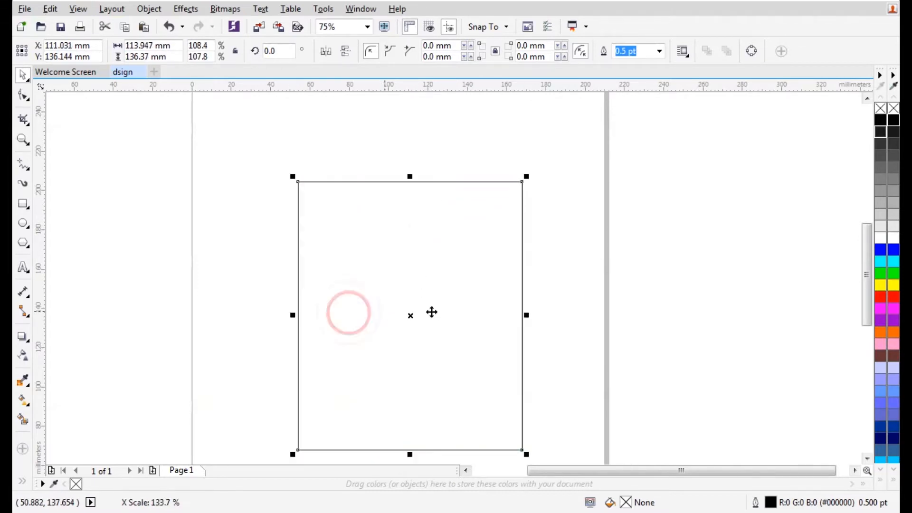
left_click_drag(437, 301, 765, 214)
left_click_drag(698, 233, 360, 274)
left_click_drag(370, 216, 392, 221)
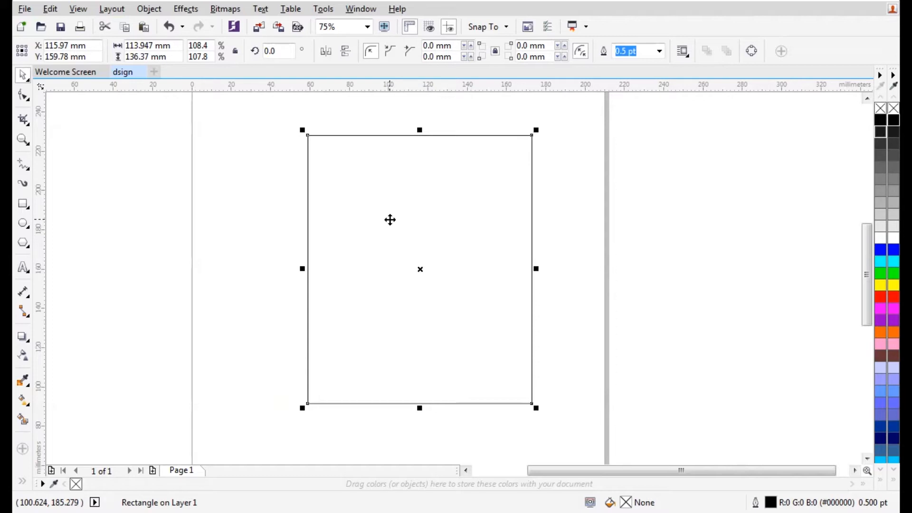
left_click_drag(387, 218, 375, 218)
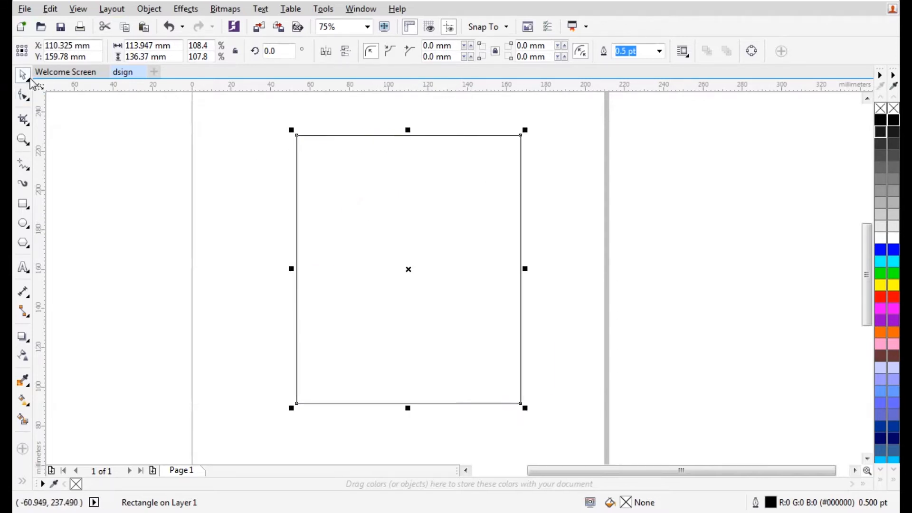
left_click(28, 79)
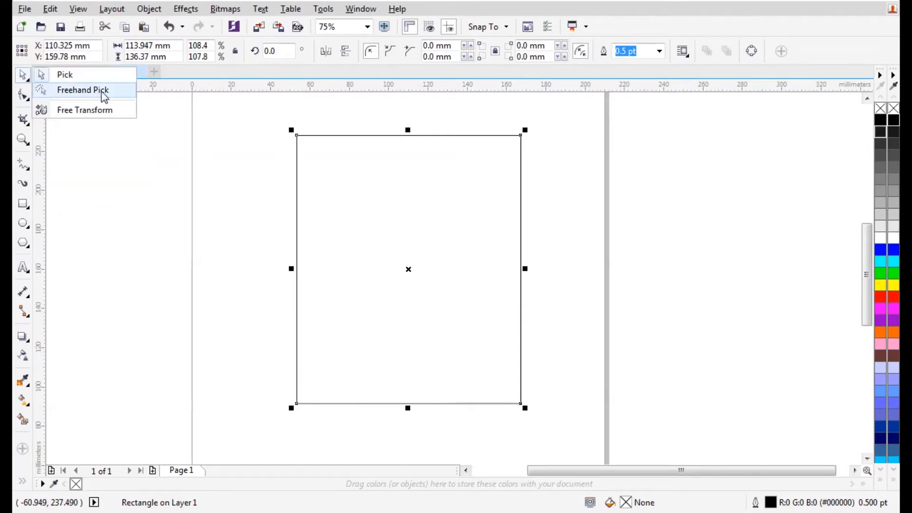
left_click(69, 112)
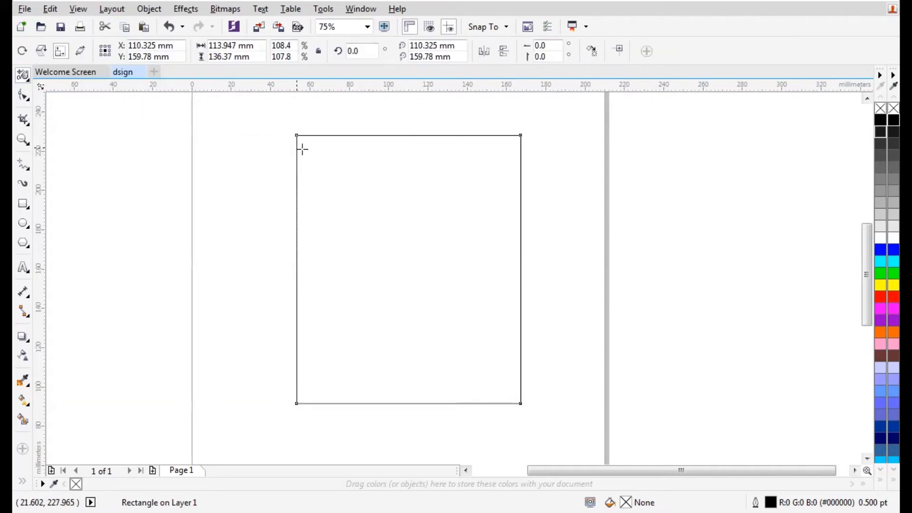
left_click_drag(295, 136, 407, 204)
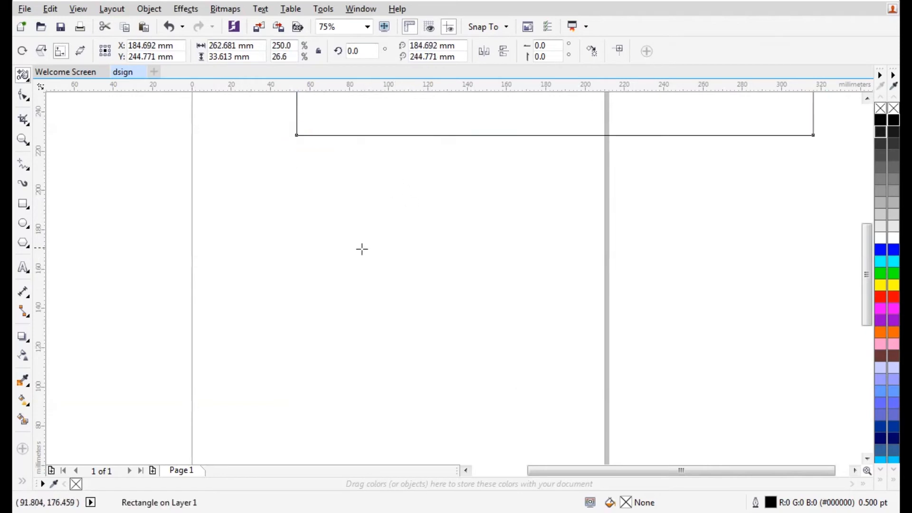
scroll(362, 248, "down", 1)
left_click_drag(588, 158, 591, 121)
mouse_move(586, 232)
left_mouse_down()
mouse_move(543, 211)
mouse_move(561, 212)
mouse_move(566, 199)
mouse_move(574, 232)
left_mouse_up()
key("ctrl+z")
key("ctrl+z")
key("ctrl+z")
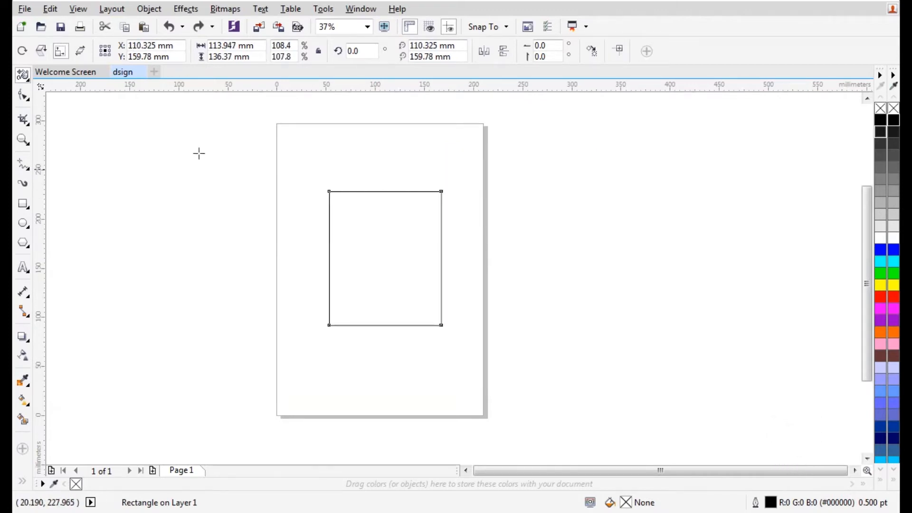
left_click(22, 76)
left_click(60, 74)
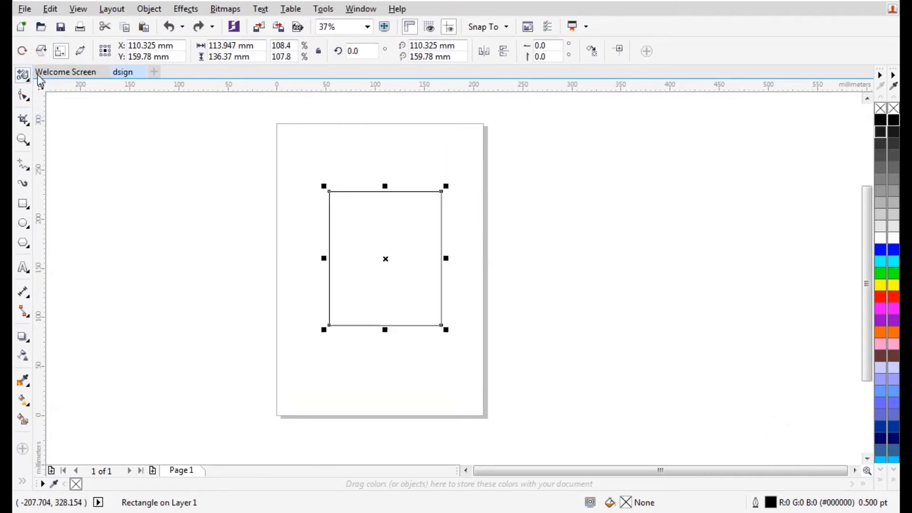
left_click(24, 99)
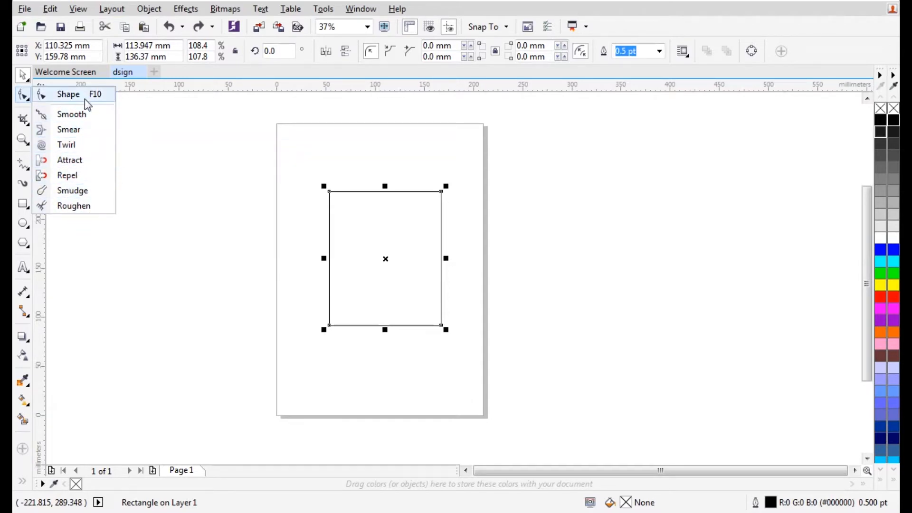
left_click(75, 134)
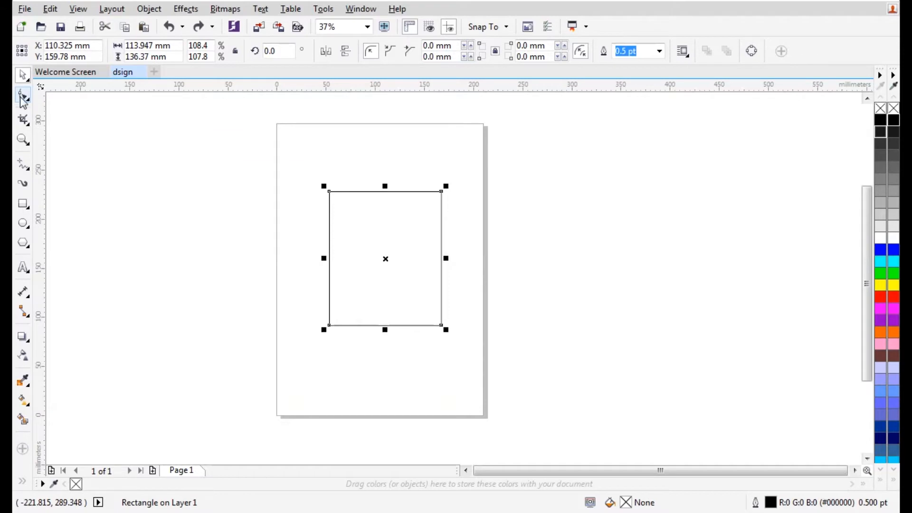
scroll(355, 204, "up", 2)
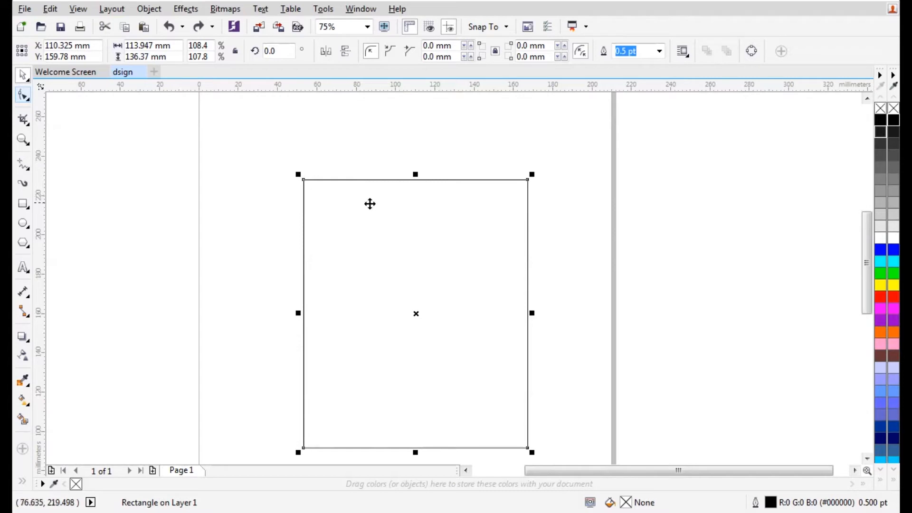
Round the rectangle's corners to 4.586 mm by dragging a corner node with the Shape tool
left_click(27, 123)
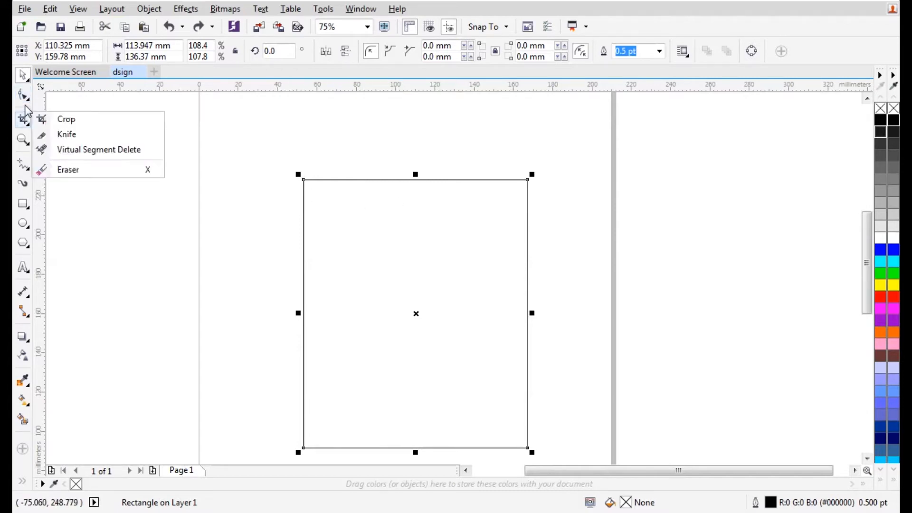
left_click(25, 99)
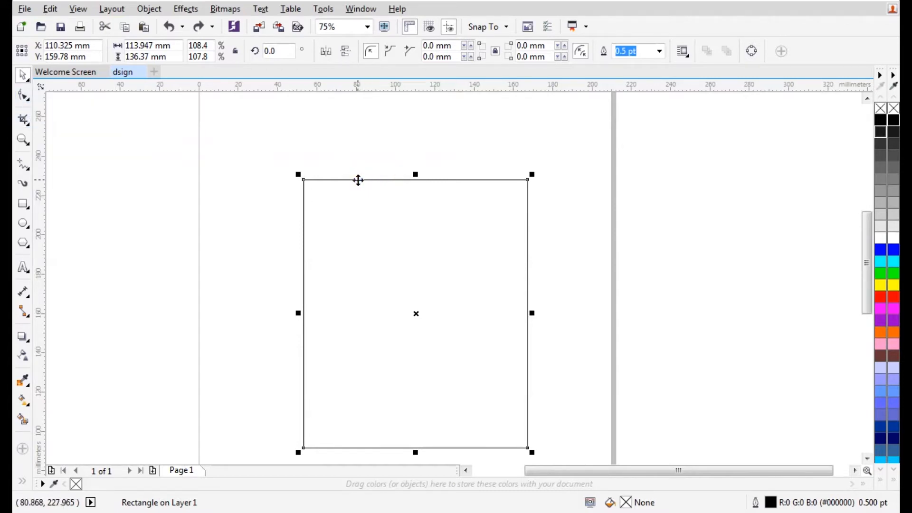
right_click(358, 180)
left_click(297, 174)
mouse_move(304, 180)
left_mouse_down()
mouse_move(326, 179)
mouse_move(304, 179)
left_mouse_up()
left_click(23, 95)
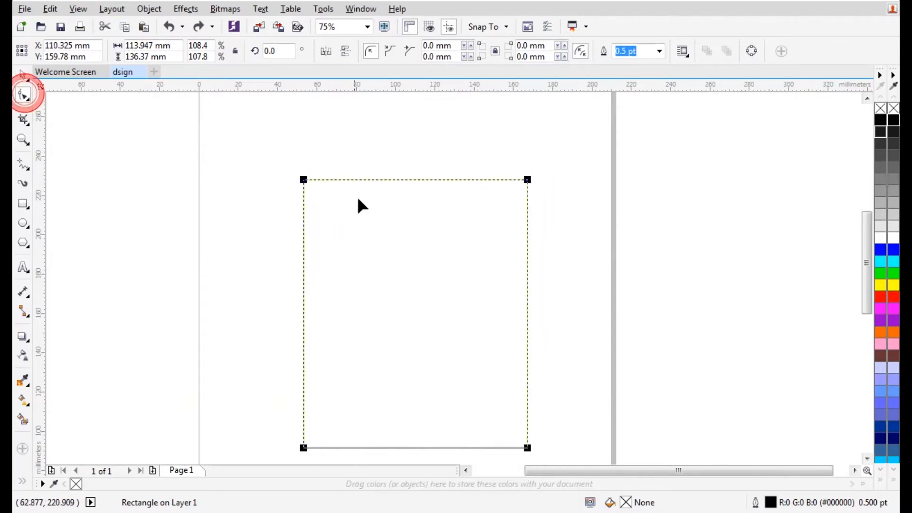
left_click_drag(305, 180, 244, 187)
left_click_drag(527, 186, 514, 173)
Convert the rounded rectangle to curves
left_click(400, 178)
right_click(411, 183)
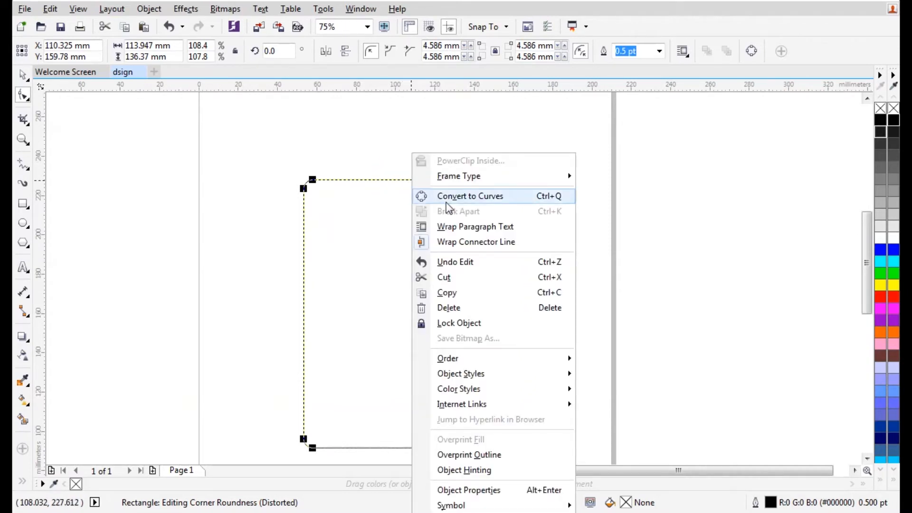
left_click(486, 199)
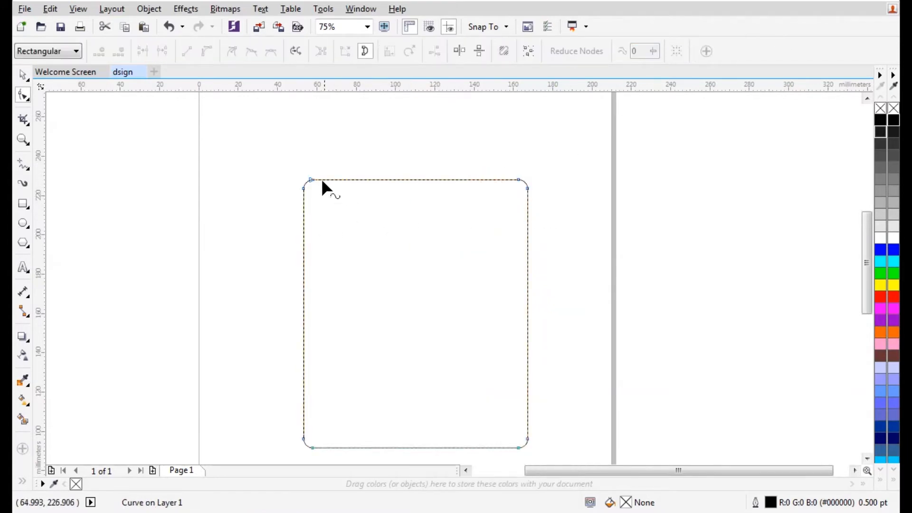
Drag the top-left node and its control handle to reshape the outline's left side
left_click_drag(309, 179, 326, 142)
scroll(319, 151, "up", 2)
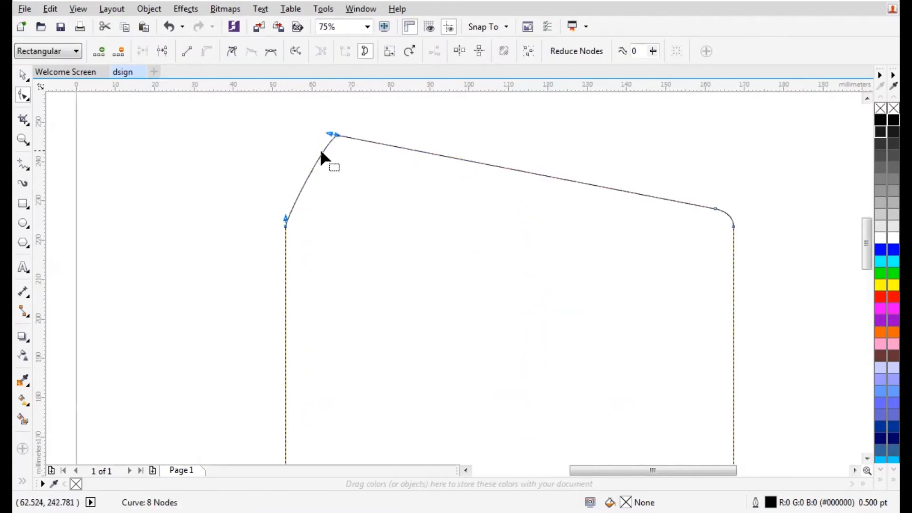
scroll(321, 152, "up", 2)
scroll(329, 154, "down", 1)
left_click_drag(358, 122, 373, 332)
scroll(356, 264, "down", 1)
scroll(358, 285, "down", 1)
left_click(354, 276)
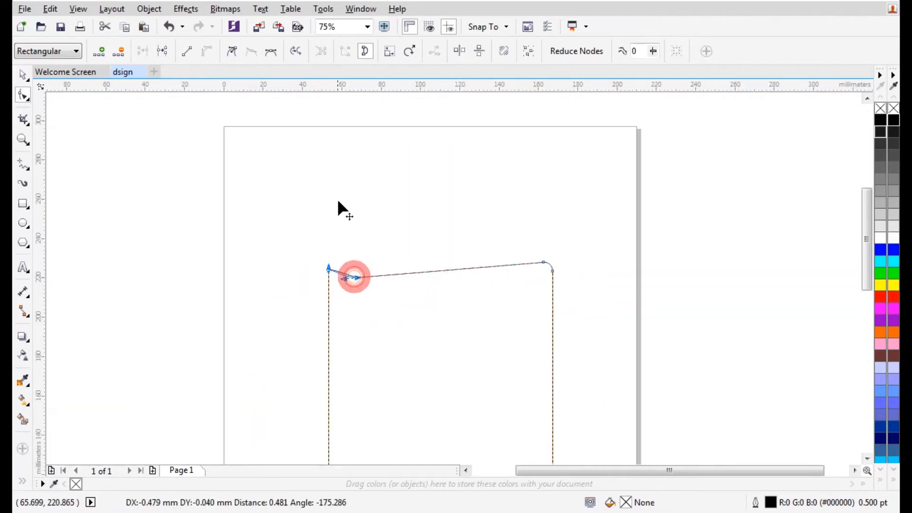
left_click_drag(344, 280, 390, 377)
left_click_drag(381, 278, 330, 130)
Pull the right and bottom nodes to cut a deep V notch into the top edge
left_click_drag(543, 262, 455, 402)
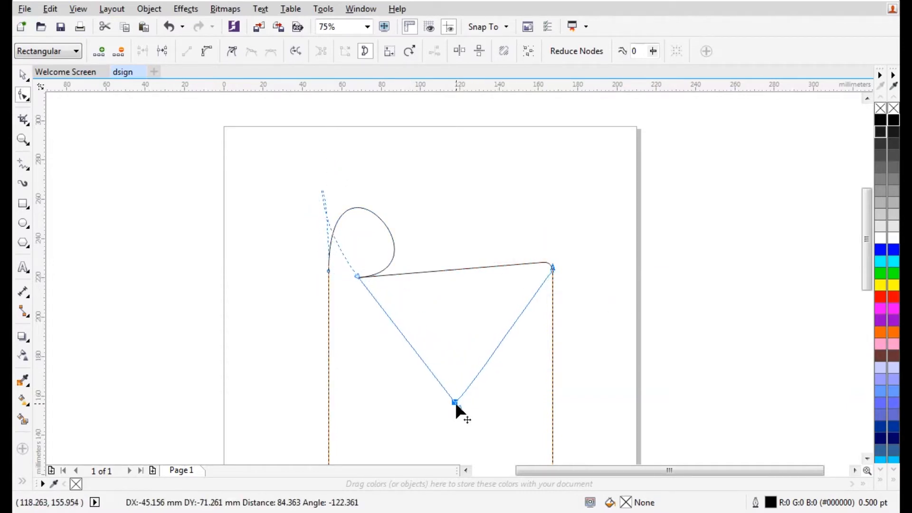
left_click_drag(552, 270, 612, 260)
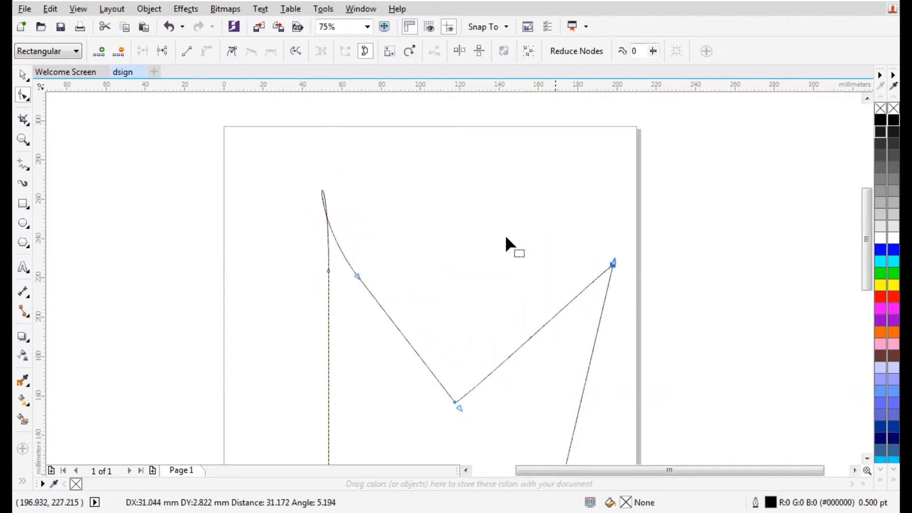
scroll(431, 209, "down", 3)
scroll(446, 288, "up", 1)
scroll(446, 287, "up", 3)
left_click_drag(552, 284, 333, 376)
left_click_drag(570, 269, 672, 209)
scroll(441, 318, "down", 2)
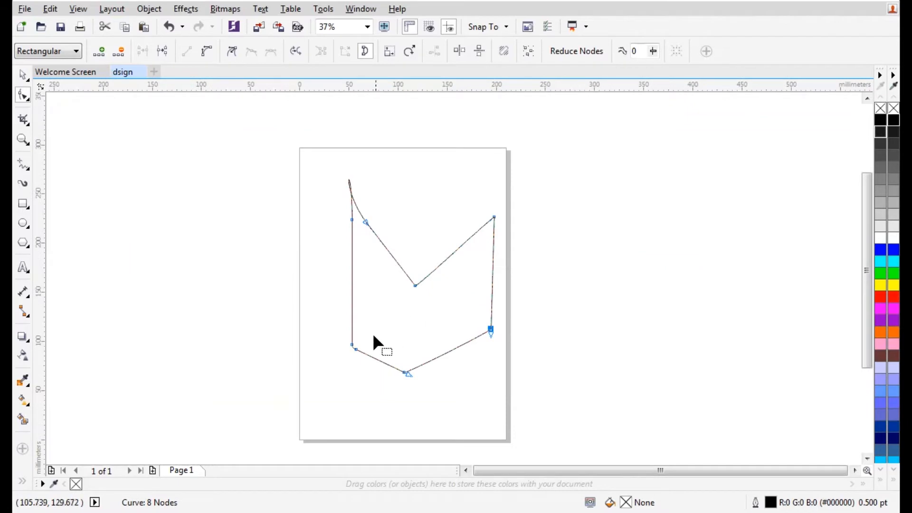
left_click_drag(351, 345, 303, 384)
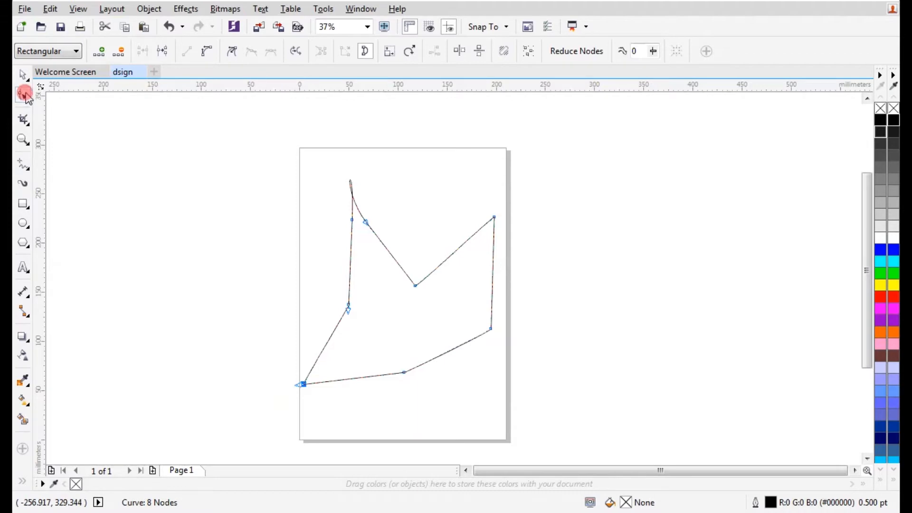
left_click(26, 95)
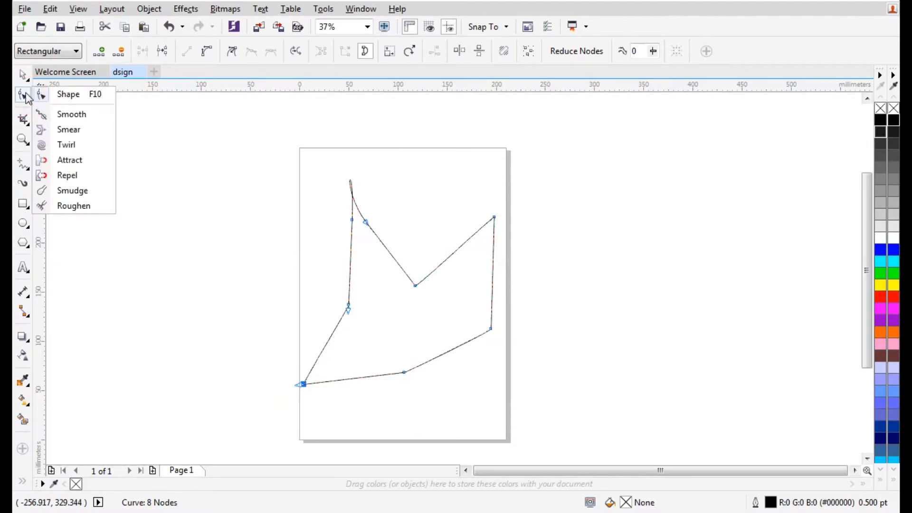
Brush the Smooth tool over the V's right segment, its top-right end, and the right vertical edge
left_click(46, 119)
scroll(380, 214, "up", 5)
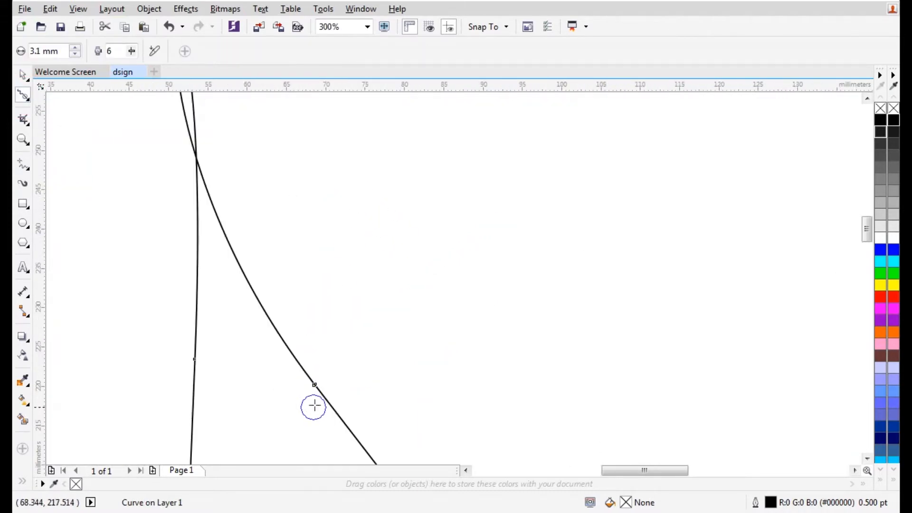
scroll(383, 332, "down", 4)
scroll(384, 334, "up", 2)
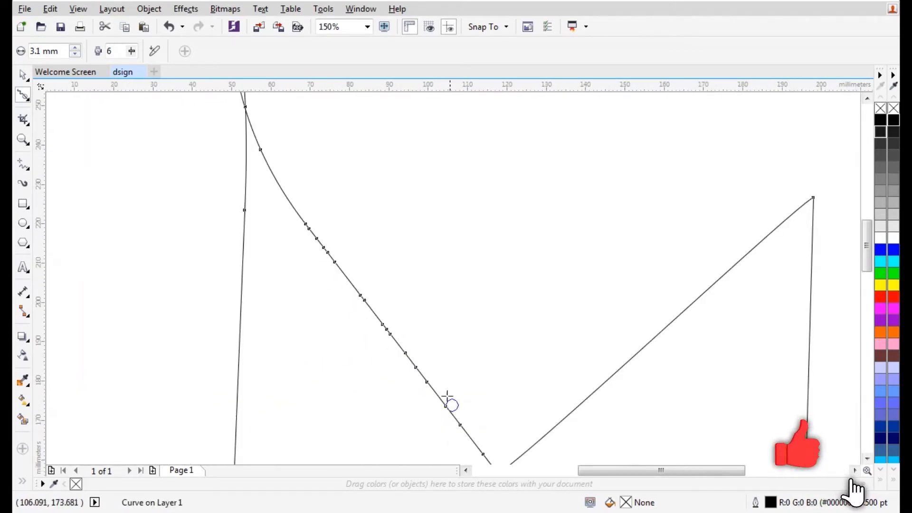
scroll(377, 295, "down", 2)
scroll(446, 364, "up", 2)
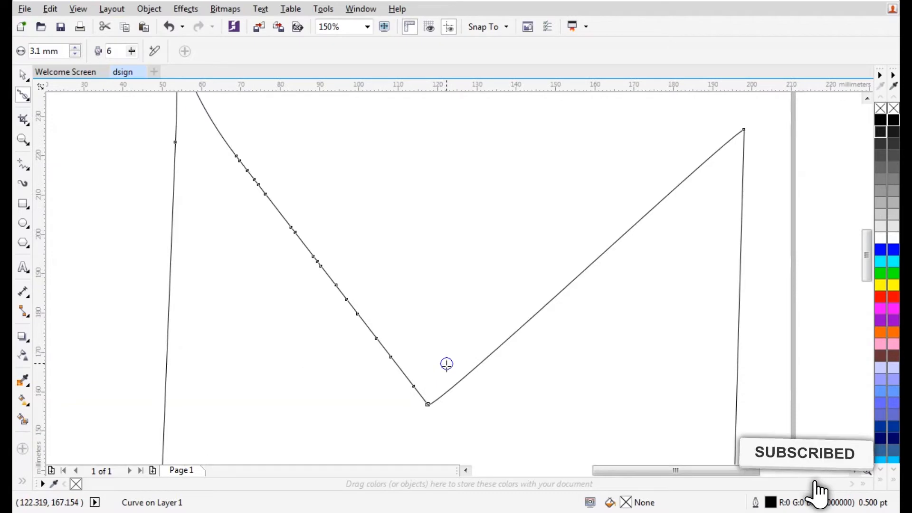
left_click(523, 330)
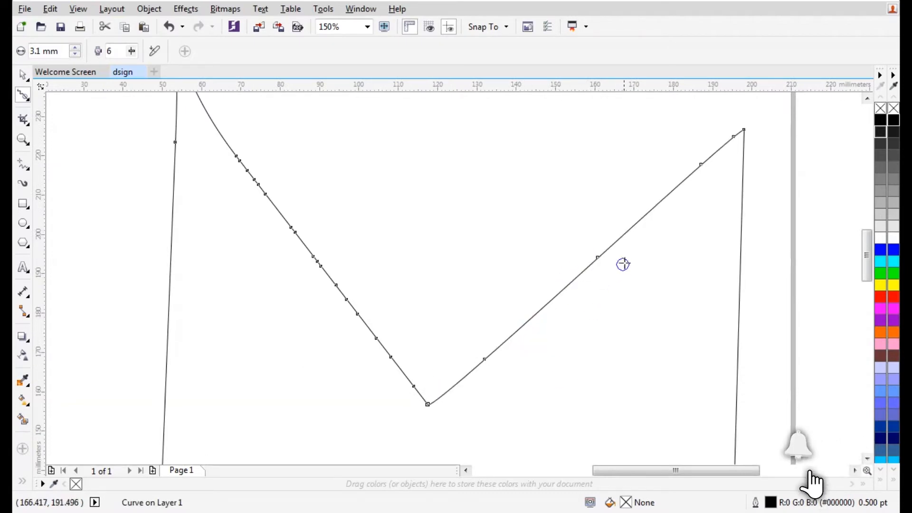
left_click(744, 130)
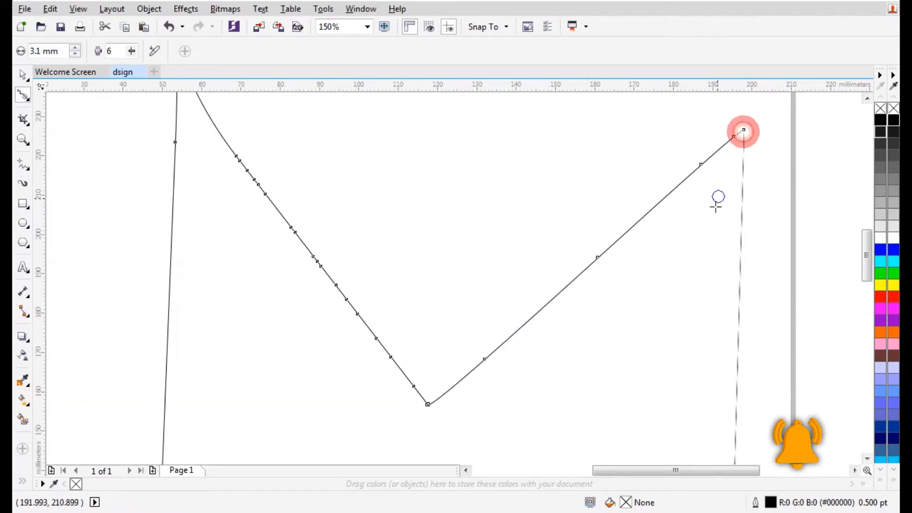
left_click(749, 256)
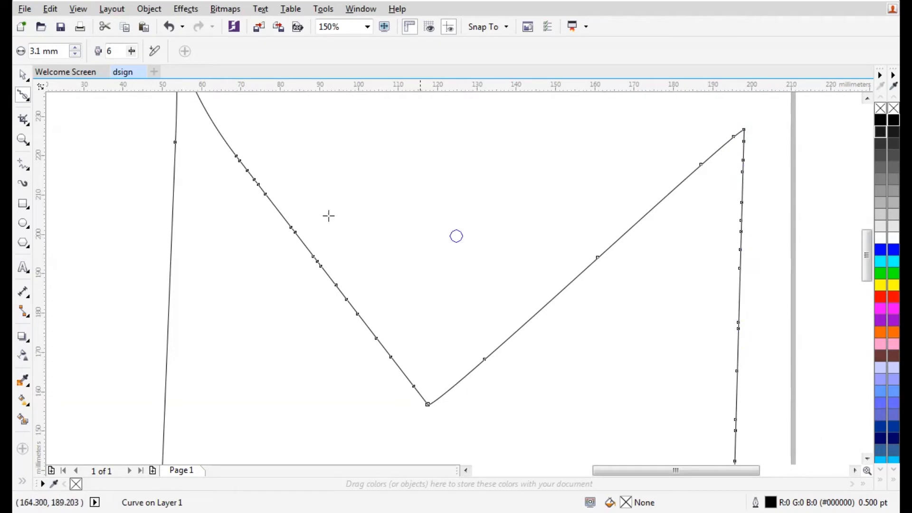
left_click(24, 94)
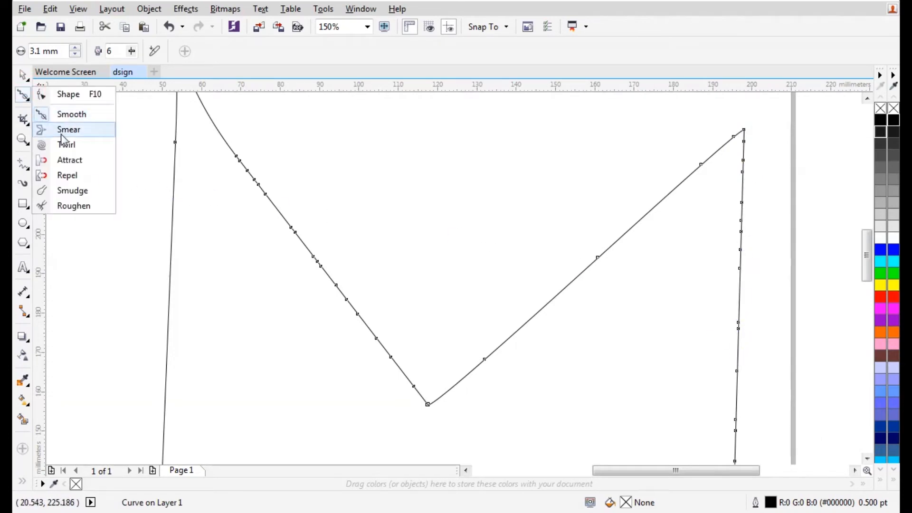
Smear the V's bottom into a deep narrow spike and pull a hooked spike from its right arm
left_click(67, 129)
left_click_drag(428, 409, 431, 403)
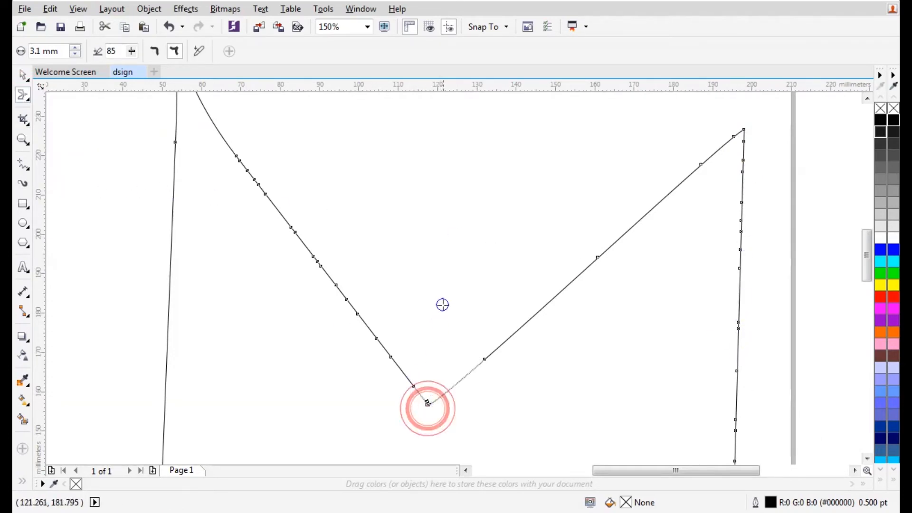
left_click(429, 399)
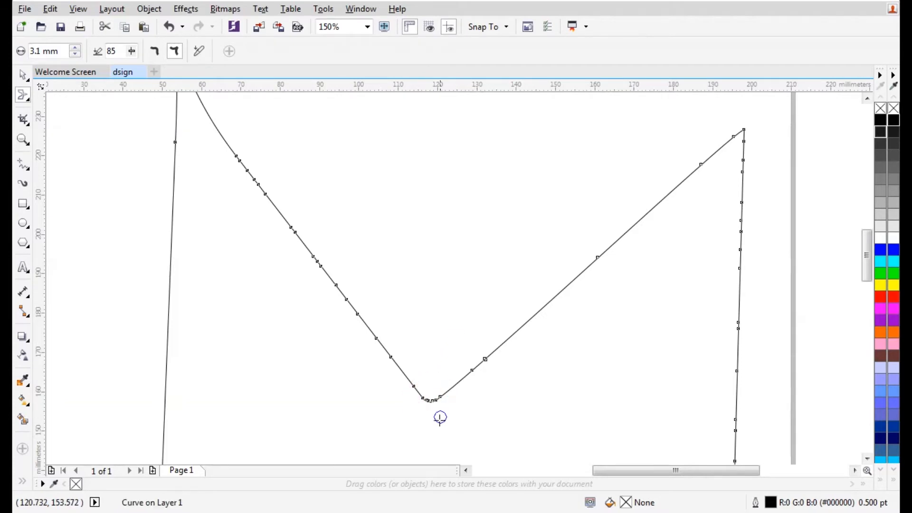
scroll(434, 420, "up", 3)
left_click_drag(379, 272, 380, 394)
mouse_move(462, 245)
left_mouse_down()
mouse_move(491, 276)
mouse_move(518, 372)
left_mouse_up()
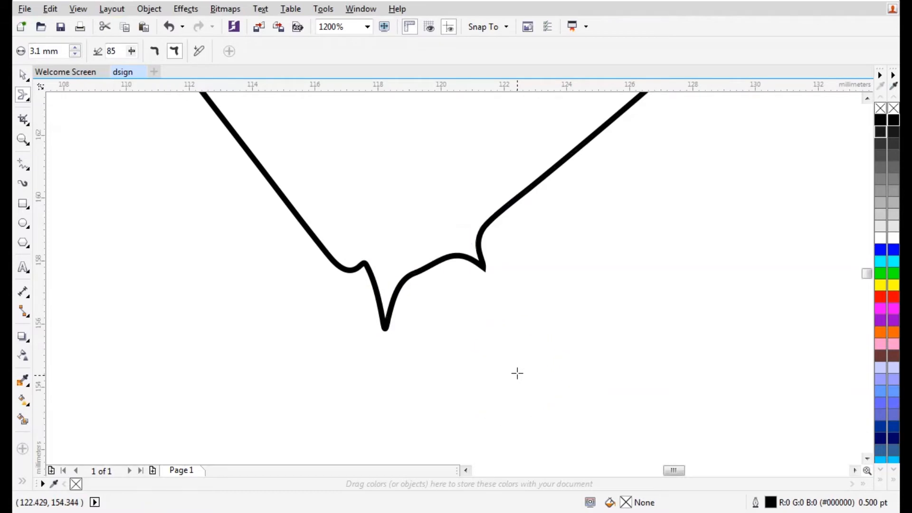
left_click_drag(485, 235, 469, 192)
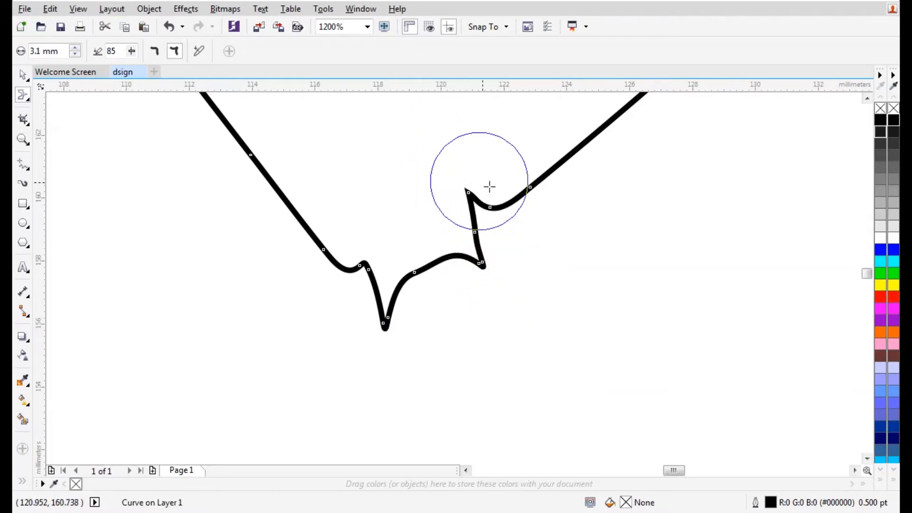
left_click_drag(530, 187, 567, 268)
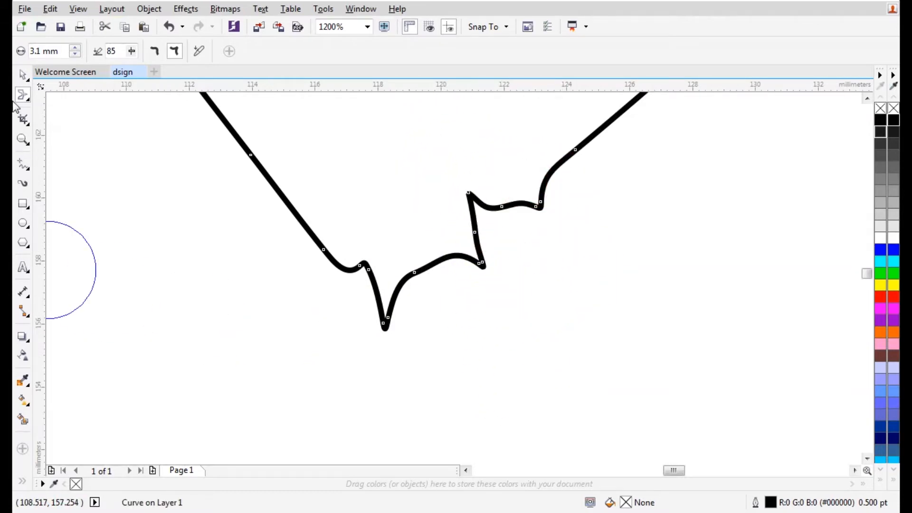
left_click(21, 76)
scroll(291, 313, "down", 8)
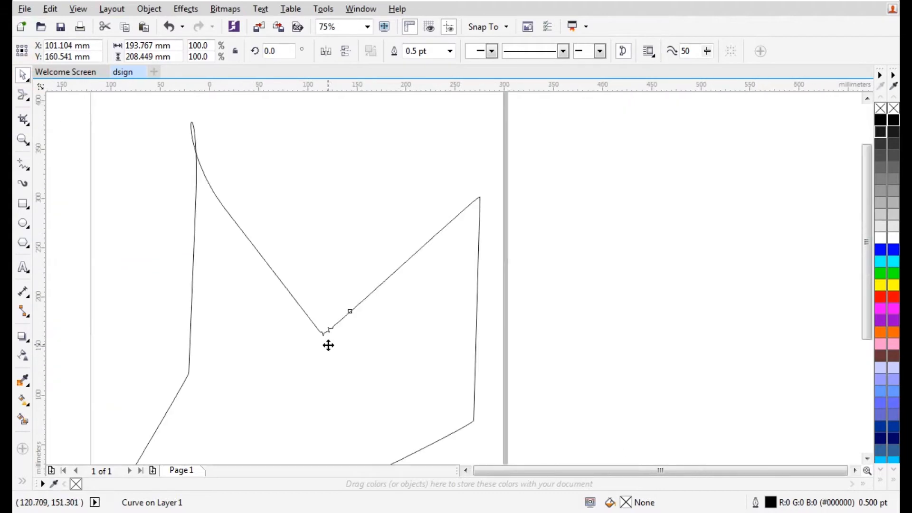
Delete the smeared curve and draw a tall rectangle in its place
key("Delete")
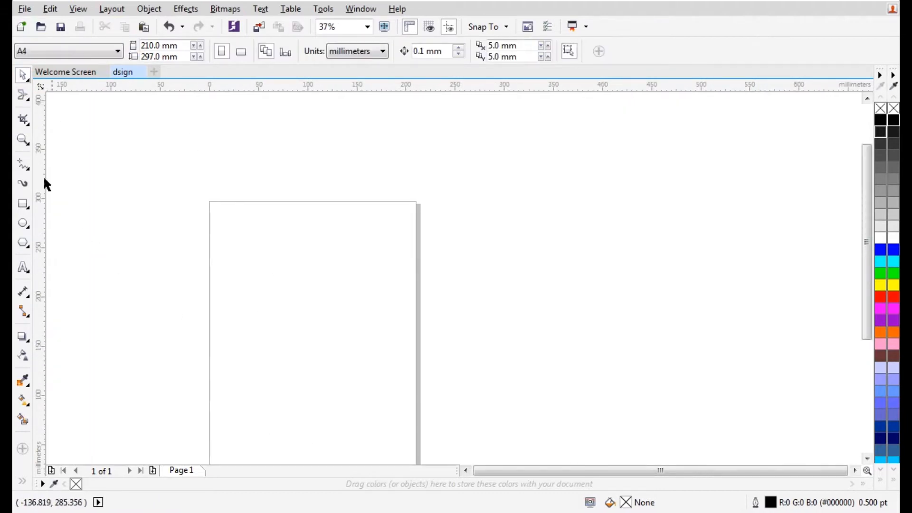
left_click(22, 205)
left_click_drag(284, 230, 388, 384)
Crop the rectangle down to its upper part with the Crop tool
left_click(23, 122)
scroll(317, 267, "up", 2)
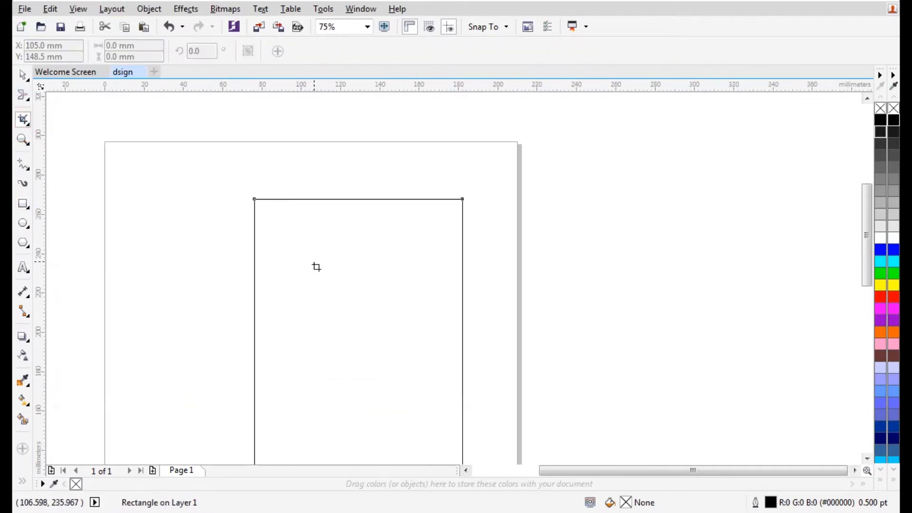
left_click_drag(209, 175, 502, 333)
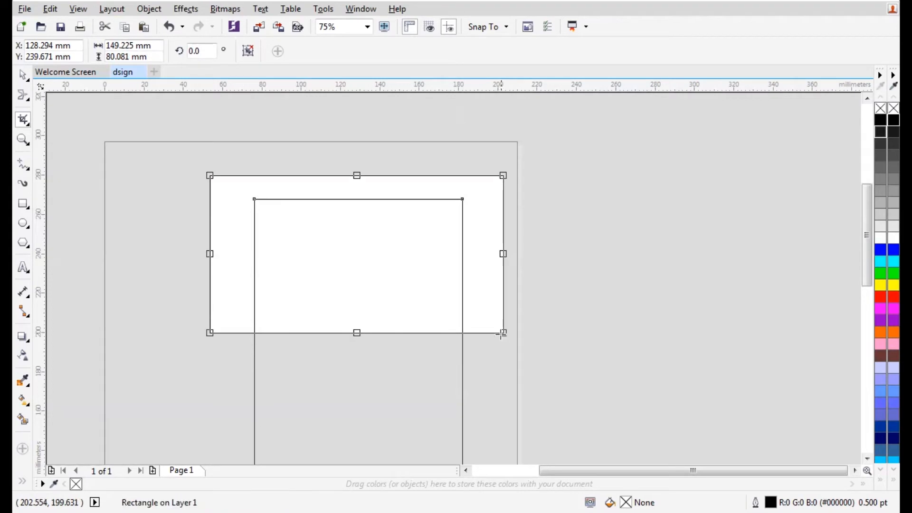
double_click(415, 286)
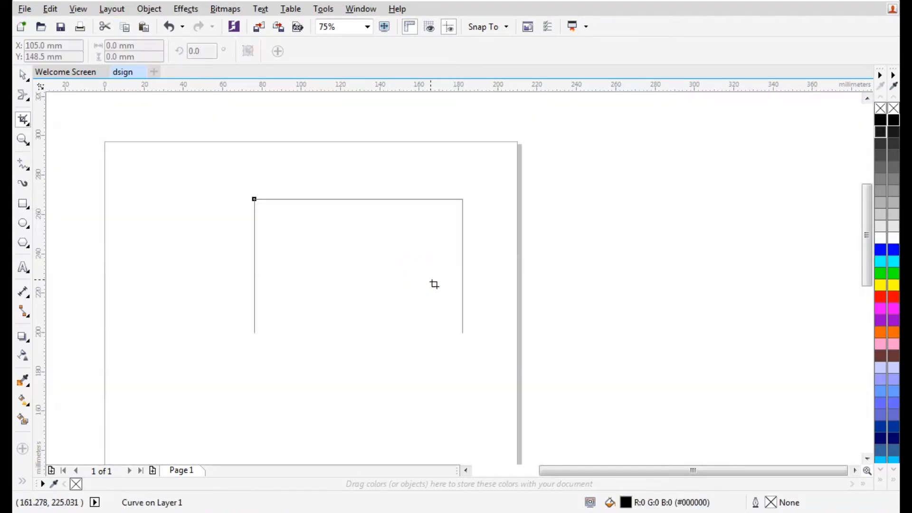
scroll(420, 284, "down", 2)
scroll(403, 337, "up", 4)
scroll(404, 337, "up", 1)
scroll(397, 329, "down", 1)
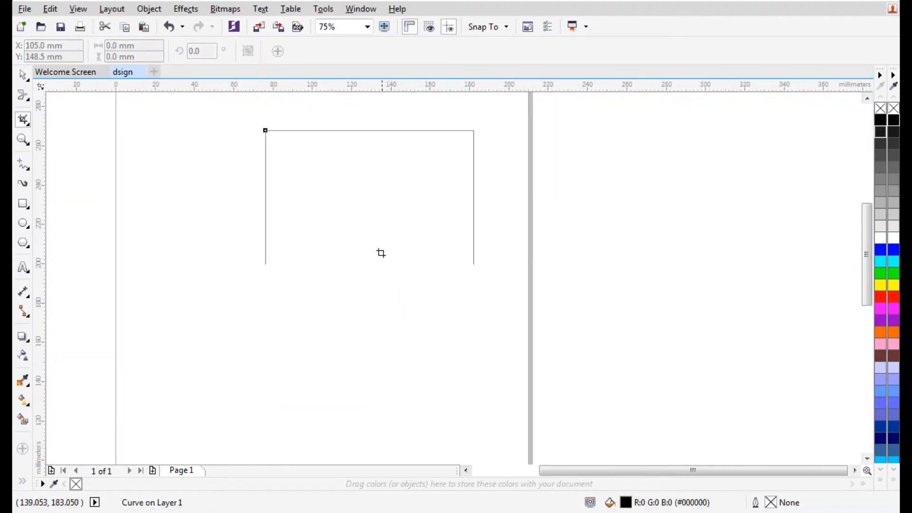
Move the cropped shape, then undo three times to restore the full 105.833 × 157.339 mm rectangle
left_click(21, 75)
left_click(361, 198)
left_click_drag(431, 133, 444, 160)
key("ctrl+z")
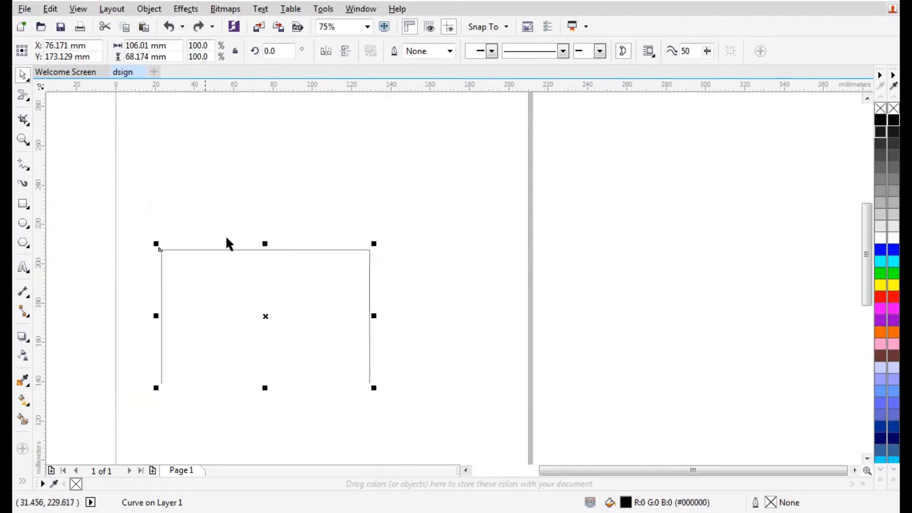
key("ctrl+z")
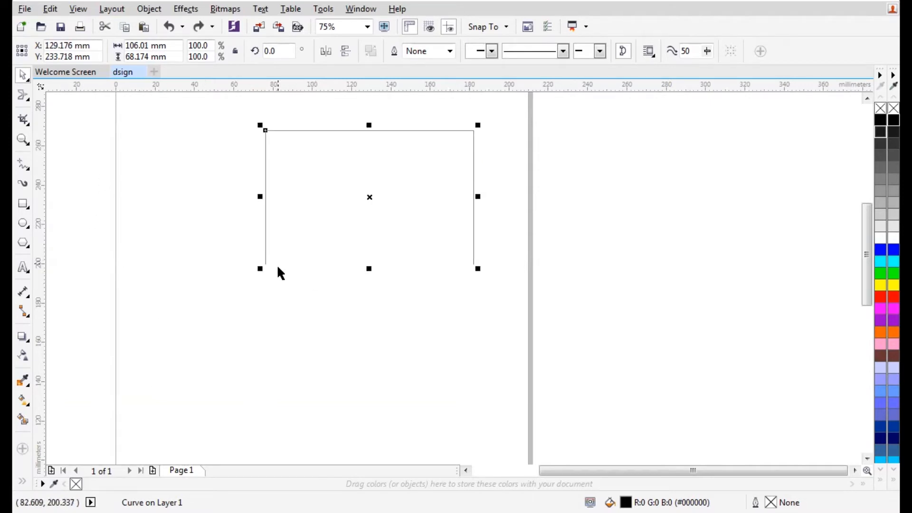
key("ctrl+z")
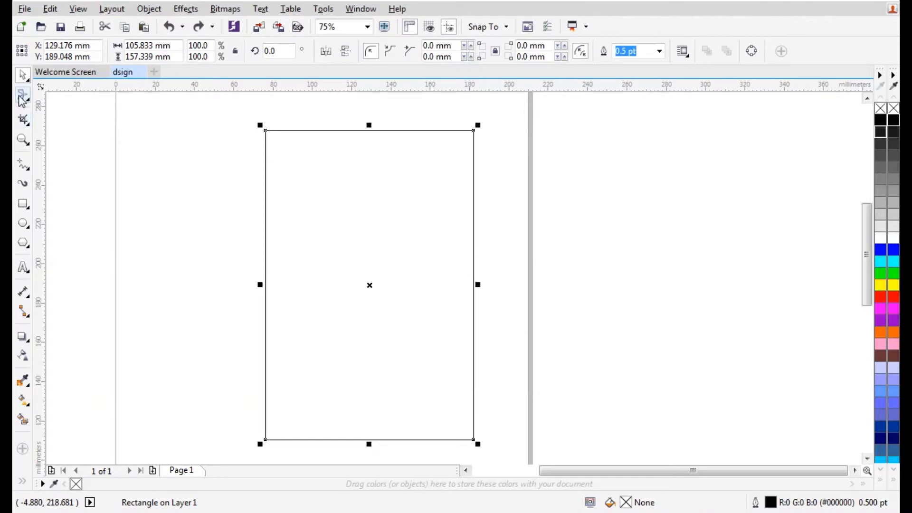
left_click(28, 123)
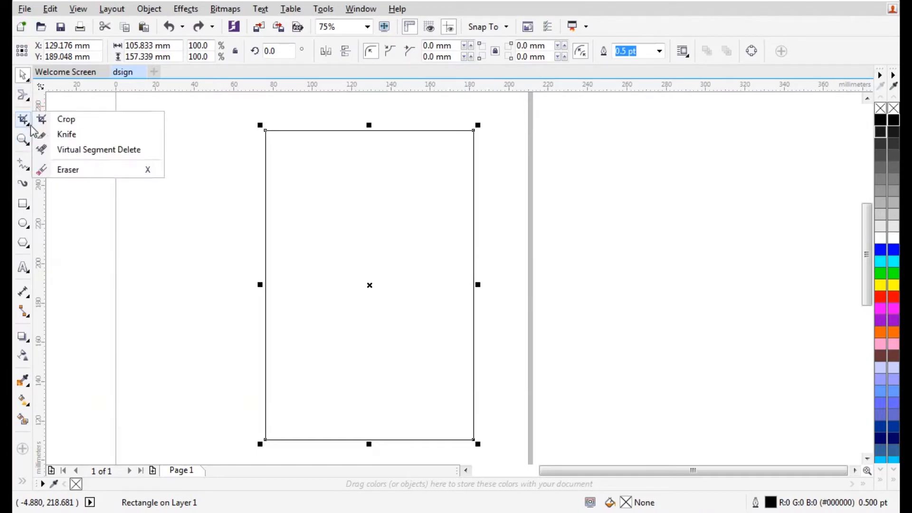
left_click(65, 136)
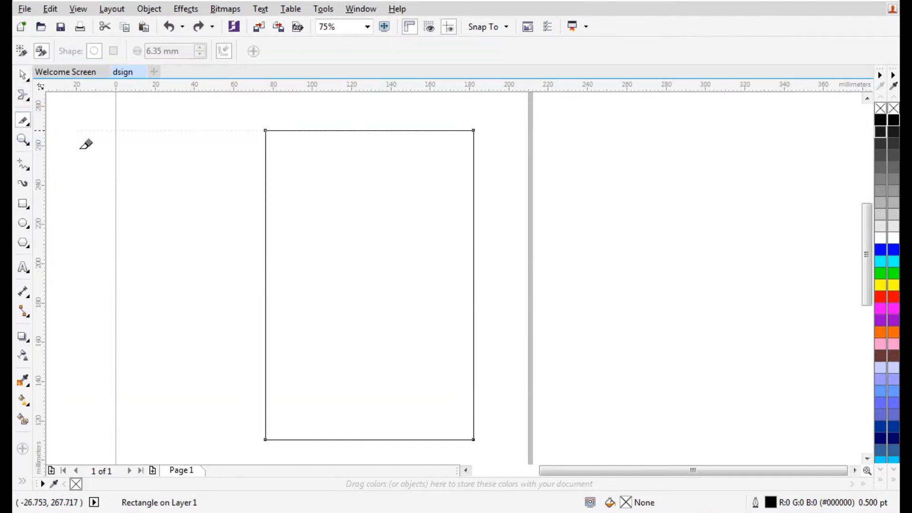
left_click(350, 128)
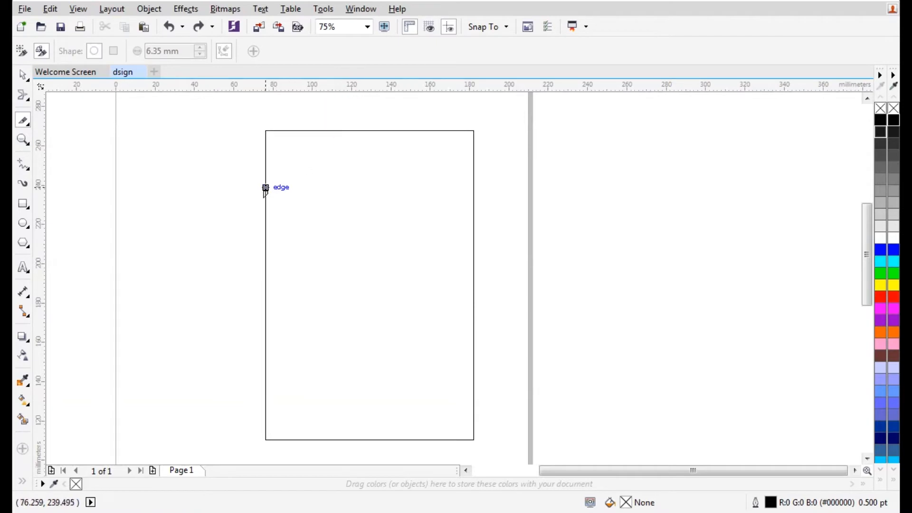
mouse_move(265, 188)
left_mouse_down()
mouse_move(331, 153)
mouse_move(352, 130)
left_mouse_up()
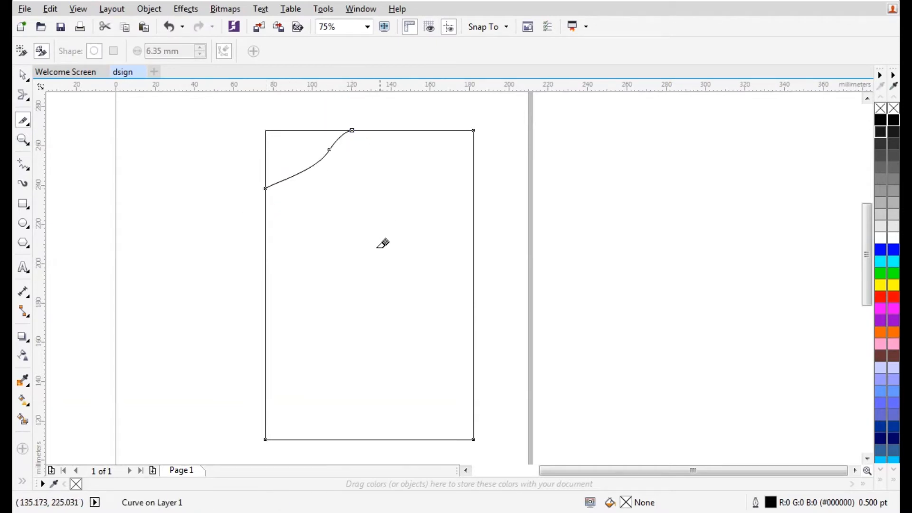
left_click(23, 75)
left_click(275, 142)
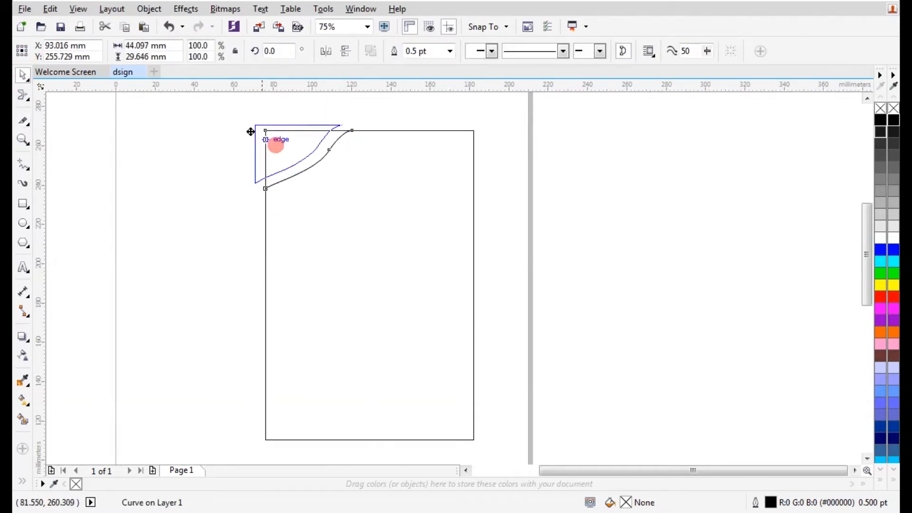
left_click_drag(274, 143, 216, 114)
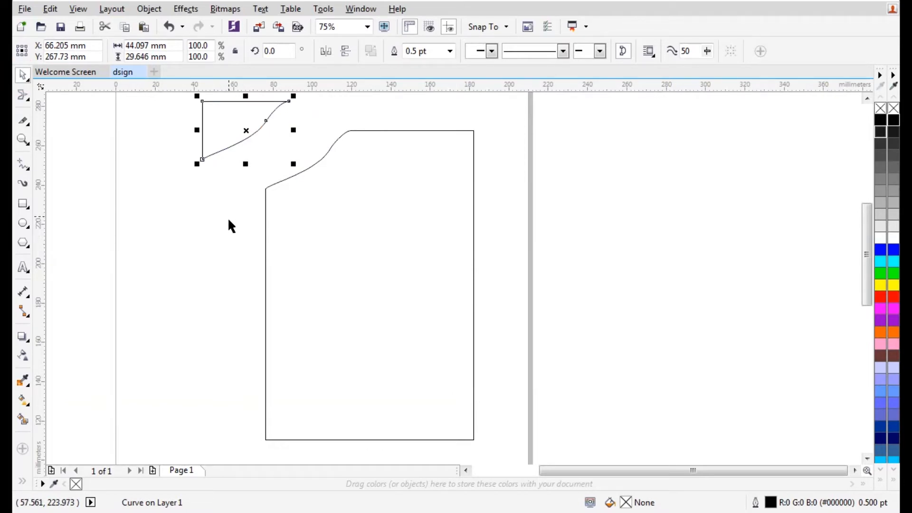
key("ctrl+z")
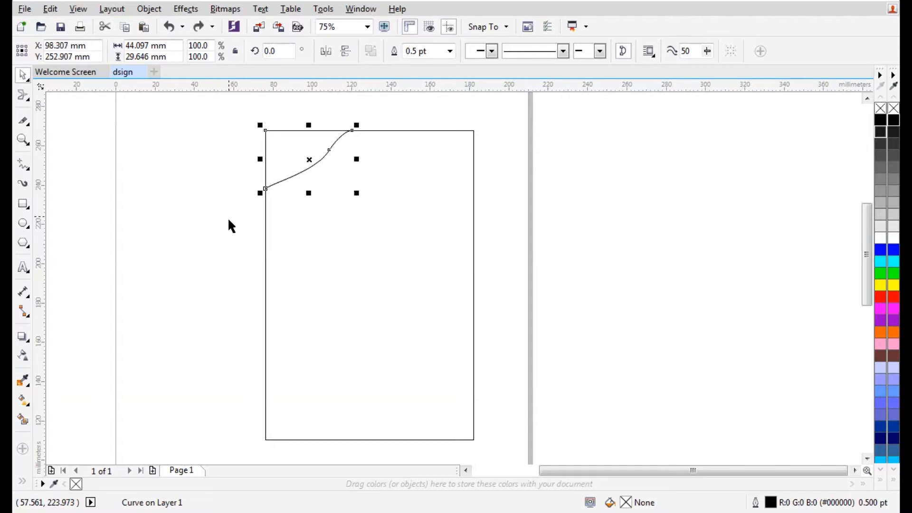
key("ctrl+z")
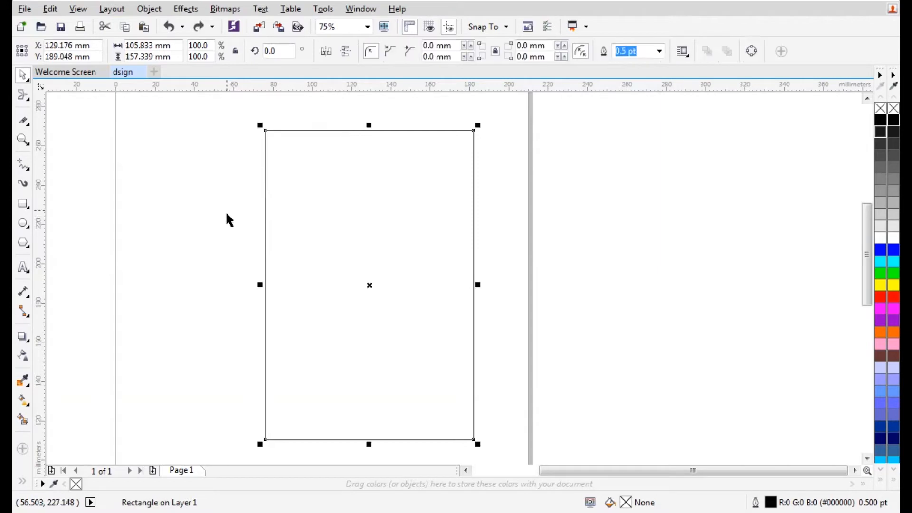
left_click(27, 126)
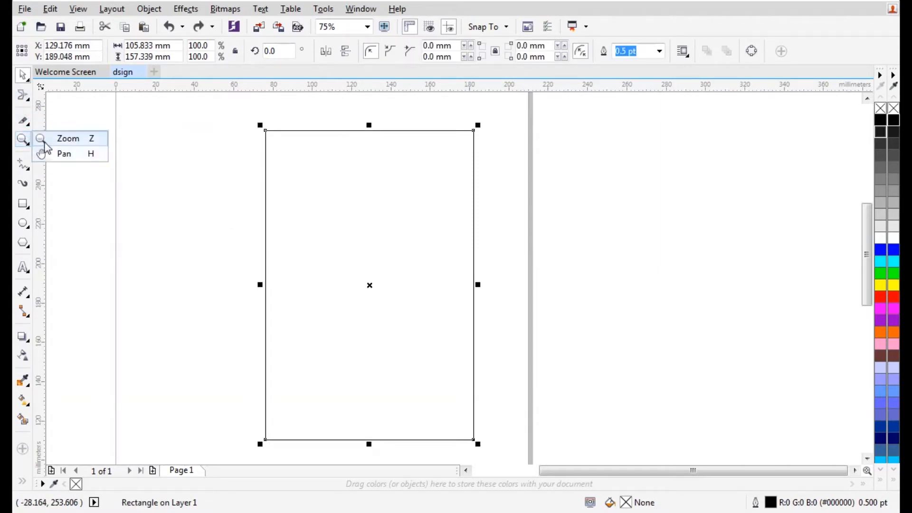
left_click(42, 149)
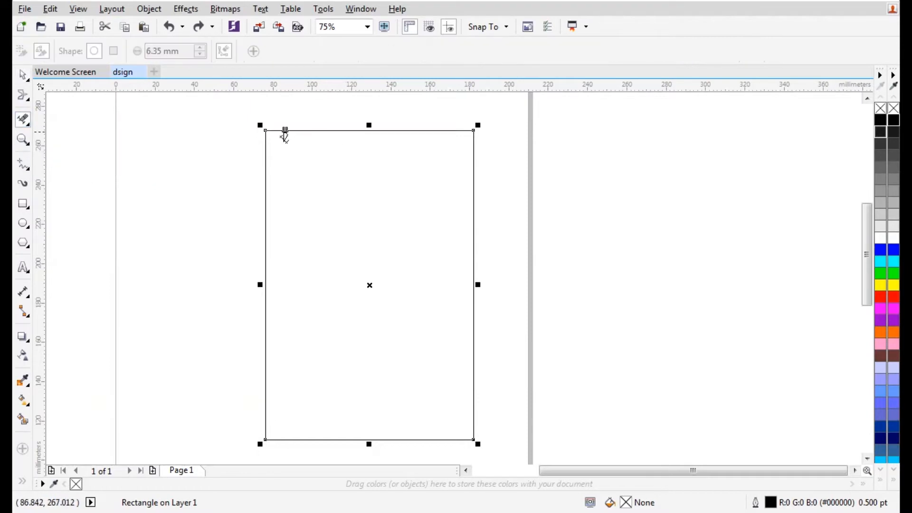
left_click_drag(265, 133, 437, 249)
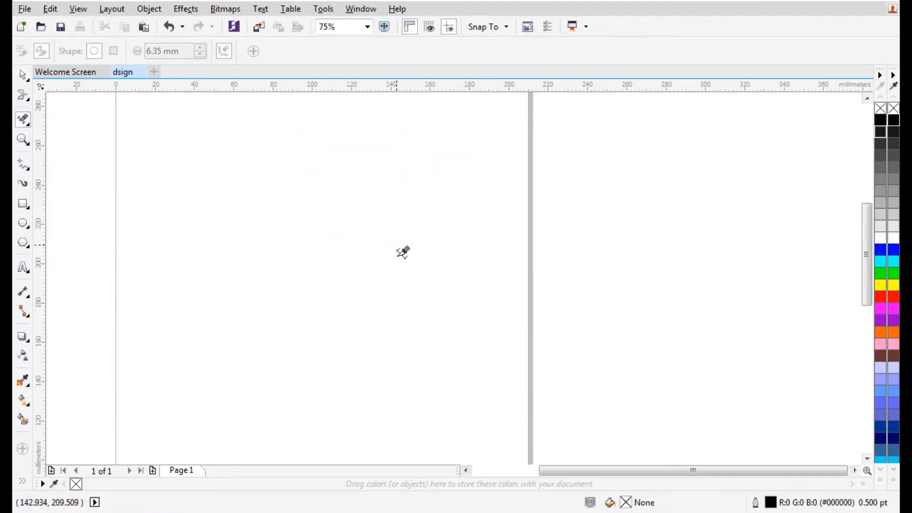
key("ctrl+z")
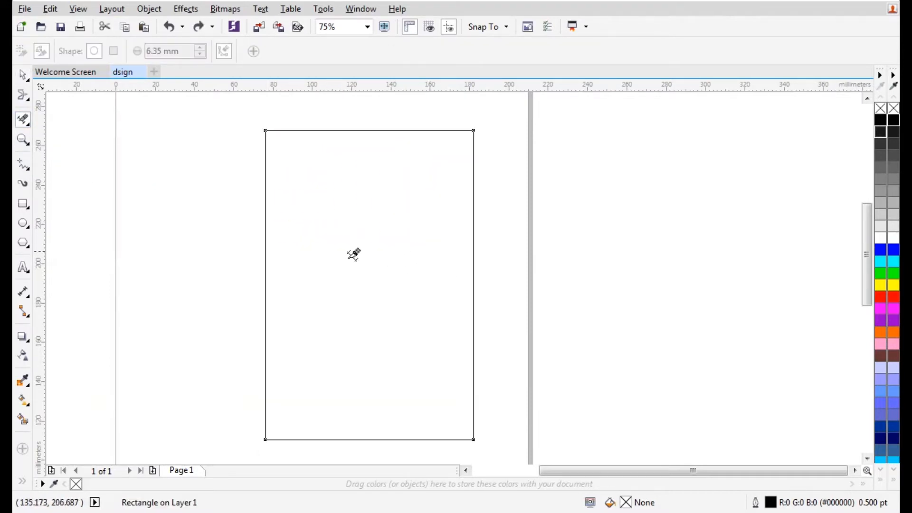
left_click(22, 140)
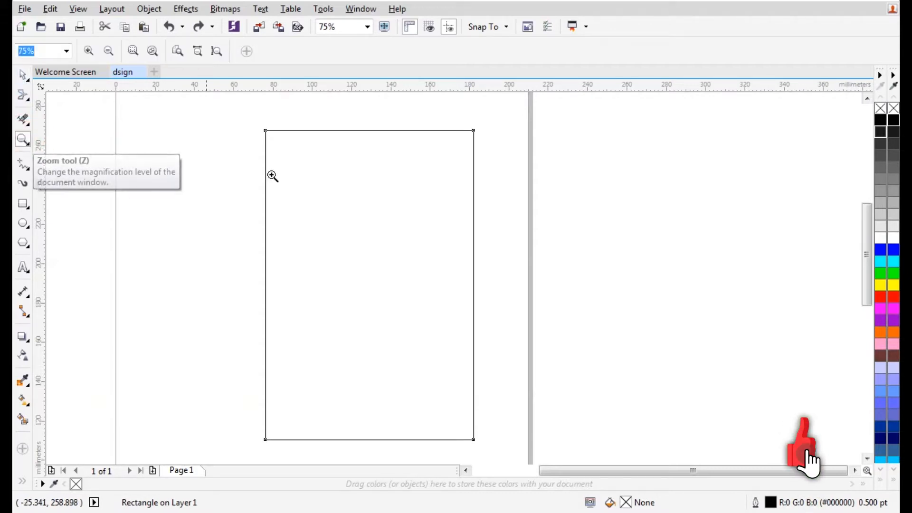
Zoom in on the rectangle's top-left area and settle the magnification at 150%
left_click(338, 175)
left_click(385, 217)
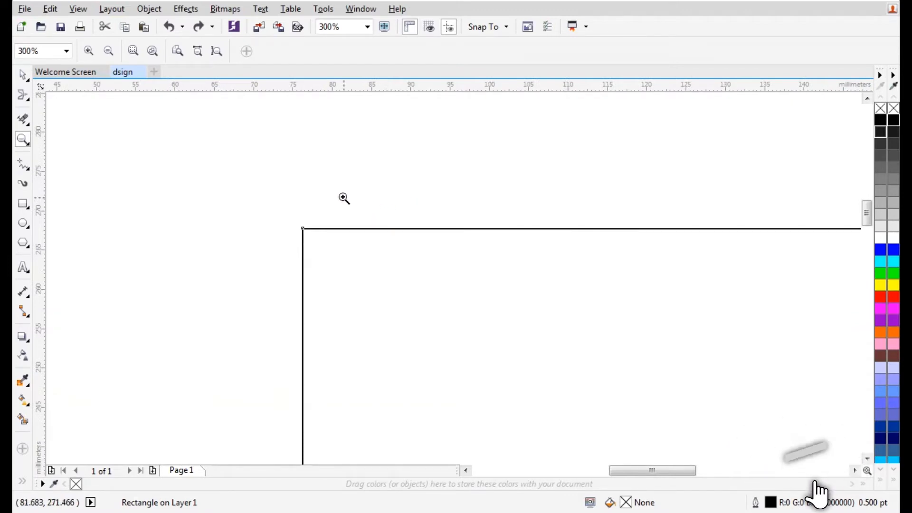
scroll(302, 171, "down", 2)
scroll(364, 231, "up", 2)
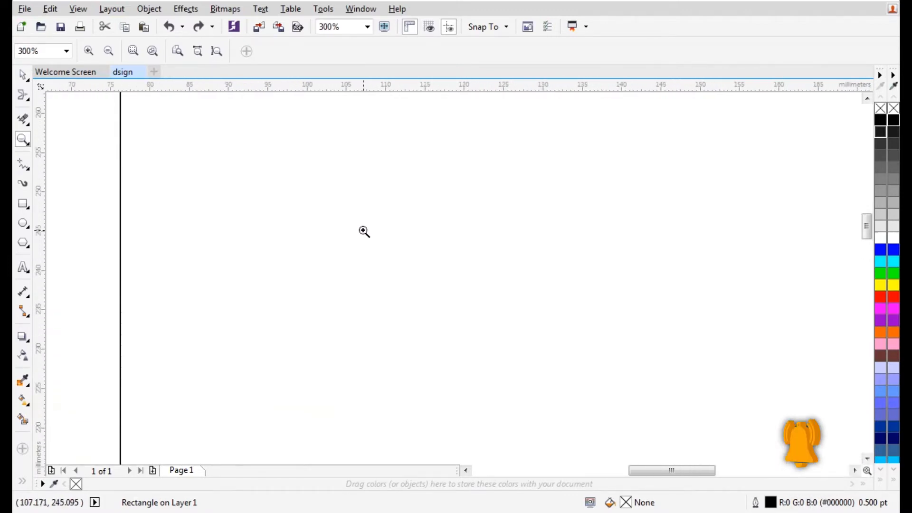
scroll(365, 230, "down", 1)
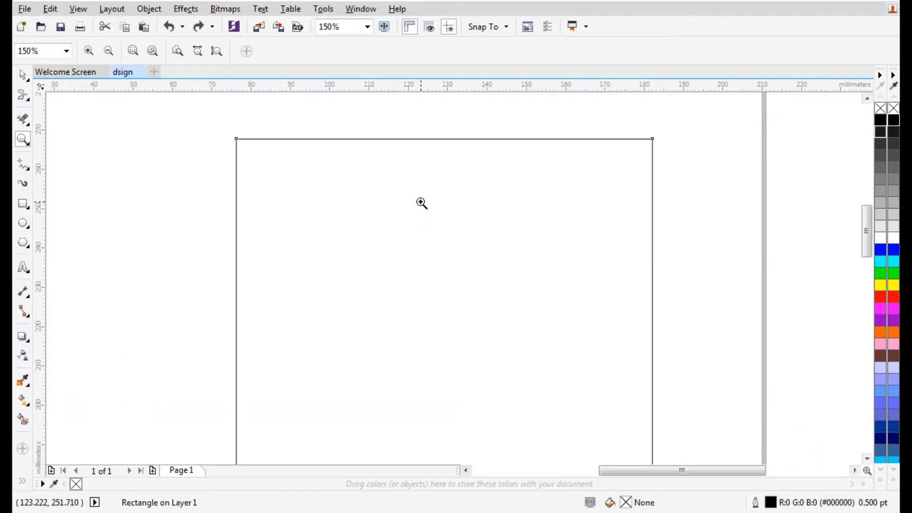
scroll(422, 203, "down", 2)
scroll(423, 208, "up", 2)
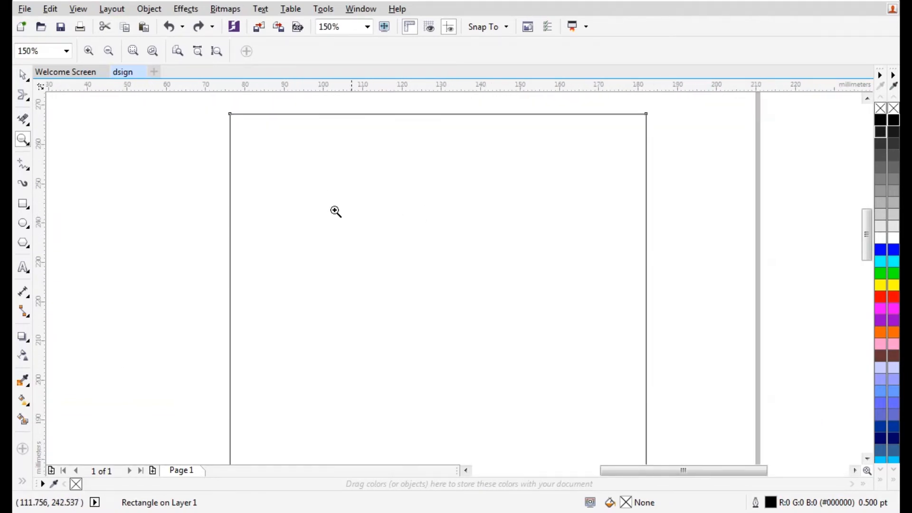
Pan the view until the rectangle's top fills the window, sitting toward the left
left_click(25, 149)
left_click(50, 153)
left_click_drag(477, 197, 446, 226)
left_click_drag(413, 252, 342, 258)
left_click_drag(482, 236, 496, 279)
left_click_drag(380, 275, 414, 237)
left_click_drag(489, 218, 454, 217)
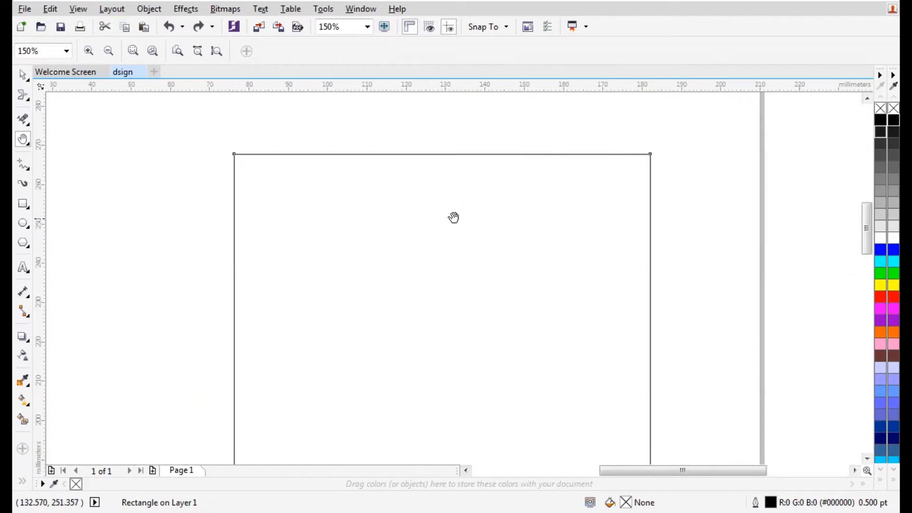
left_click(25, 169)
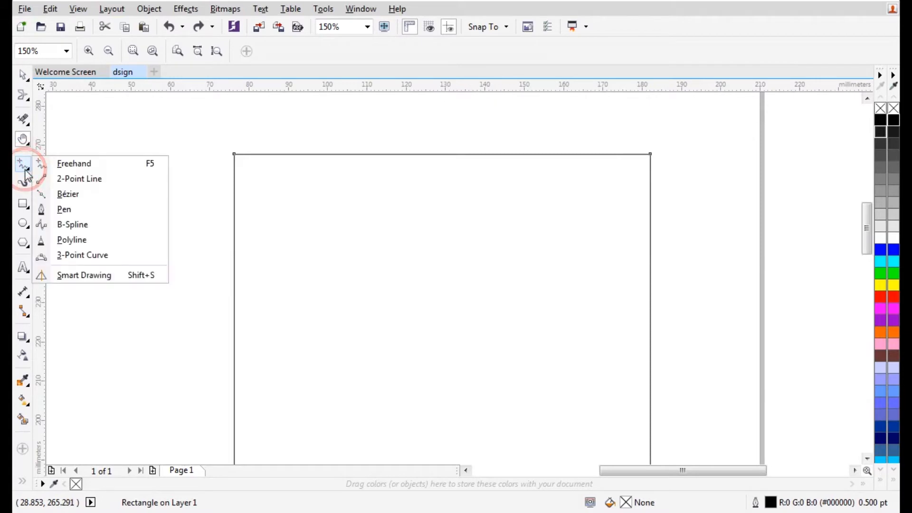
Delete the rectangle from the page
left_click(61, 164)
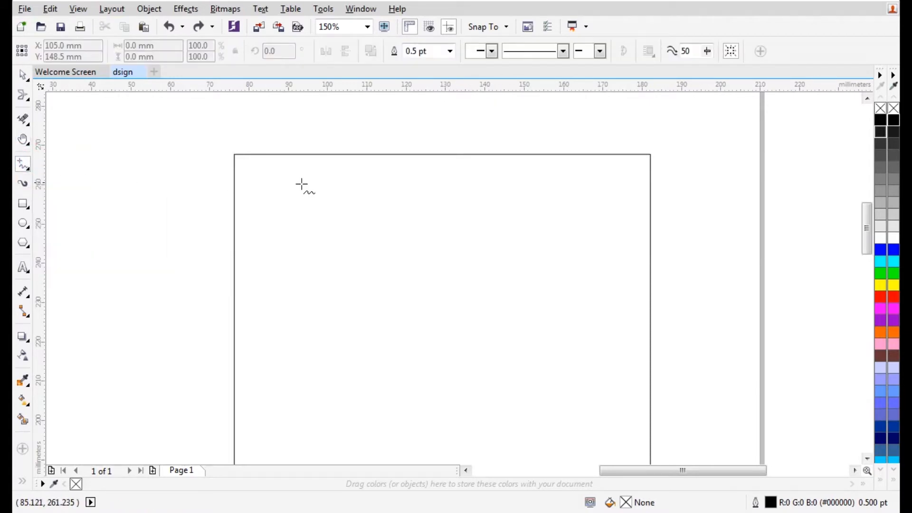
scroll(322, 163, "down", 2)
left_click(22, 75)
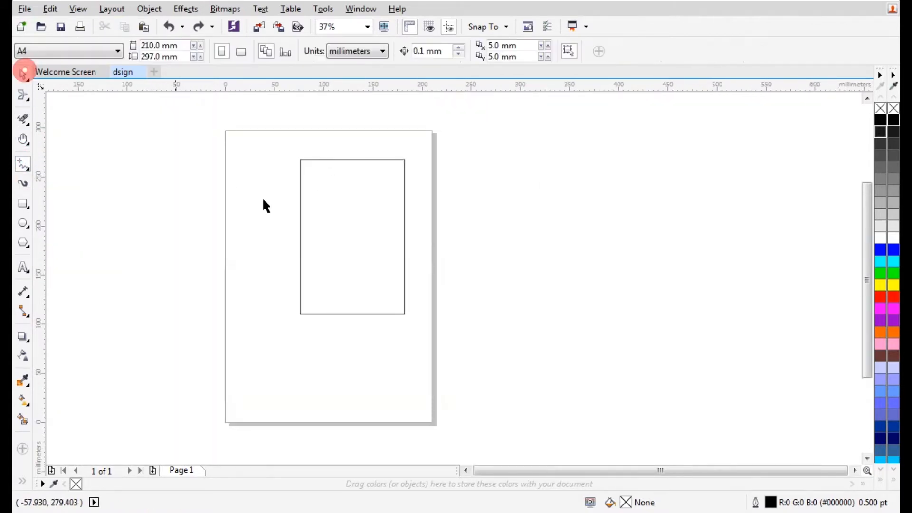
left_click(369, 198)
key("Delete")
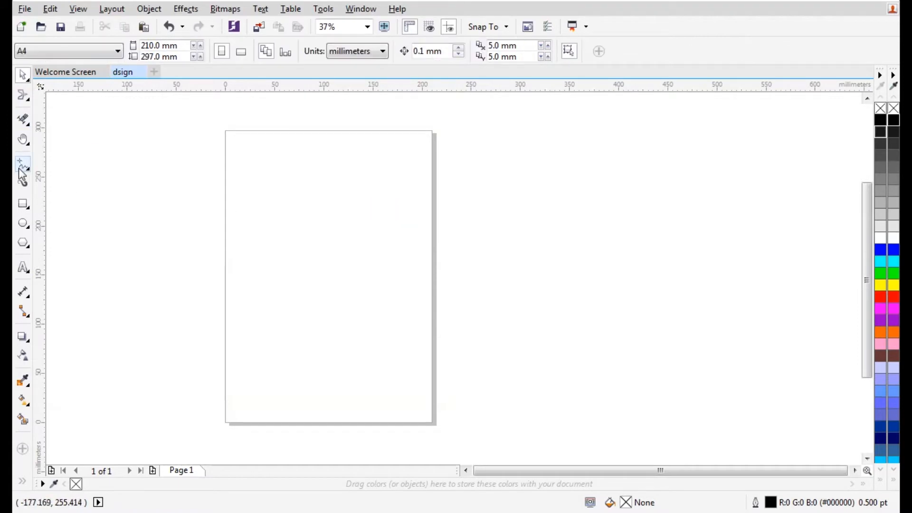
Draw four wavy freehand curves running down the page
left_click(21, 170)
left_click(29, 170)
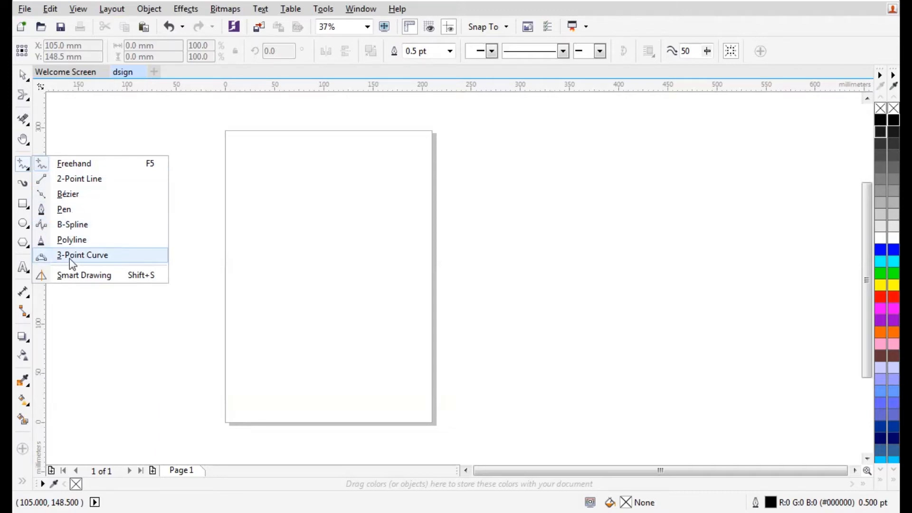
left_click(74, 163)
mouse_move(268, 160)
left_mouse_down()
mouse_move(292, 186)
mouse_move(305, 233)
left_mouse_up()
left_click_drag(316, 163, 345, 280)
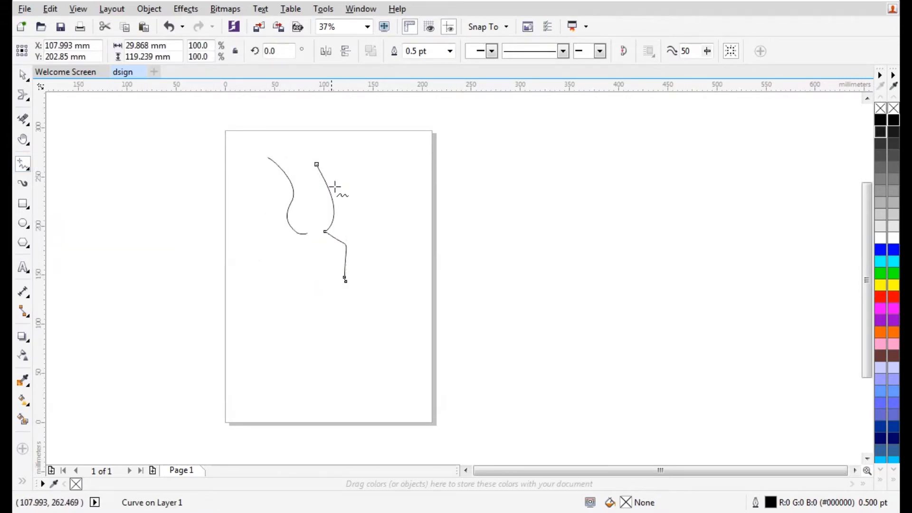
scroll(337, 169, "up", 2)
mouse_move(380, 141)
left_mouse_down()
mouse_move(399, 189)
mouse_move(398, 244)
mouse_move(431, 370)
left_mouse_up()
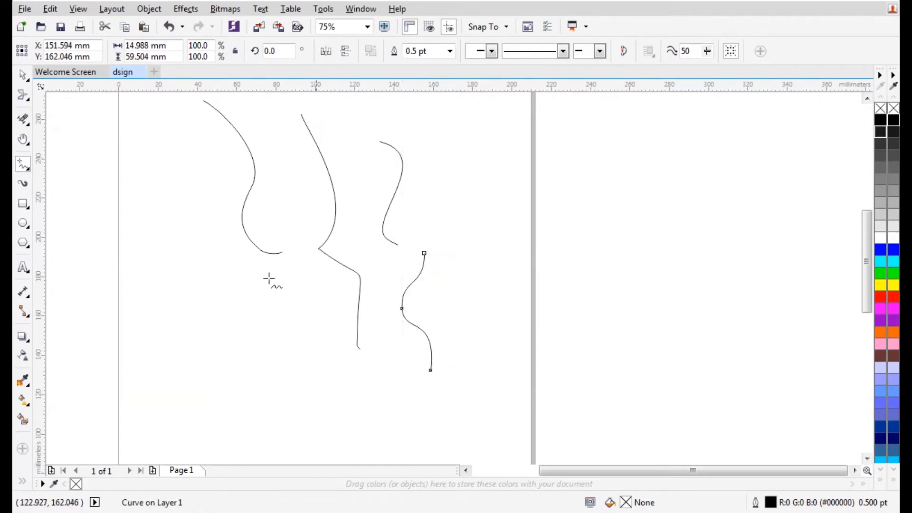
Draw a horizontal and a downward-slanting straight line with the 2-Point Line tool
left_click(26, 170)
left_click(76, 179)
scroll(284, 199, "down", 2)
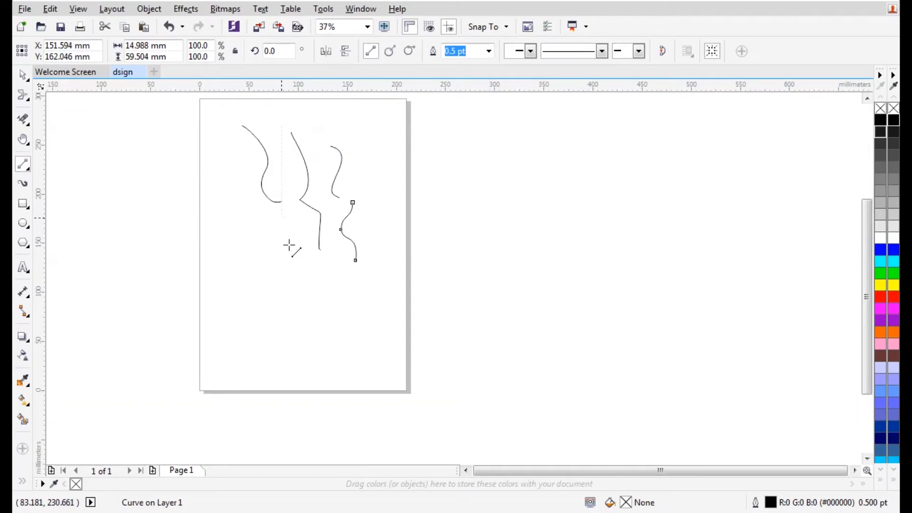
left_click_drag(215, 278, 393, 281)
left_click_drag(242, 303, 383, 334)
scroll(294, 333, "up", 2)
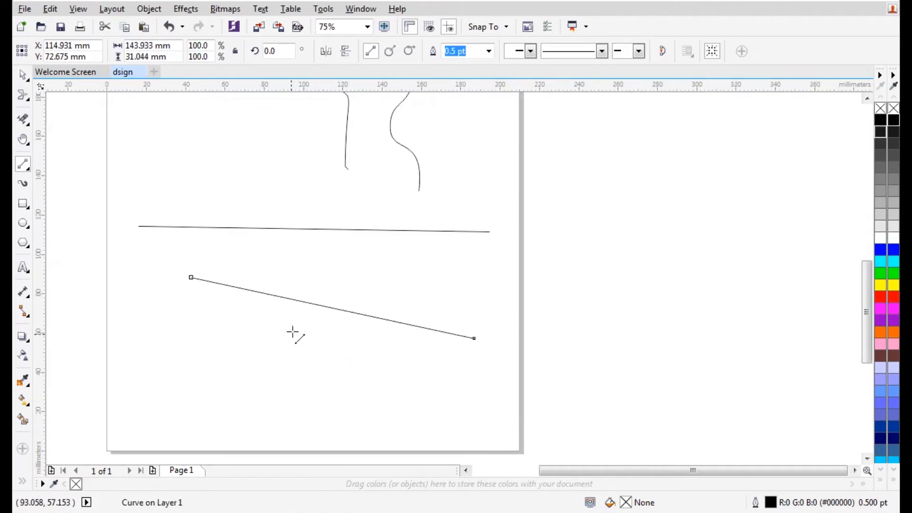
left_click(21, 164)
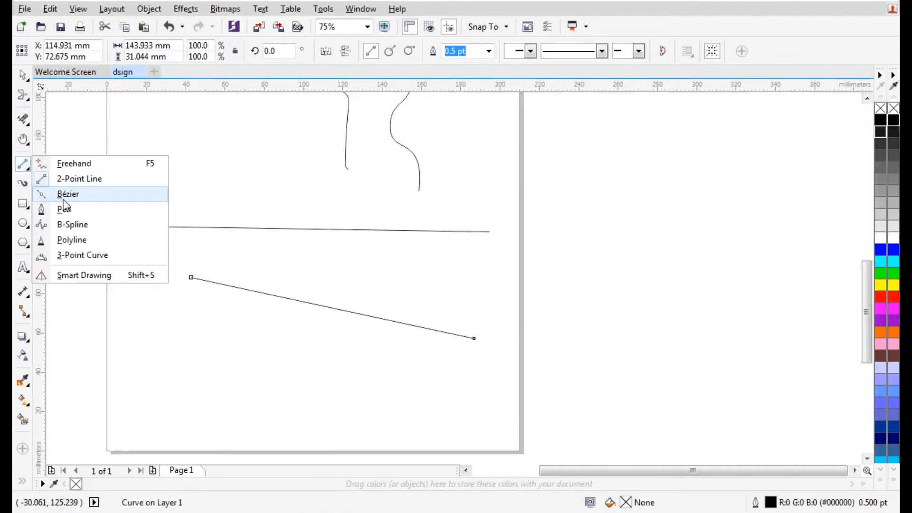
Draw a closed, rounded Bézier shape overlapping the straight lines
left_click(66, 194)
left_click(181, 254)
left_click_drag(333, 263, 348, 292)
left_click_drag(411, 263, 436, 232)
left_click(463, 190)
left_click(348, 159)
left_click_drag(271, 132, 257, 153)
left_click_drag(213, 190, 172, 198)
left_click_drag(154, 222, 183, 255)
Draw a second closed Bézier shape around the lower lobe and begin another curve at right
left_click(181, 254)
left_click_drag(228, 307, 222, 337)
left_click(299, 338)
left_click(390, 356)
left_click(420, 316)
left_click(425, 291)
left_click(378, 242)
left_click(320, 228)
left_click(278, 255)
left_click_drag(239, 286, 229, 295)
left_click(228, 308)
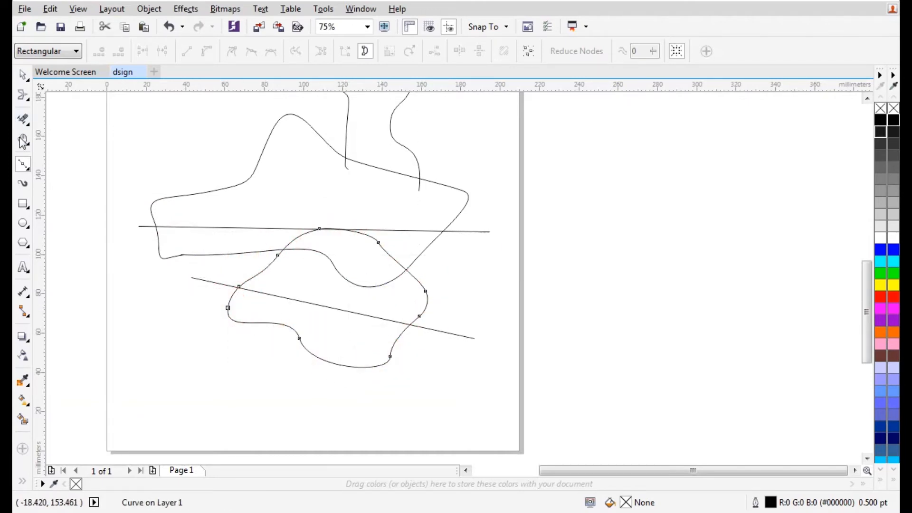
left_click_drag(474, 277, 475, 249)
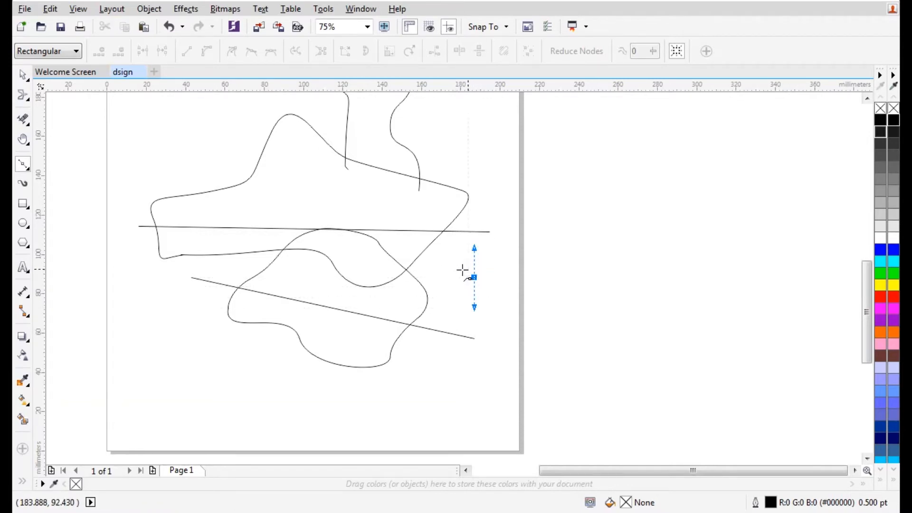
left_click(24, 163)
Draw an open pen curve winding from the lower left up to the horizontal line
left_click(61, 212)
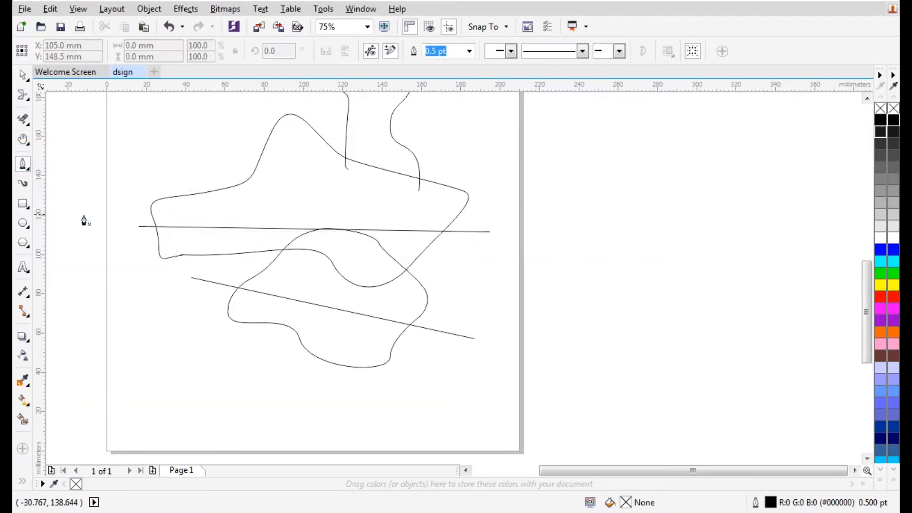
left_click(174, 329)
left_click(190, 385)
left_click_drag(257, 396, 293, 381)
left_click_drag(272, 330, 309, 322)
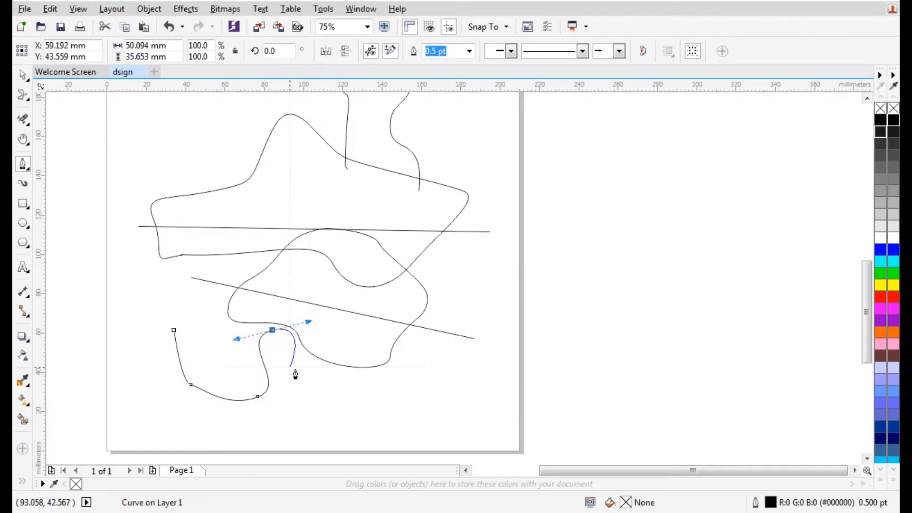
left_click(262, 293)
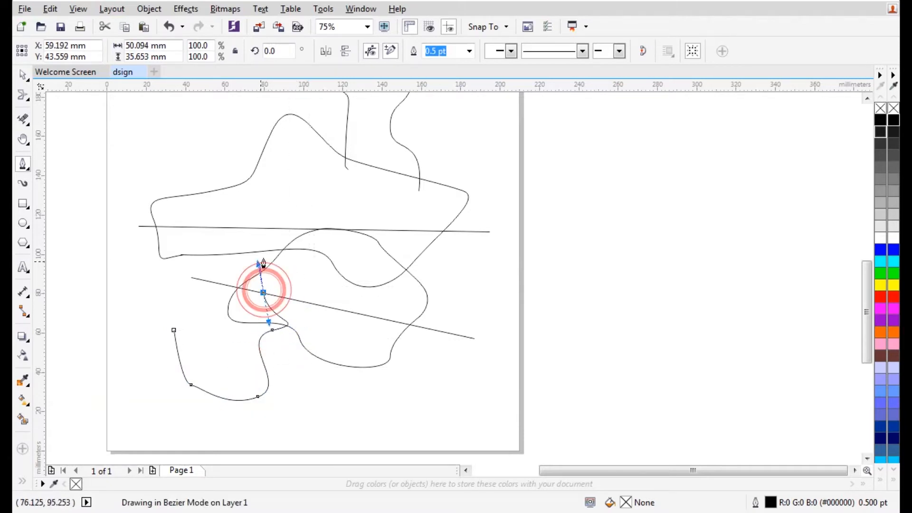
double_click(280, 232)
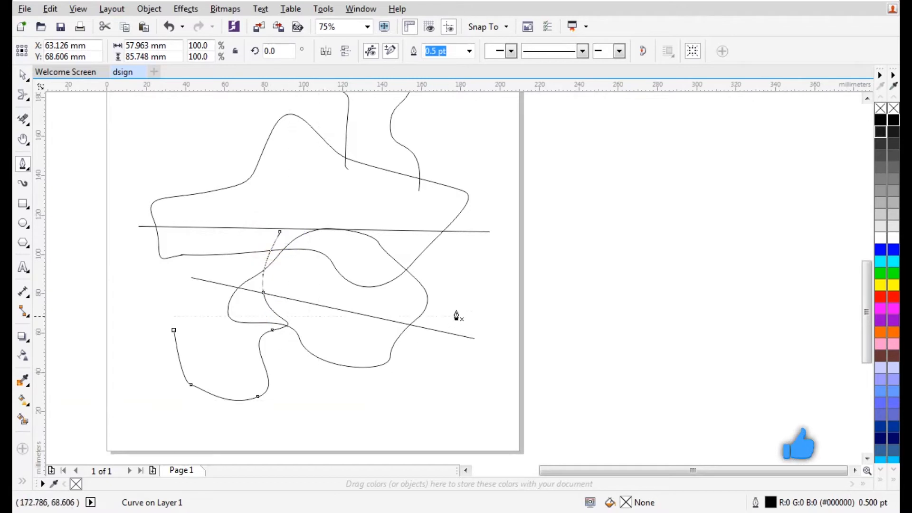
Draw a closed teardrop-shaped curve at the page's lower right
left_click(456, 354)
left_click(467, 377)
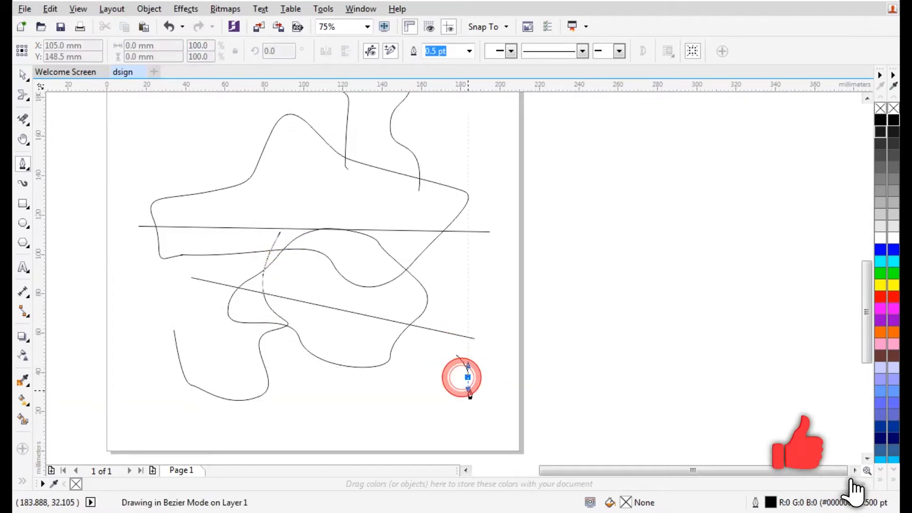
left_click_drag(467, 413, 448, 429)
left_click_drag(419, 384, 430, 368)
left_click_drag(449, 316, 447, 299)
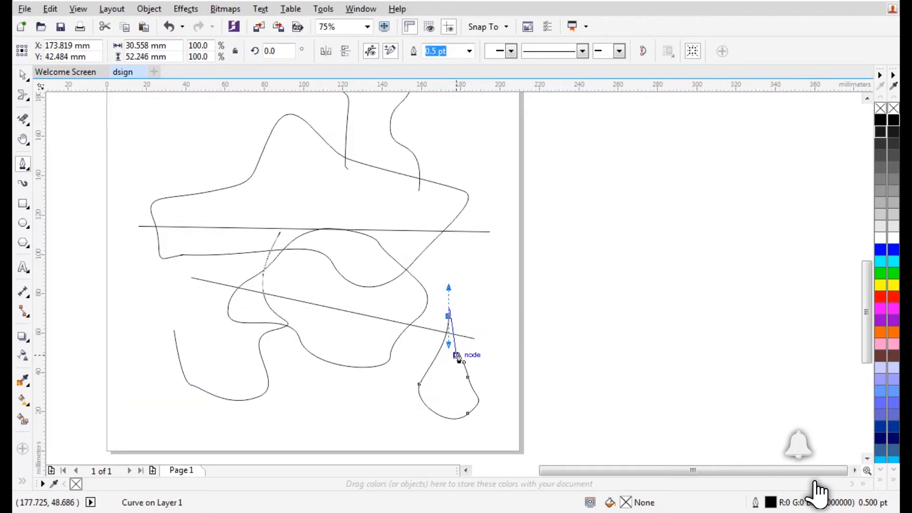
left_click(456, 355)
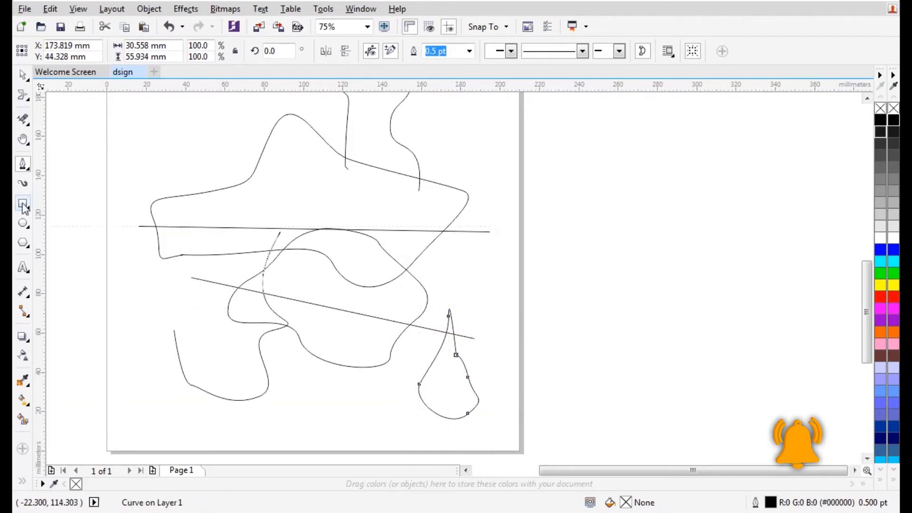
Draw a closed round B-spline loop, about 73.2 × 76.1 mm, at upper left
left_click(28, 166)
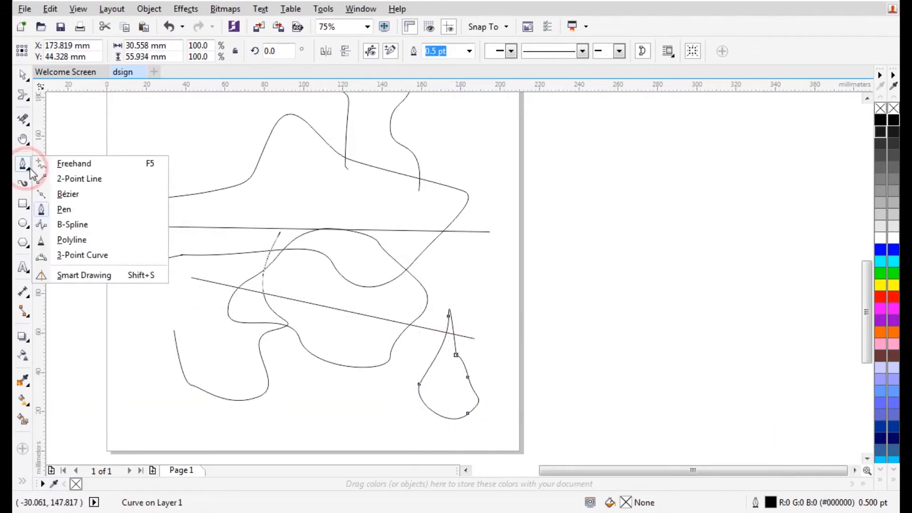
left_click(63, 226)
left_click(163, 132)
left_click(287, 116)
left_click(309, 249)
left_click(204, 297)
left_click(182, 286)
left_click(133, 209)
left_click(163, 133)
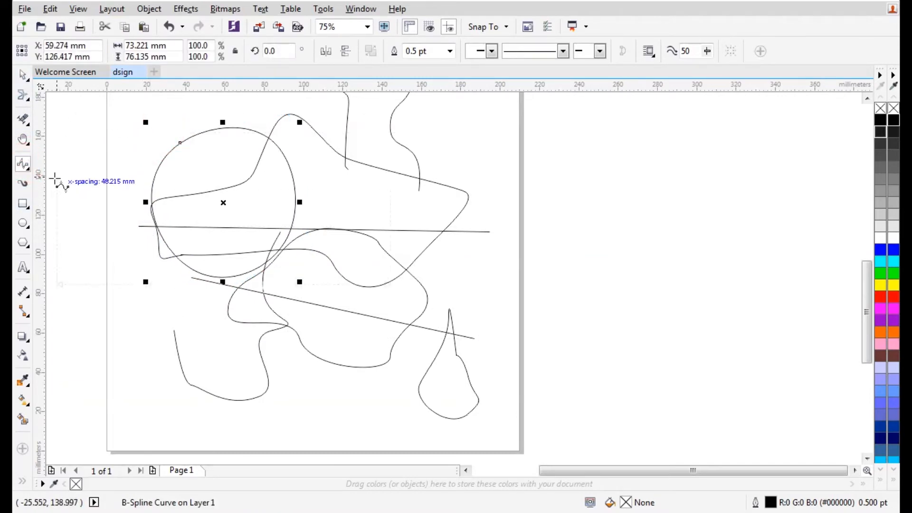
left_click(29, 165)
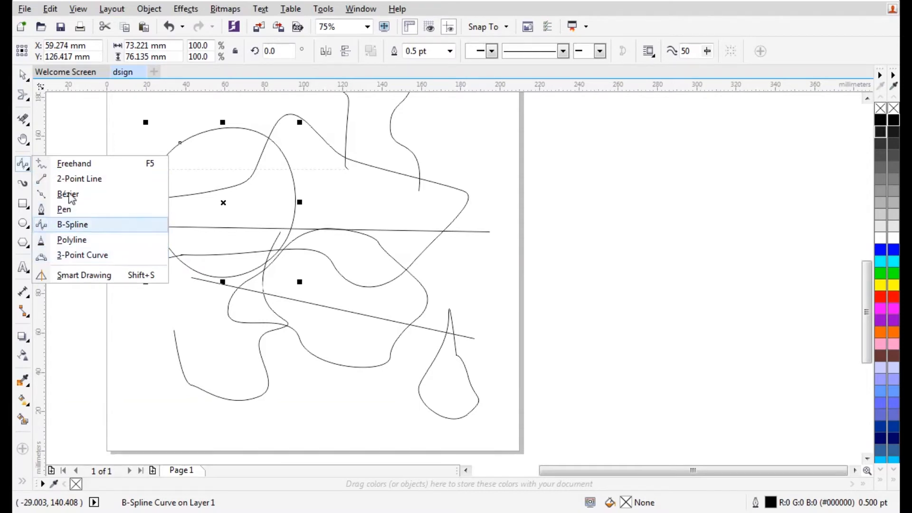
left_click(69, 134)
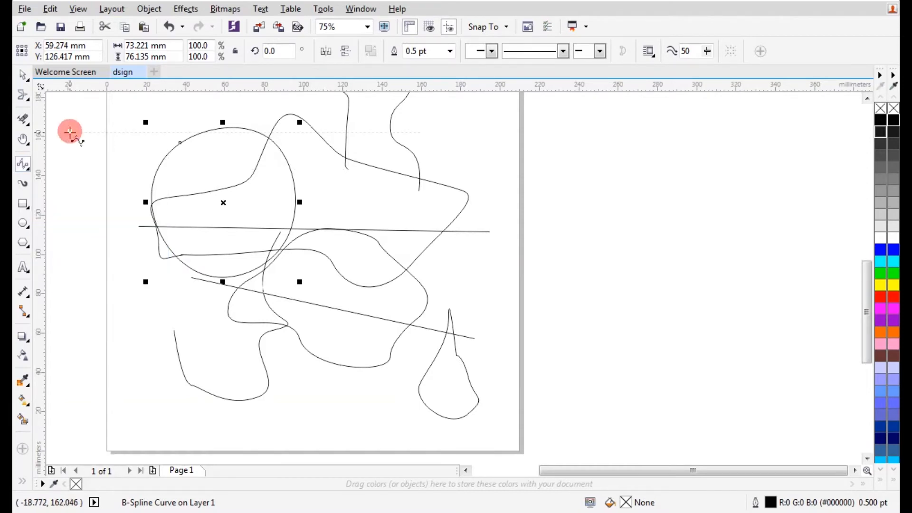
Paint two thick black Texture brush strokes through the middle and left of the page
left_click(23, 187)
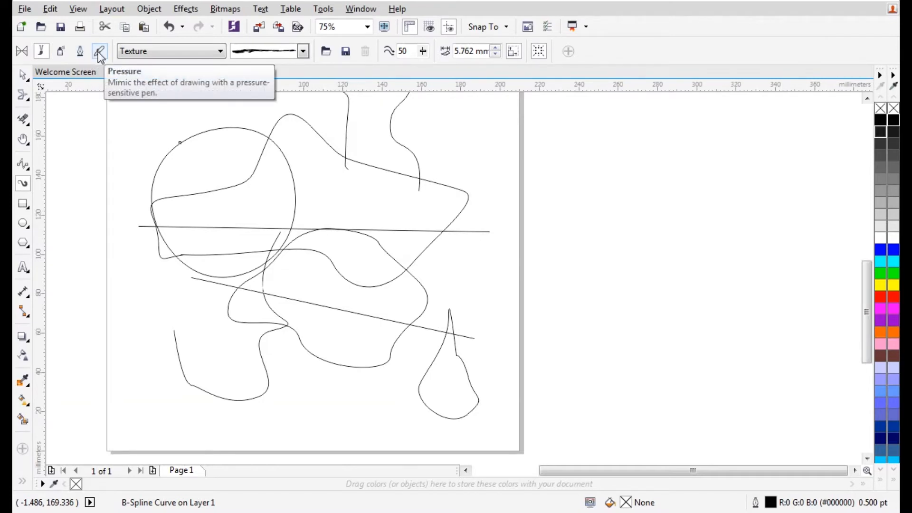
left_click(157, 51)
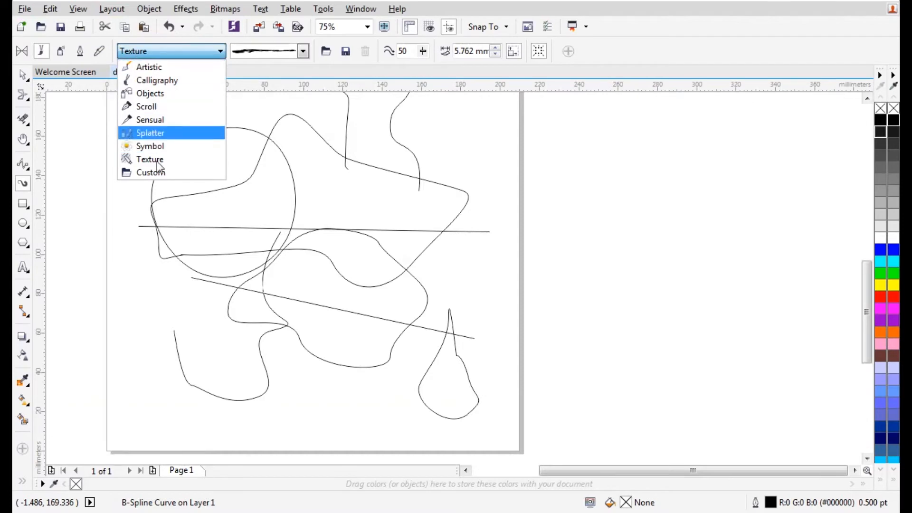
left_click(161, 50)
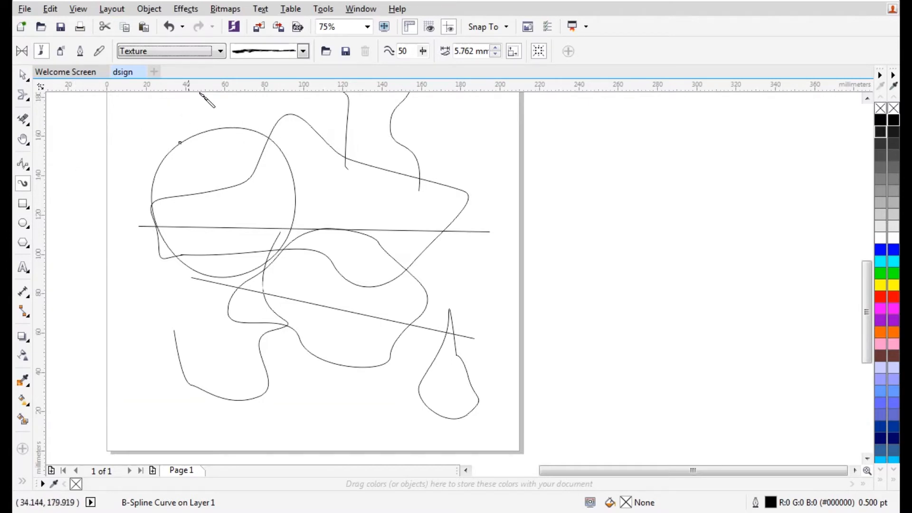
left_click_drag(421, 181, 393, 387)
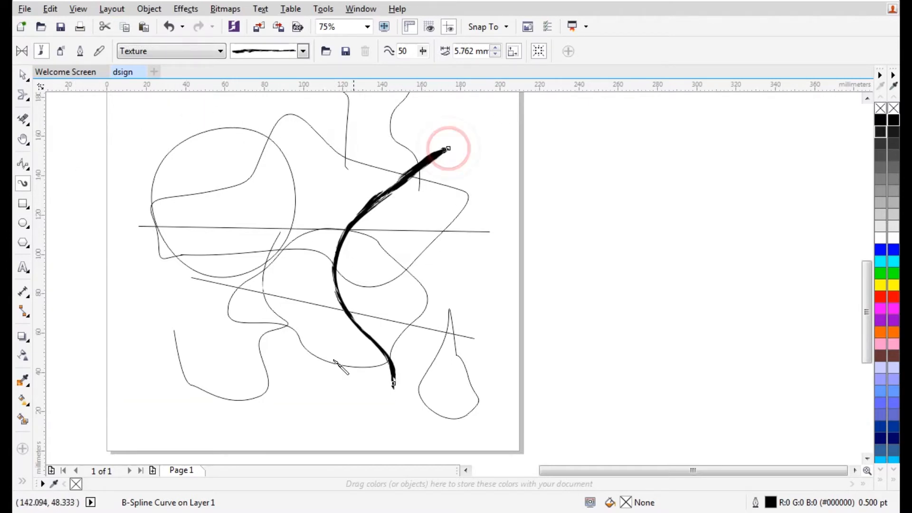
left_click_drag(264, 149, 177, 359)
Paint a vertical stroke down the right side with a different textured brush
left_click(302, 51)
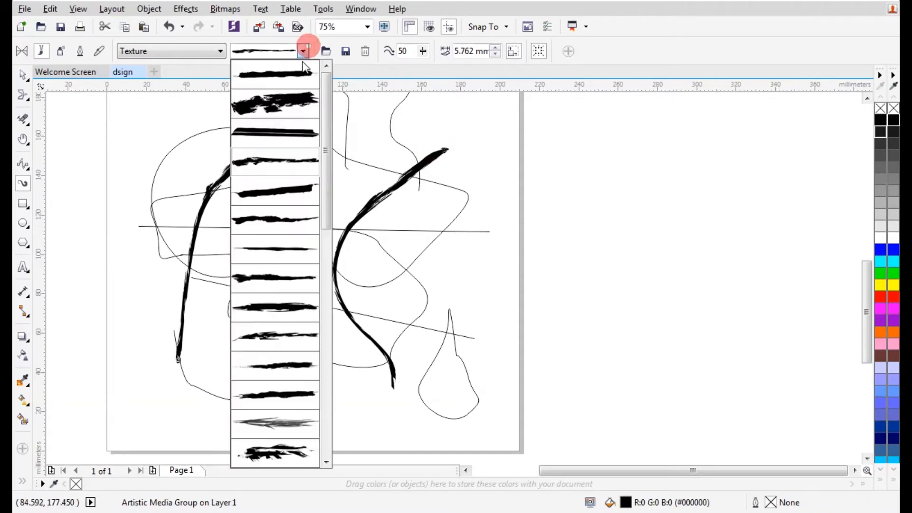
left_click(284, 223)
left_click_drag(495, 137, 469, 383)
Spray three rows of Food category images across the top, middle and lower page
left_click(60, 51)
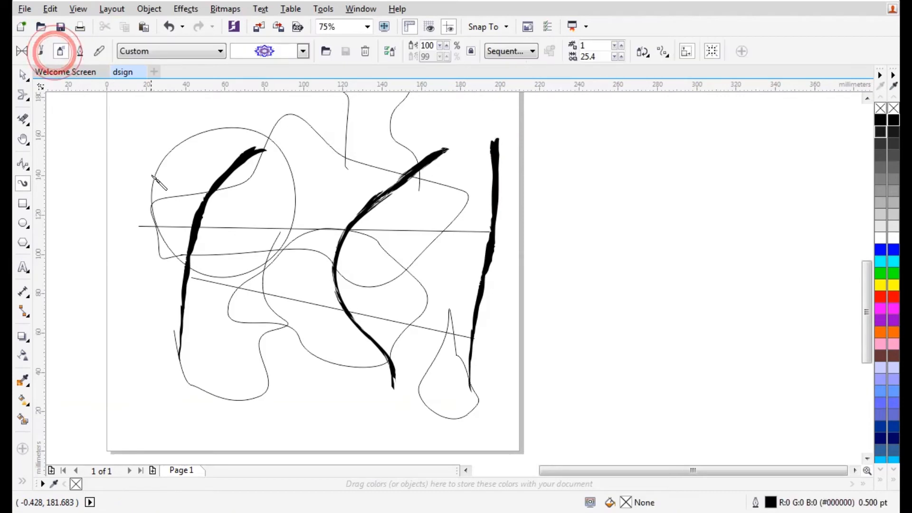
left_click(303, 50)
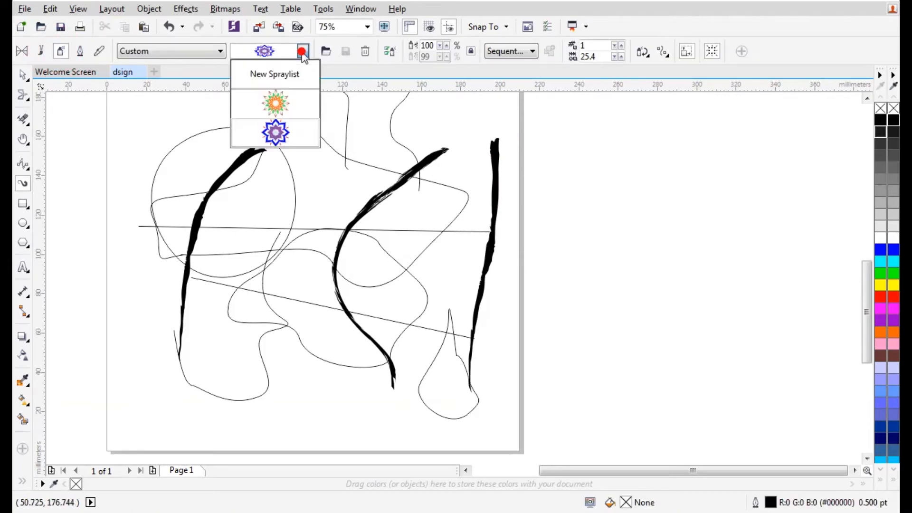
left_click(186, 52)
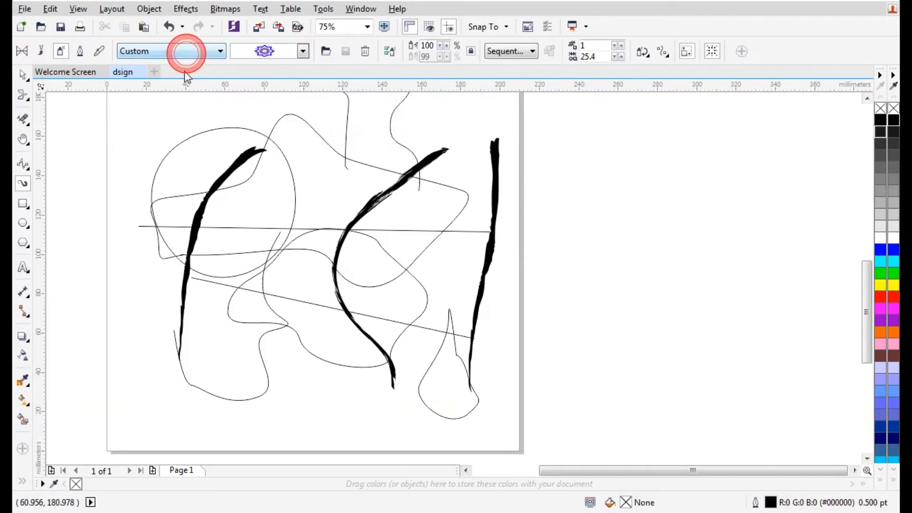
left_click(170, 86)
left_click_drag(146, 157, 370, 173)
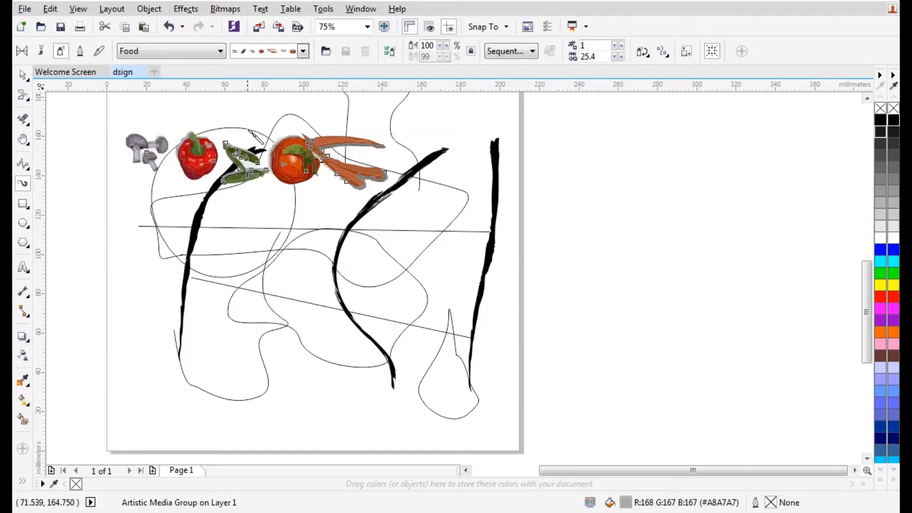
left_click_drag(199, 258, 369, 270)
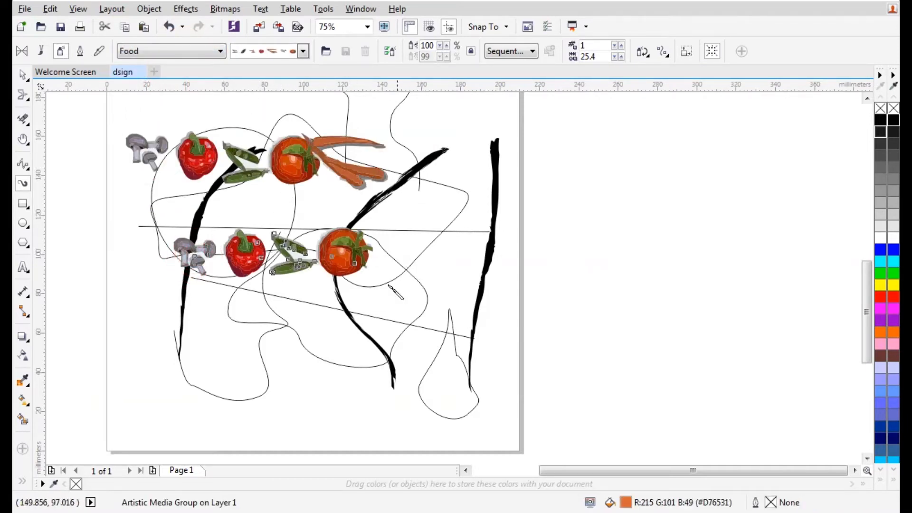
left_click_drag(397, 314, 400, 313)
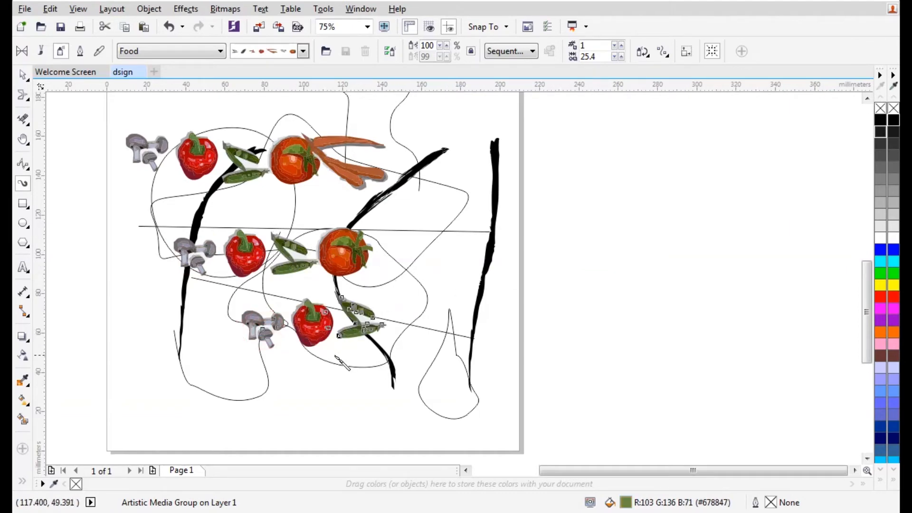
Restyle the lowest row to roses, chocolates and hearts, and spray that set along the bottom
scroll(335, 356, "up", 4)
scroll(376, 274, "down", 2)
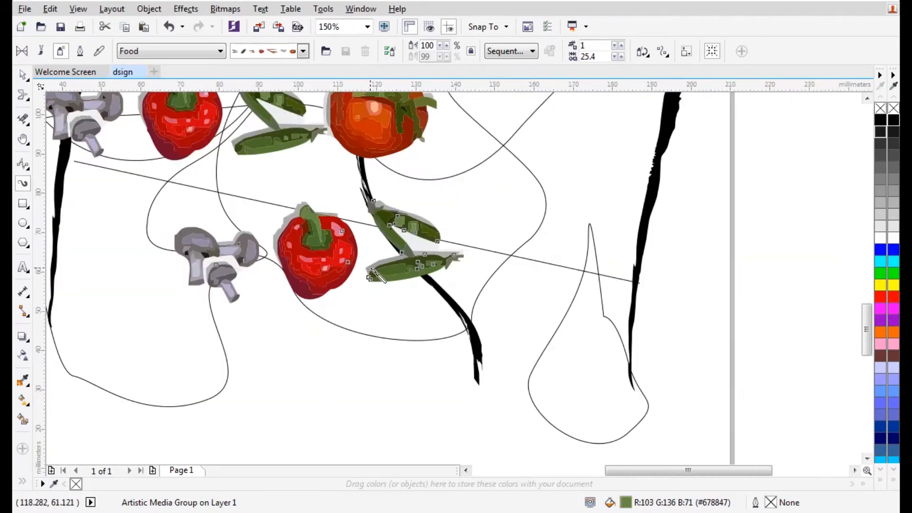
left_click(23, 74)
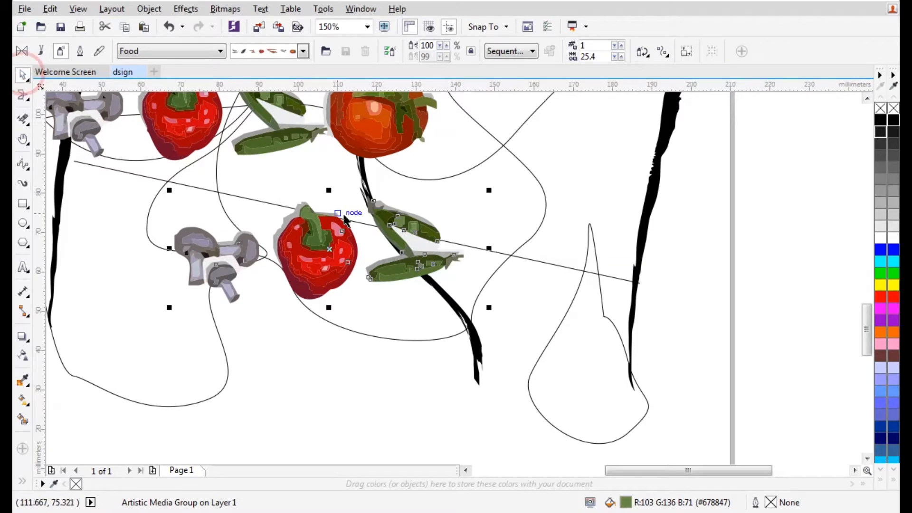
left_click(264, 56)
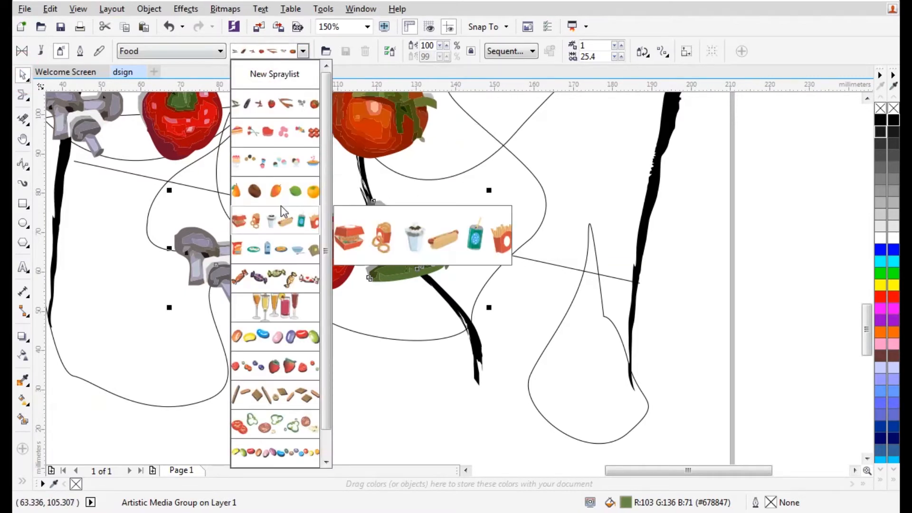
left_click(282, 132)
left_click_drag(301, 382, 497, 362)
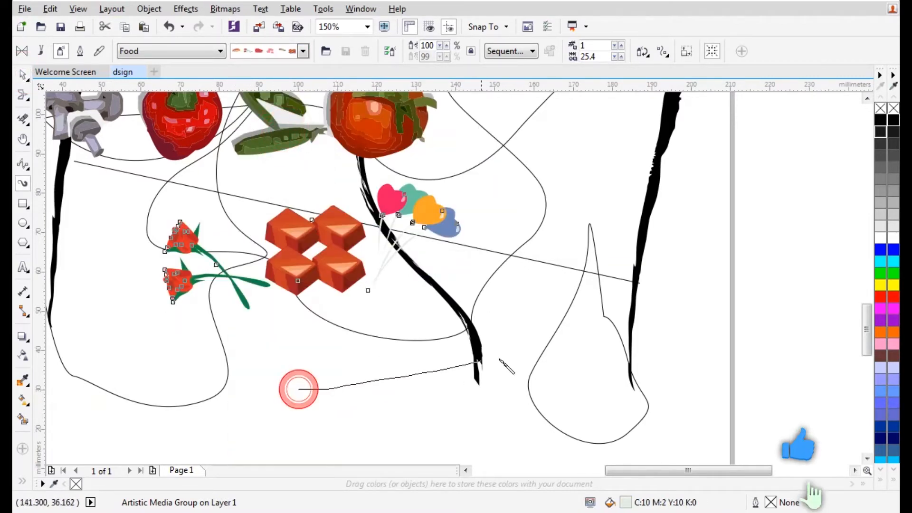
scroll(431, 443, "up", 1)
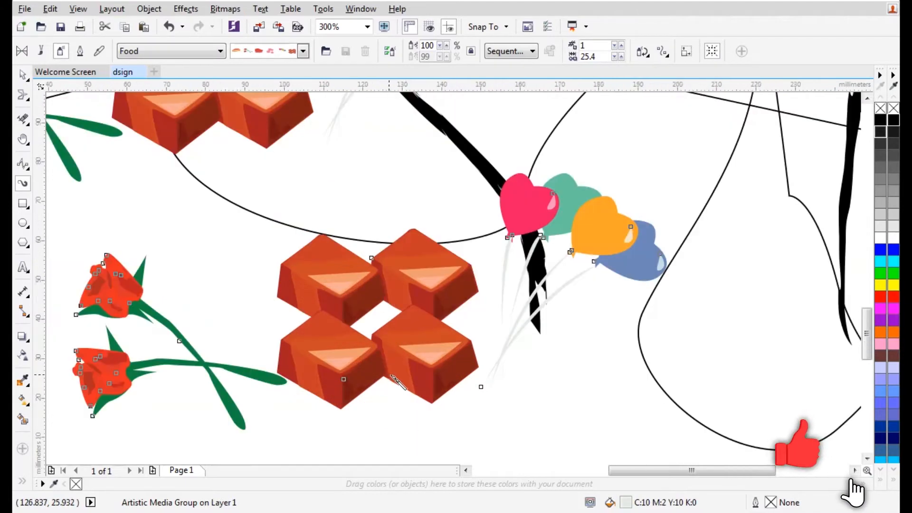
scroll(431, 442, "down", 2)
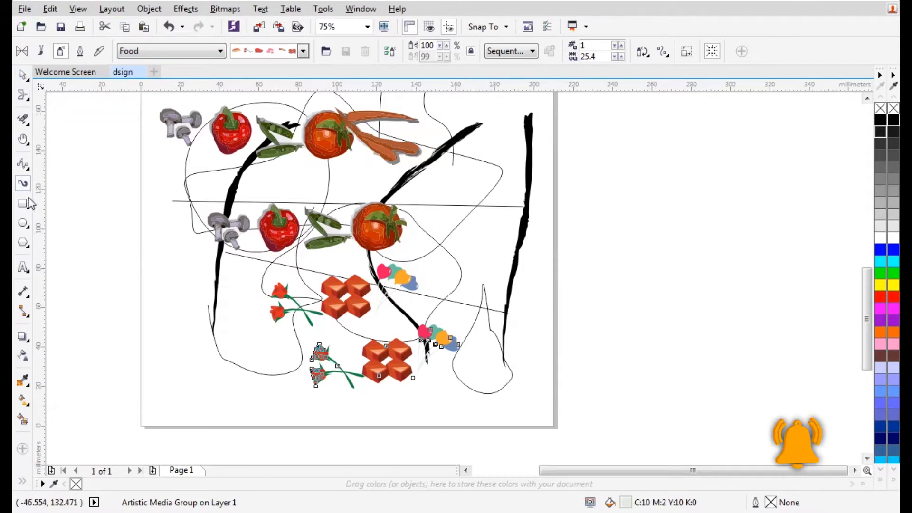
Paint calligraphic strokes with a raised pen angle on the right and down the left side
left_click(80, 51)
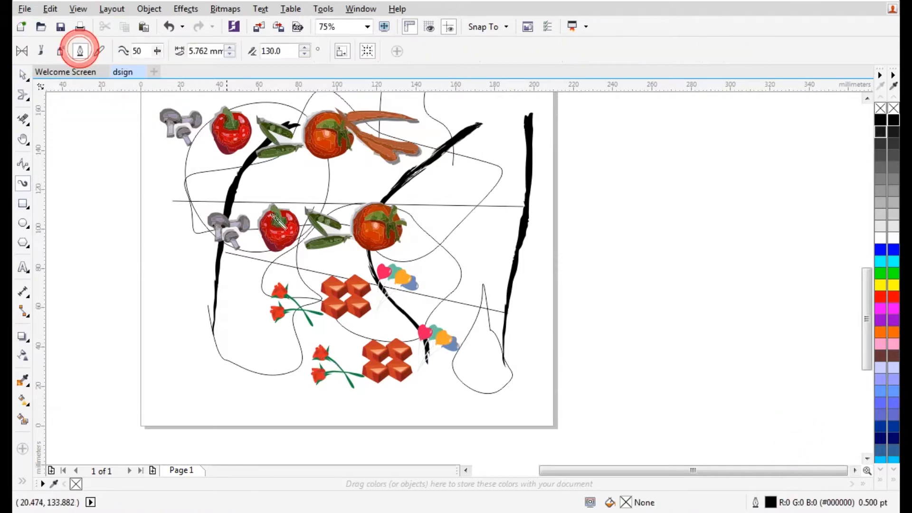
left_click_drag(232, 371, 325, 421)
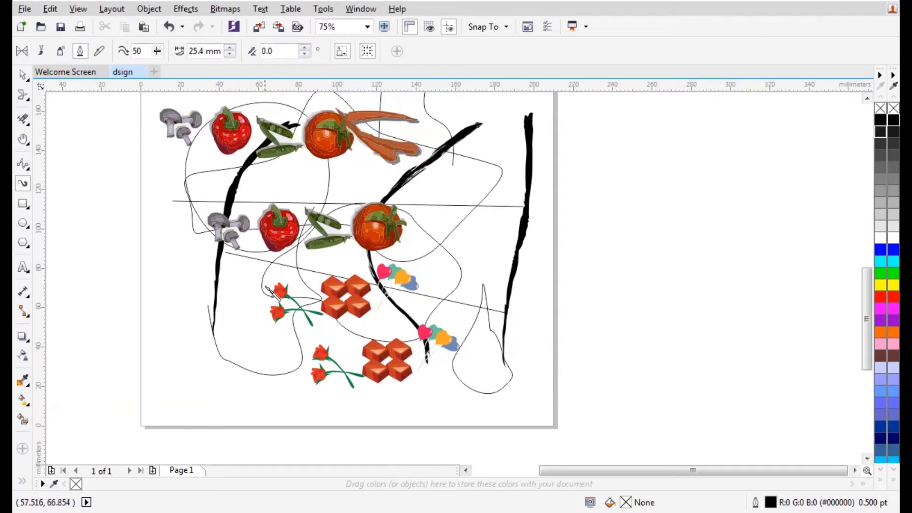
left_click(305, 48)
left_click(306, 48)
left_click(305, 48)
left_click(305, 49)
left_click(305, 48)
mouse_move(479, 205)
left_mouse_down()
mouse_move(496, 281)
mouse_move(449, 372)
left_mouse_up()
left_click_drag(170, 215, 184, 428)
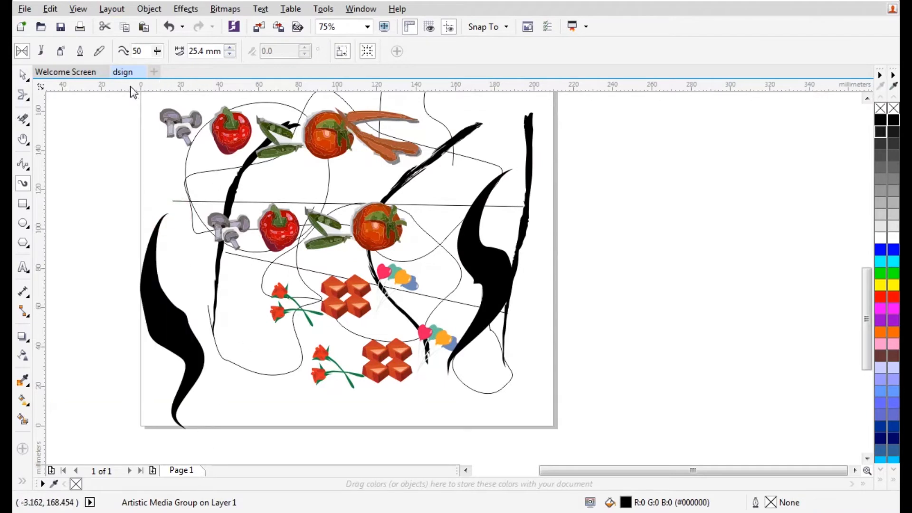
Narrow the brush width to 16.9 mm and draw more strokes left and right of the page
left_click(230, 54)
left_click(230, 54)
left_click(230, 55)
left_click(230, 54)
left_click(230, 54)
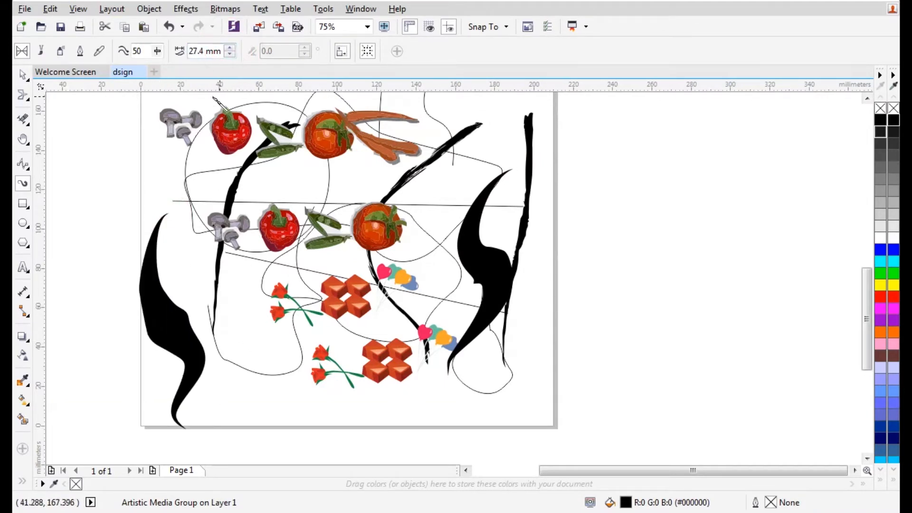
left_click_drag(144, 170, 196, 264)
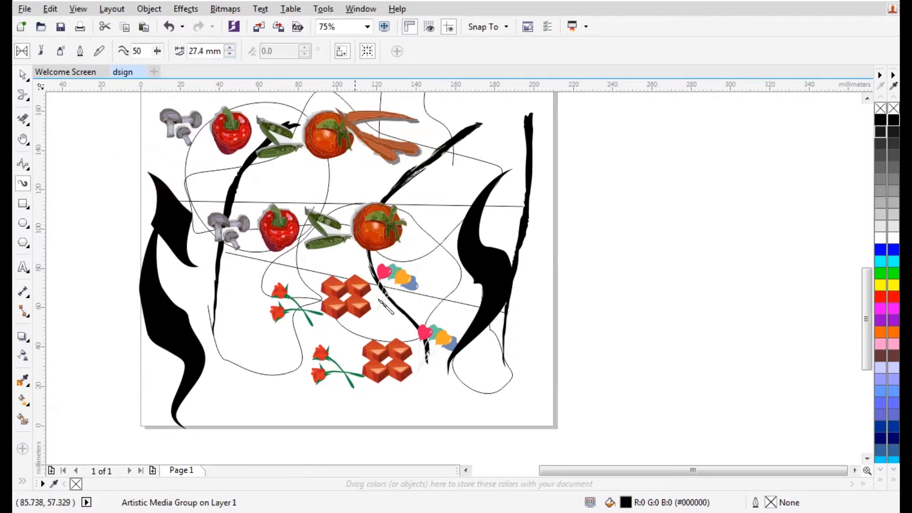
left_click_drag(626, 151, 616, 305)
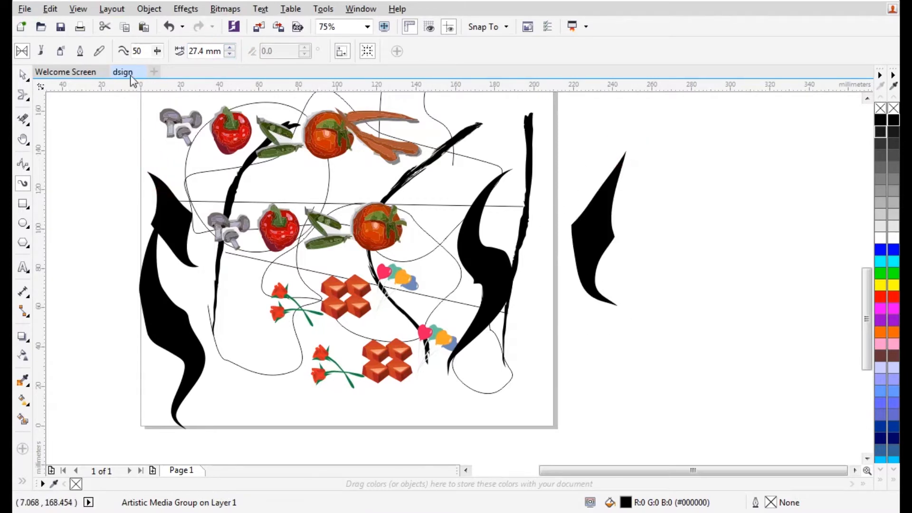
left_click(230, 53)
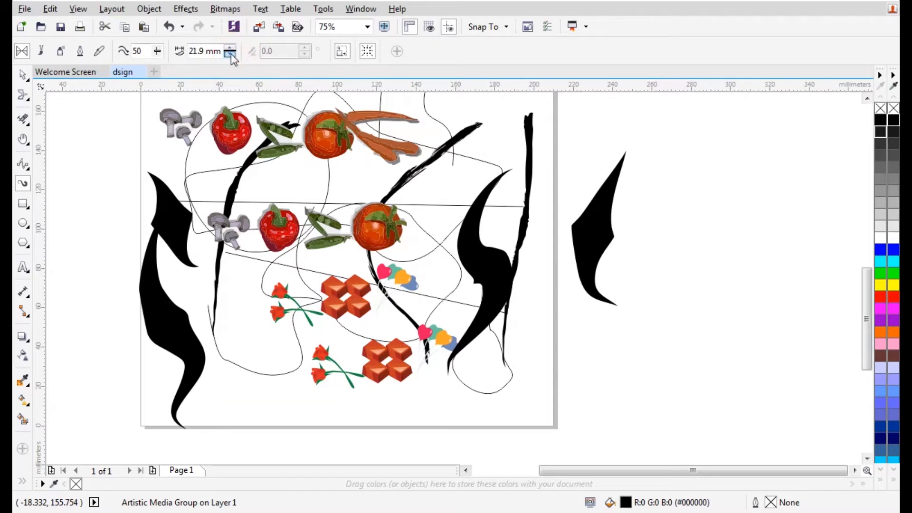
left_click(230, 54)
mouse_move(116, 137)
left_mouse_down()
mouse_move(131, 304)
mouse_move(113, 291)
mouse_move(99, 385)
mouse_move(110, 394)
left_mouse_up()
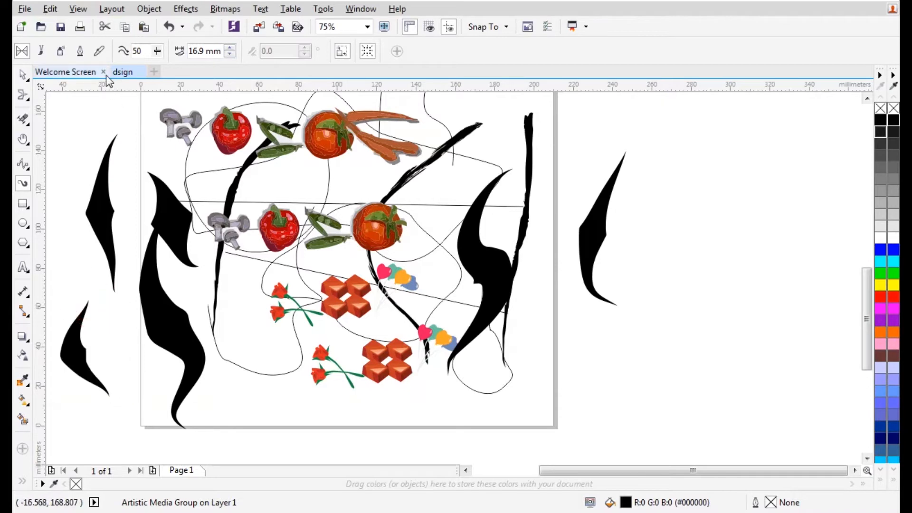
left_click(81, 52)
Draw bold calligraphic letter-like strokes across the page top and to its right
mouse_move(684, 133)
left_mouse_down()
mouse_move(665, 189)
mouse_move(683, 286)
mouse_move(617, 371)
left_mouse_up()
scroll(468, 315, "down", 4)
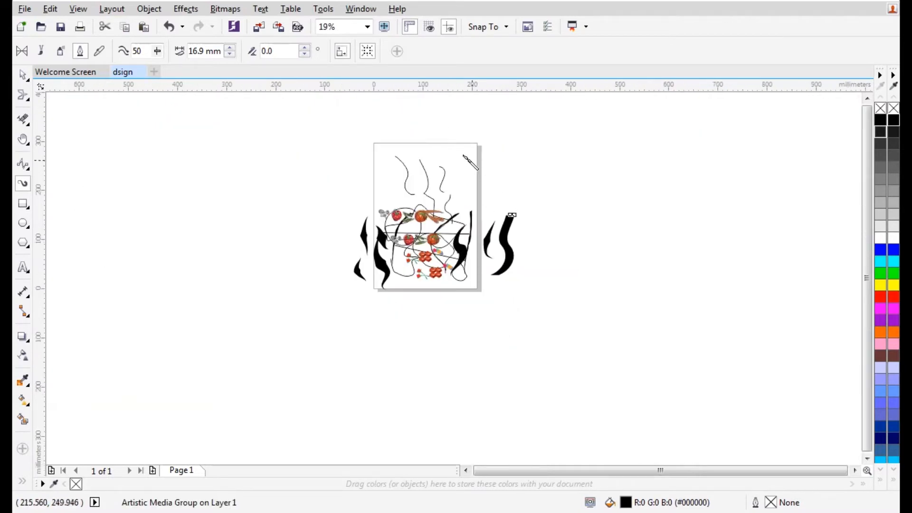
scroll(469, 157, "up", 4)
mouse_move(252, 183)
left_mouse_down()
mouse_move(198, 229)
mouse_move(312, 305)
left_mouse_up()
left_click_drag(289, 196, 298, 283)
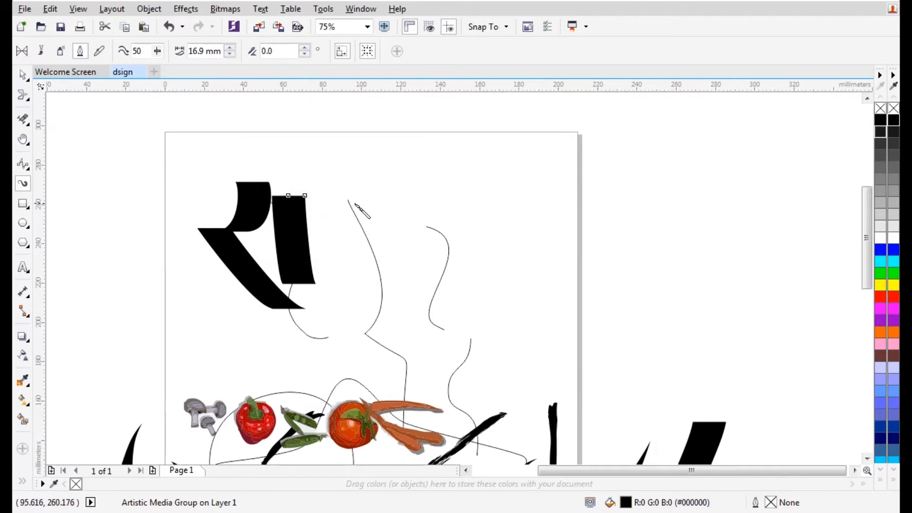
mouse_move(338, 196)
left_mouse_down()
mouse_move(342, 251)
mouse_move(332, 243)
mouse_move(444, 222)
left_mouse_up()
left_click_drag(401, 190, 401, 288)
mouse_move(464, 194)
left_mouse_down()
mouse_move(444, 204)
mouse_move(413, 312)
left_mouse_up()
mouse_move(524, 194)
left_mouse_down()
mouse_move(525, 224)
mouse_move(563, 279)
mouse_move(584, 268)
mouse_move(658, 304)
mouse_move(692, 264)
left_mouse_up()
mouse_move(692, 176)
left_mouse_down()
mouse_move(616, 203)
mouse_move(631, 238)
mouse_move(668, 232)
mouse_move(735, 259)
left_mouse_up()
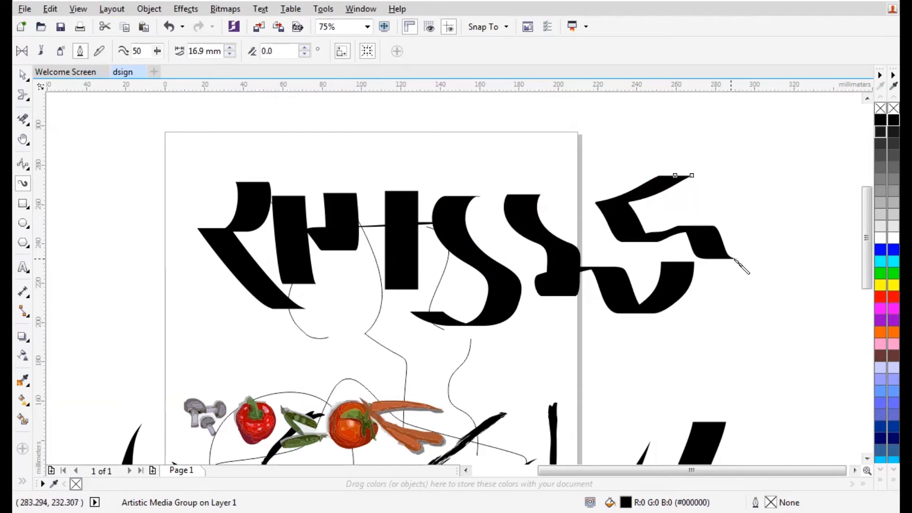
Set the nib to 15.4 mm width and 25° angle, then draw three more top strokes
left_click(230, 53)
left_click(229, 53)
left_click(229, 54)
left_click(304, 48)
left_click(305, 48)
left_click(304, 48)
left_click(304, 48)
left_click(304, 48)
mouse_move(85, 158)
left_mouse_down()
mouse_move(104, 278)
mouse_move(133, 280)
mouse_move(157, 338)
left_mouse_up()
mouse_move(163, 158)
left_mouse_down()
mouse_move(304, 197)
mouse_move(328, 191)
left_mouse_up()
mouse_move(354, 153)
left_mouse_down()
mouse_move(432, 129)
mouse_move(513, 163)
mouse_move(591, 151)
left_mouse_up()
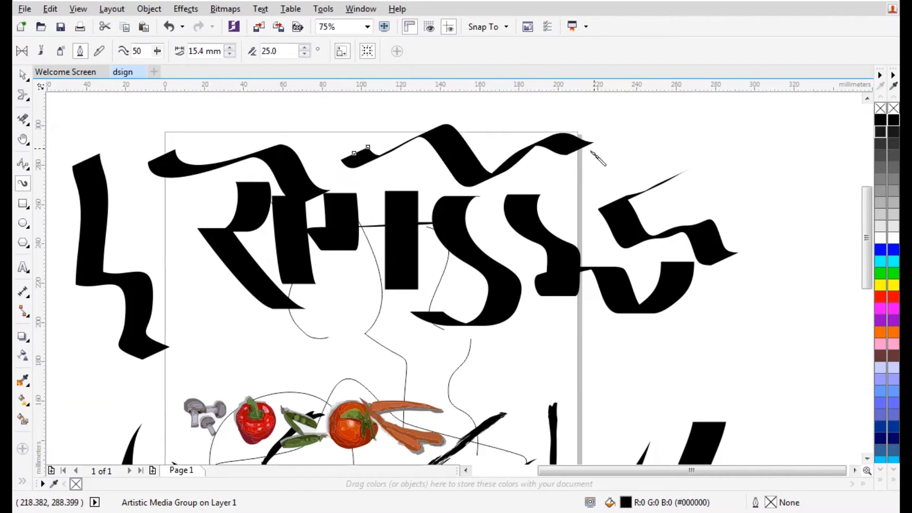
scroll(453, 152, "down", 2)
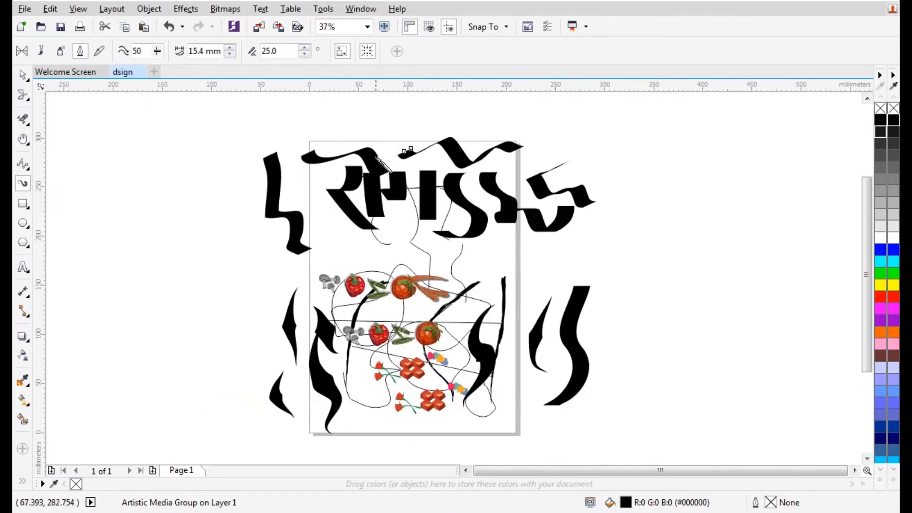
Draw five thick wavy strokes in Pressure mode on both sides of the page
left_click(99, 51)
left_click_drag(660, 161, 672, 376)
mouse_move(735, 128)
left_mouse_down()
mouse_move(772, 277)
mouse_move(745, 407)
left_mouse_up()
left_click_drag(219, 182, 250, 443)
mouse_move(167, 154)
left_mouse_down()
mouse_move(138, 375)
mouse_move(208, 421)
left_mouse_up()
left_click_drag(238, 152, 287, 401)
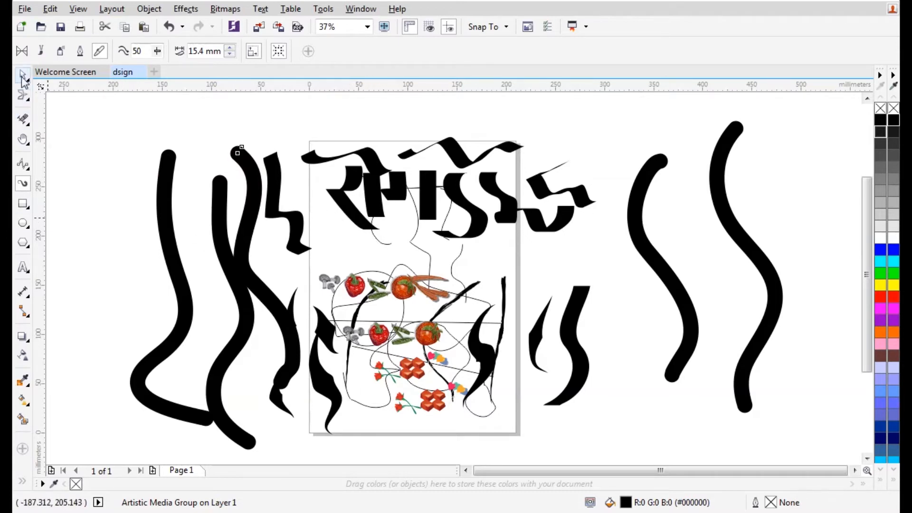
Marquee-select all 69 objects on and around the page and delete them
left_click(23, 74)
scroll(328, 161, "down", 2)
mouse_move(191, 108)
left_mouse_down()
mouse_move(542, 340)
mouse_move(572, 343)
left_mouse_up()
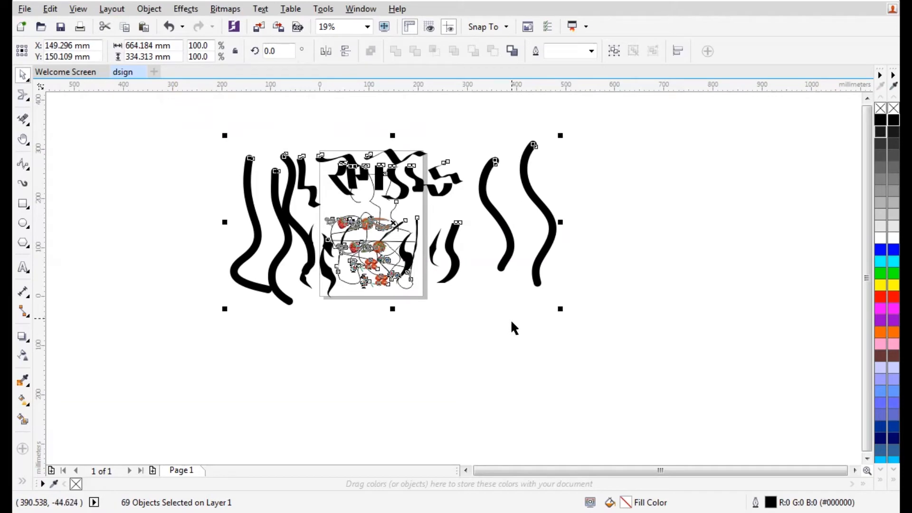
key("Delete")
scroll(361, 190, "up", 4)
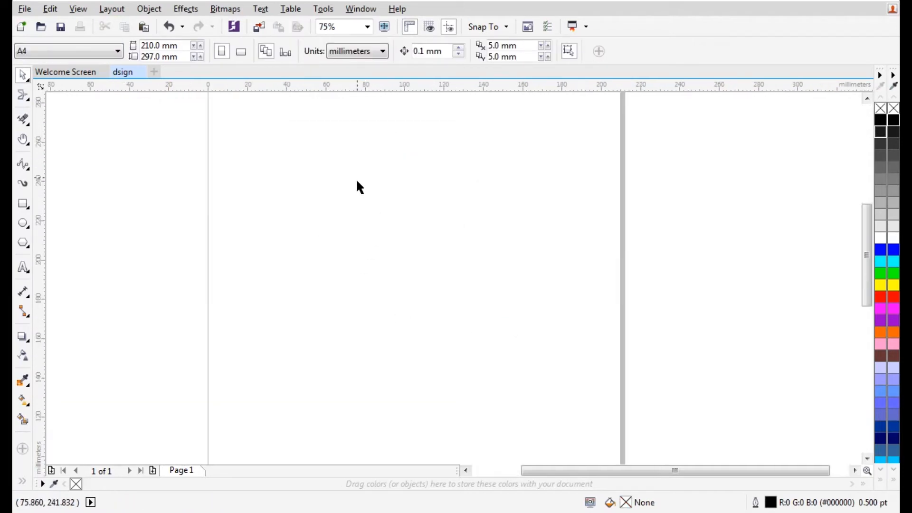
left_click(22, 204)
left_click_drag(311, 141, 535, 325)
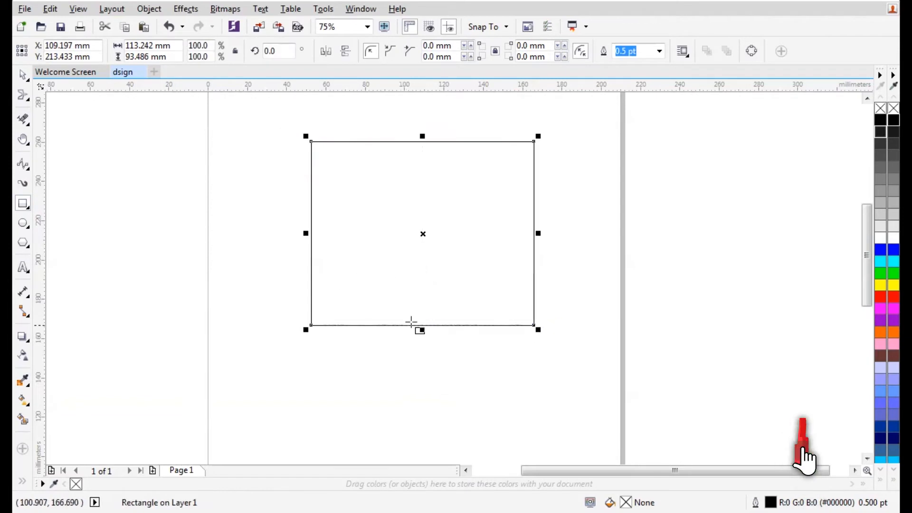
mouse_move(238, 264)
left_mouse_down()
mouse_move(262, 432)
mouse_move(310, 406)
mouse_move(281, 420)
left_mouse_up()
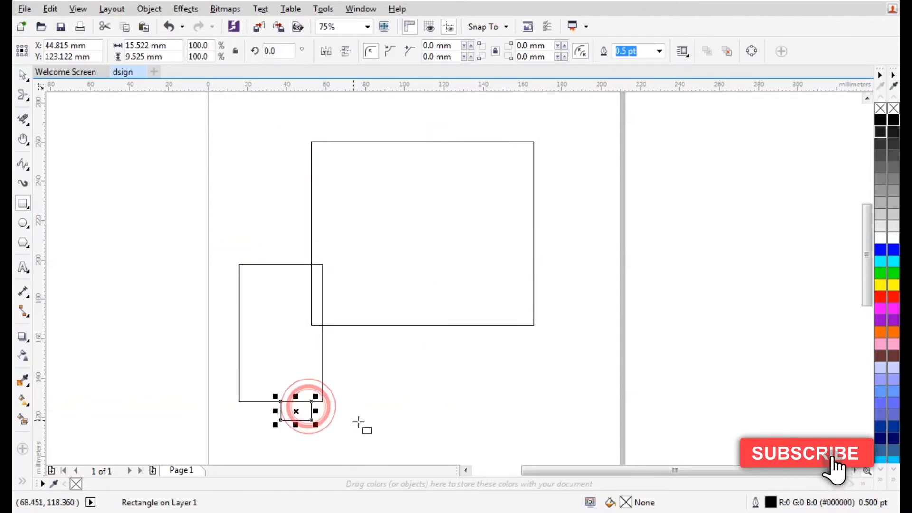
left_click(355, 420)
left_click_drag(451, 369, 547, 420)
left_click_drag(565, 316, 603, 416)
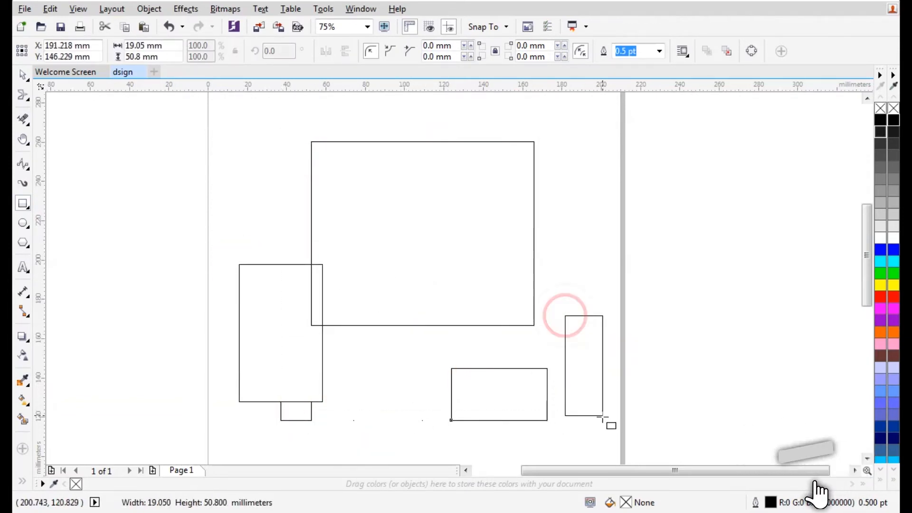
left_click(23, 204)
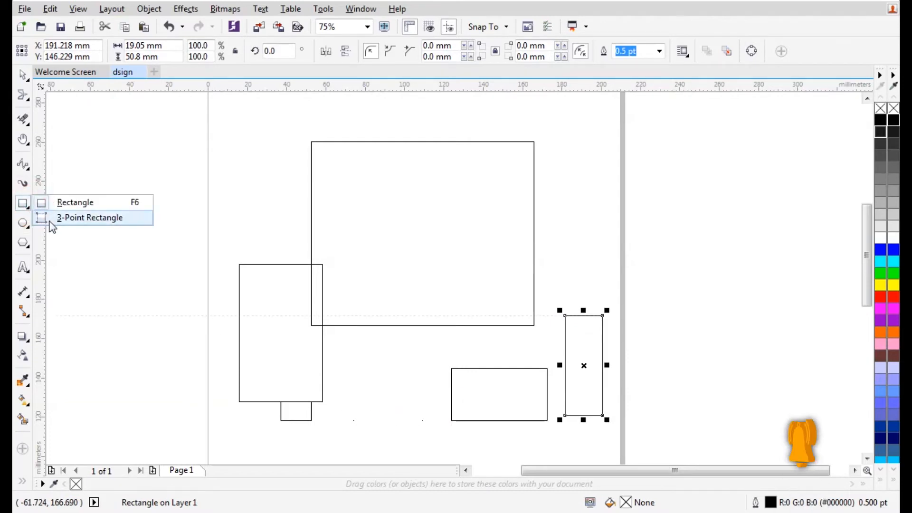
left_click(52, 218)
left_click_drag(481, 115, 372, 243)
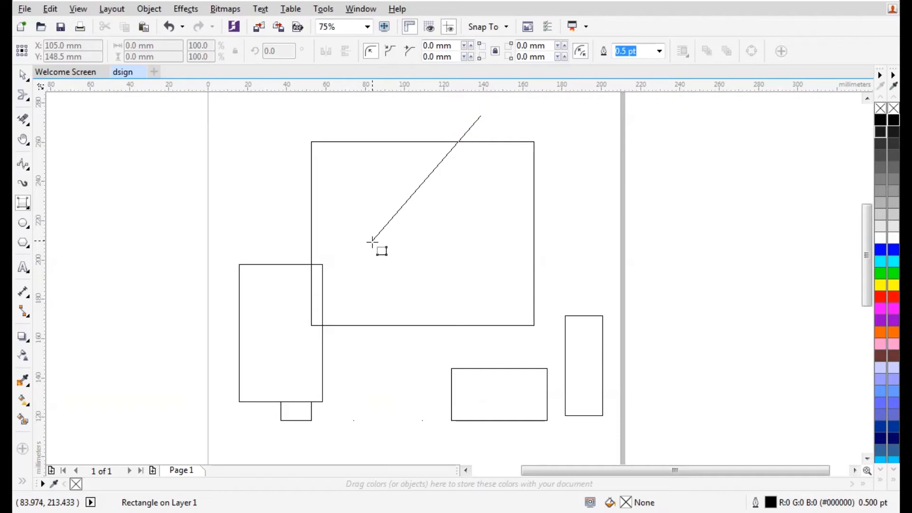
left_click_drag(372, 242, 360, 231)
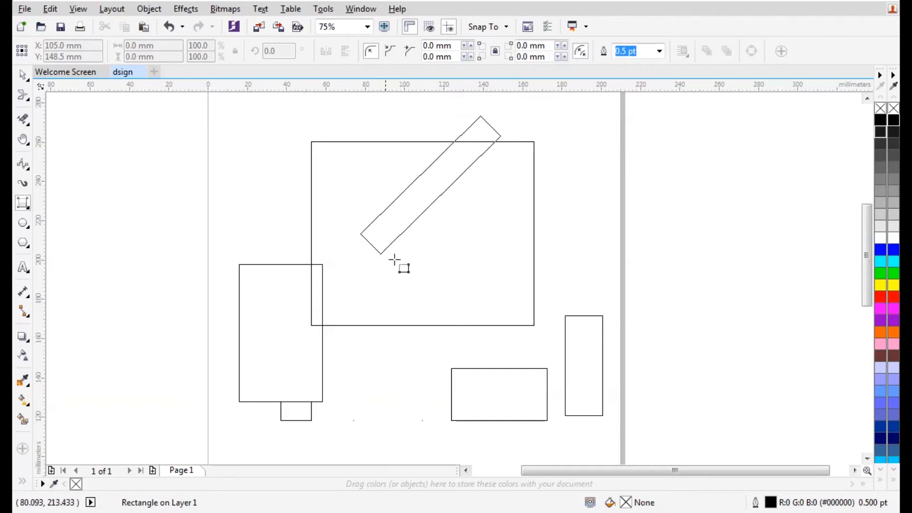
left_click(489, 364)
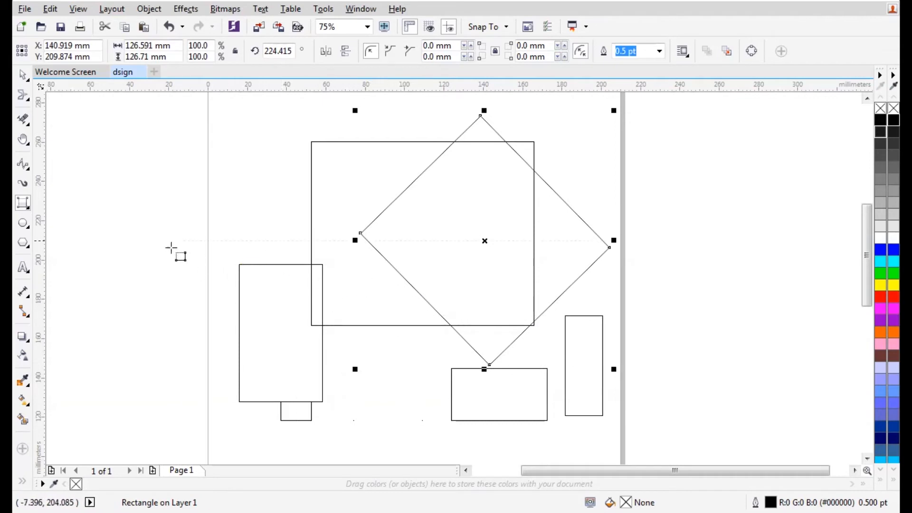
left_click_drag(281, 174, 155, 369)
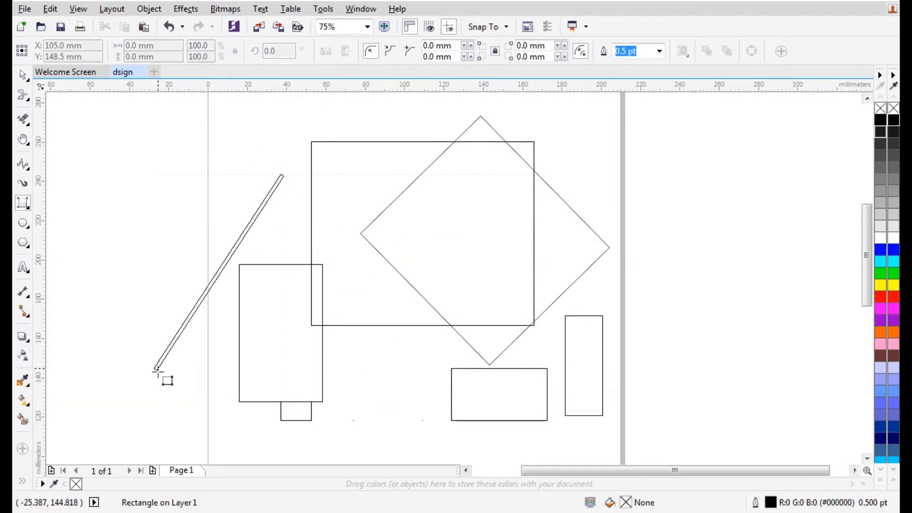
left_click(322, 434)
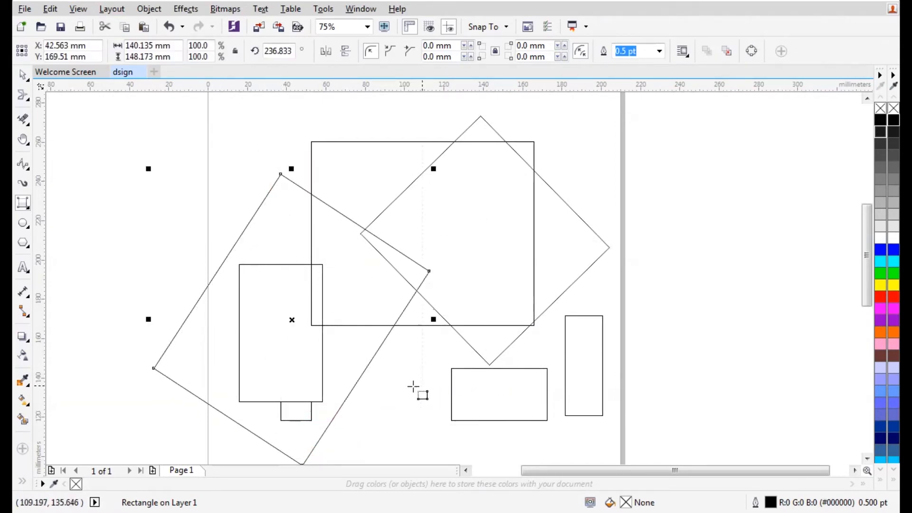
left_click_drag(617, 117, 446, 286)
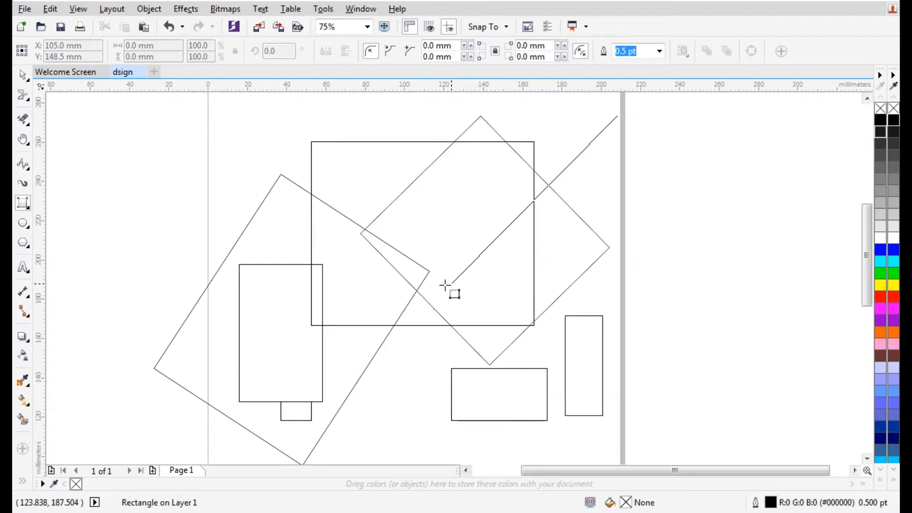
left_click(617, 423)
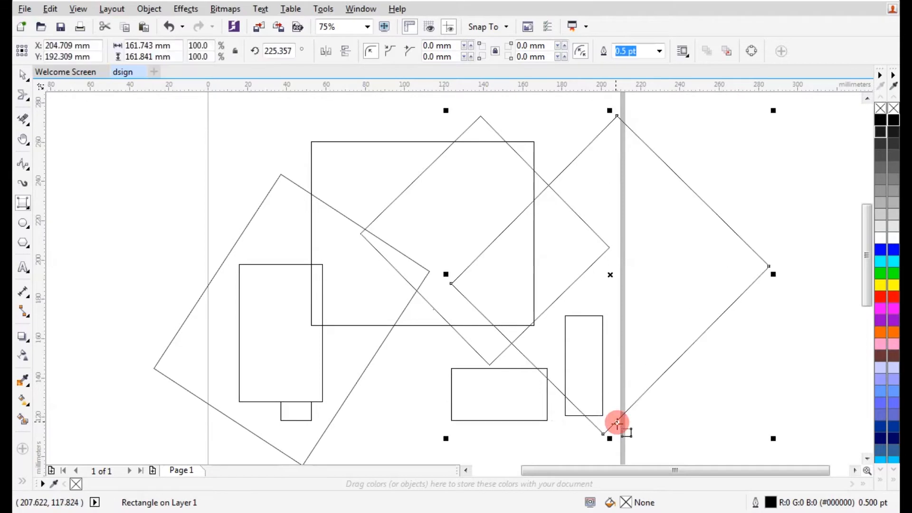
scroll(351, 243, "down", 2)
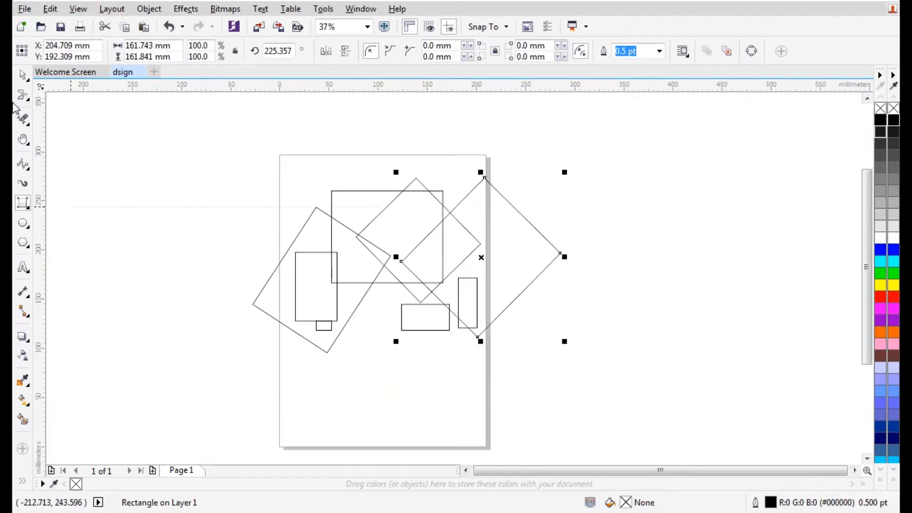
left_click_drag(163, 142, 603, 373)
key("Delete")
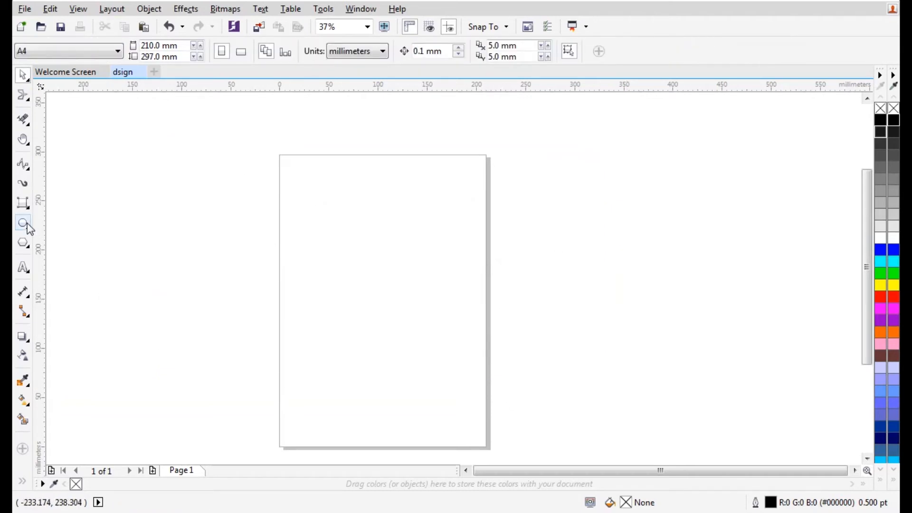
Draw an ellipse near the top of the page
left_click(27, 226)
left_click(61, 220)
left_click_drag(367, 191, 456, 293)
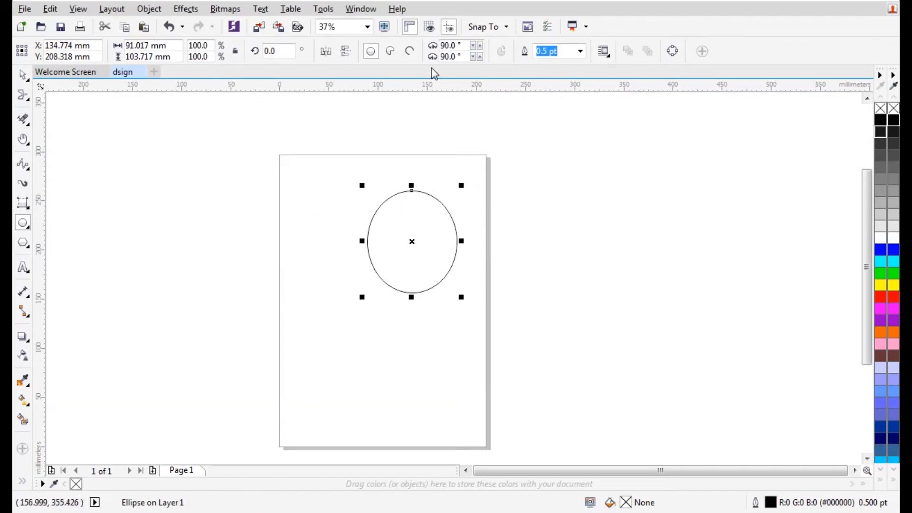
scroll(424, 134, "up", 1)
scroll(413, 143, "down", 1)
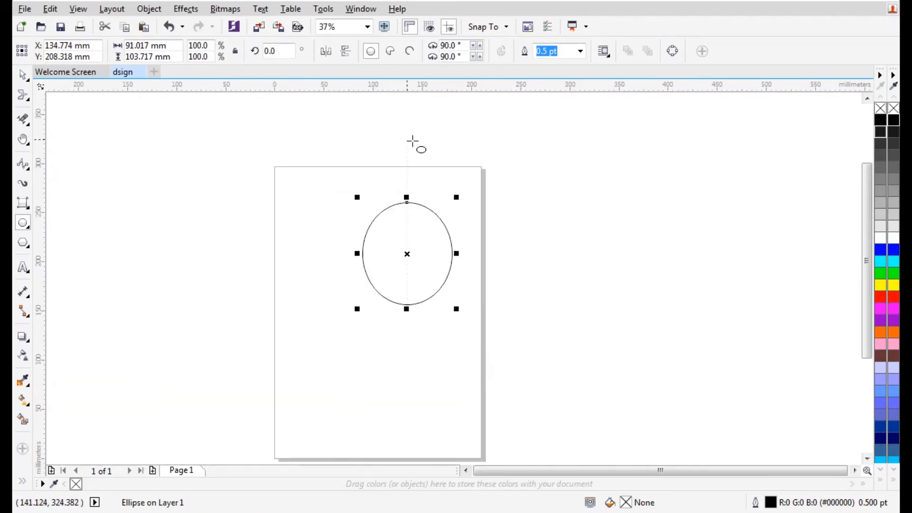
scroll(428, 247, "up", 1)
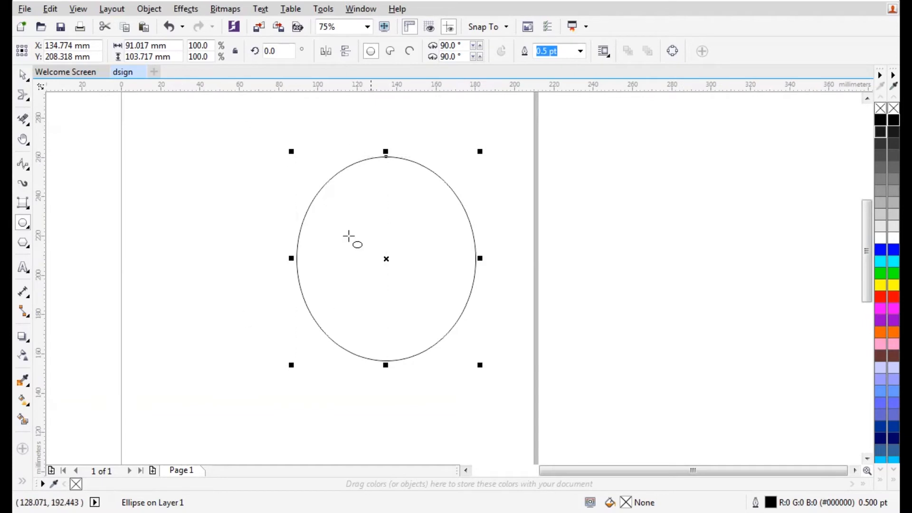
Make the ellipse an arc, trim it with node editing, then widen it as a pie to about 180°
left_click(418, 52)
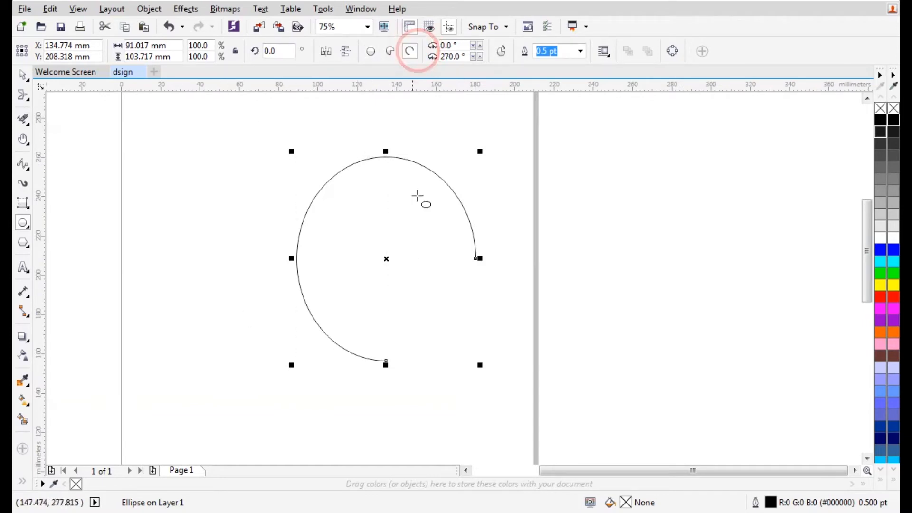
left_click(26, 95)
left_click(43, 94)
left_click_drag(385, 360, 374, 122)
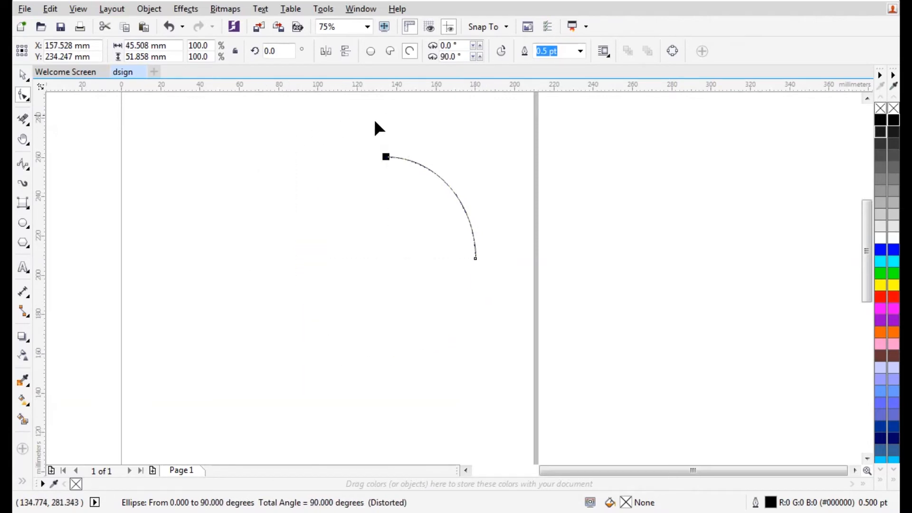
left_click(392, 52)
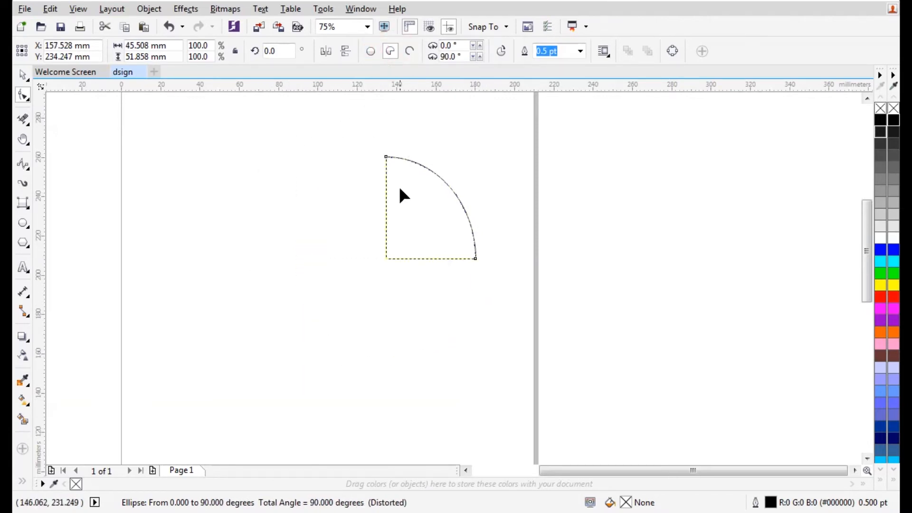
left_click_drag(386, 161, 300, 291)
Try blue, white, grey and yellow fills while switching the shape between pie, arc and full ellipse
left_click(21, 76)
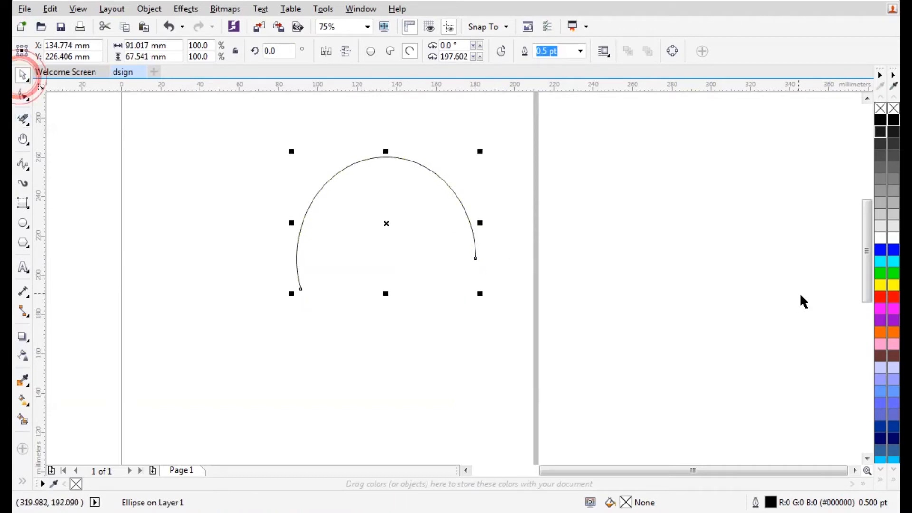
left_click(880, 250)
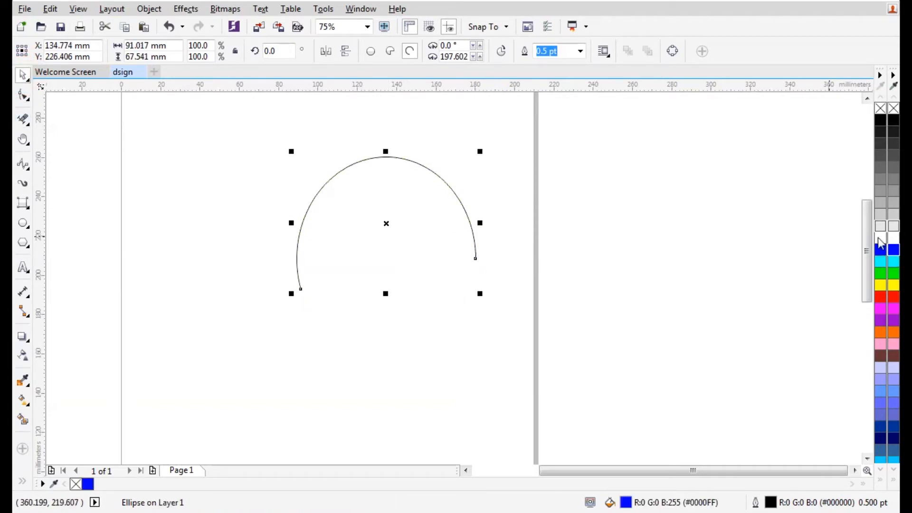
left_click(893, 237)
left_click(893, 226)
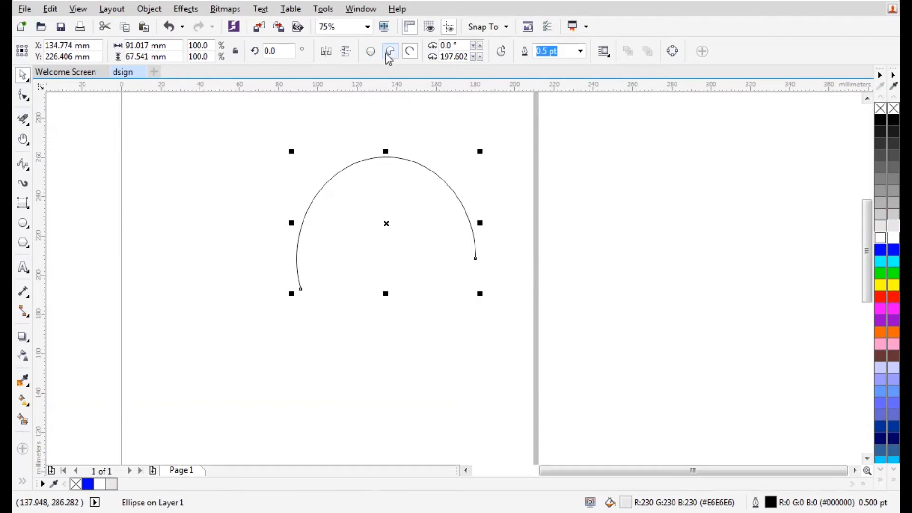
left_click(389, 51)
left_click(893, 192)
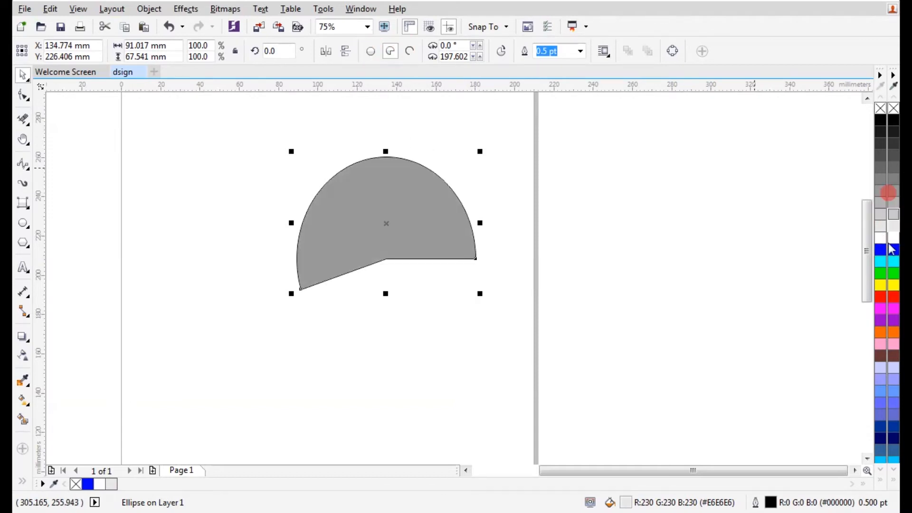
left_click(880, 285)
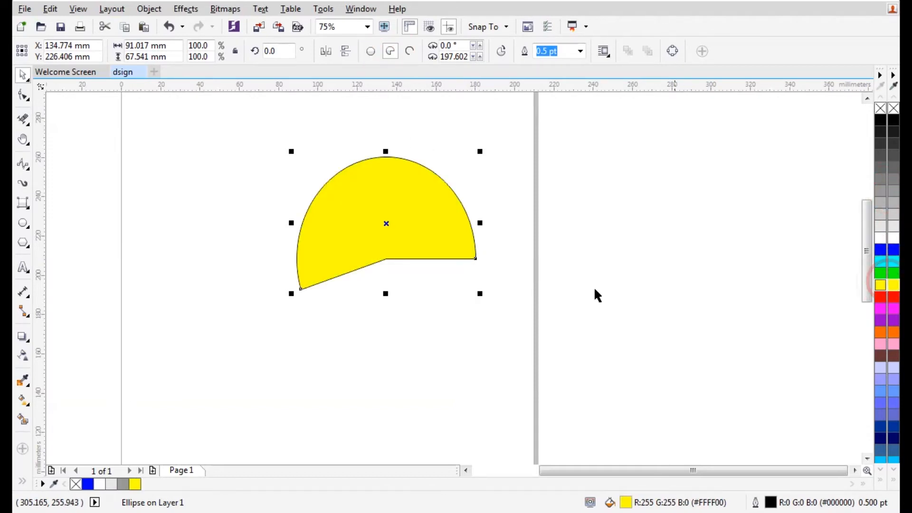
left_click(409, 52)
left_click(371, 52)
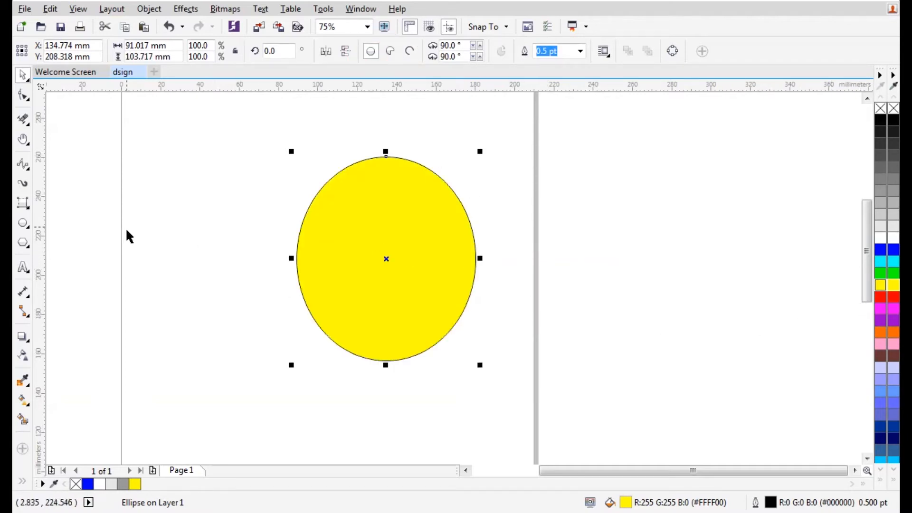
Draw a tilted three-point ellipse beside the yellow one, then delete both ellipses
left_click(24, 228)
left_click(44, 236)
left_click_drag(203, 204, 371, 288)
left_click(291, 335)
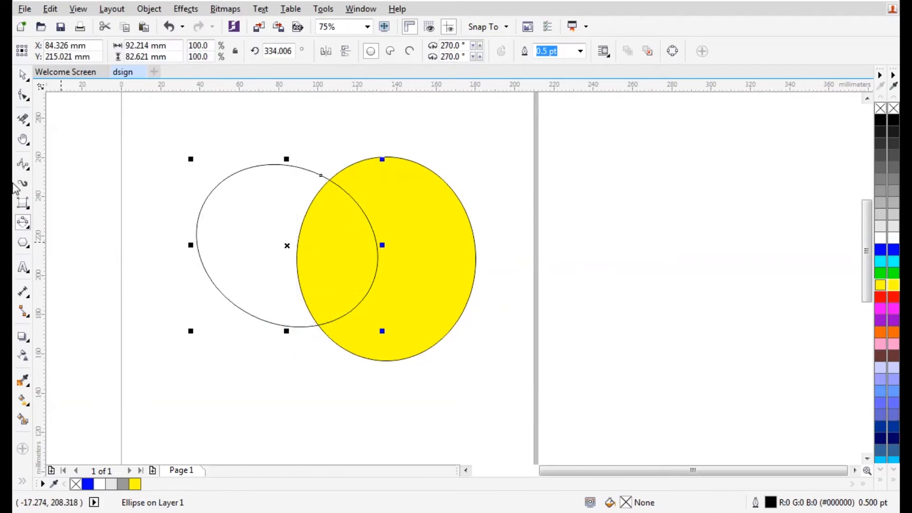
left_click_drag(143, 116, 551, 408)
key("Delete")
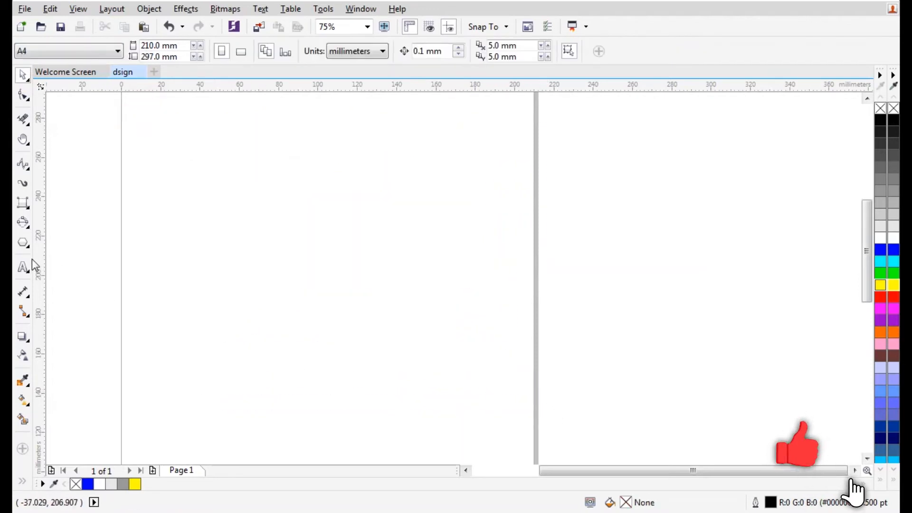
Draw a pentagon on the page
left_click(26, 244)
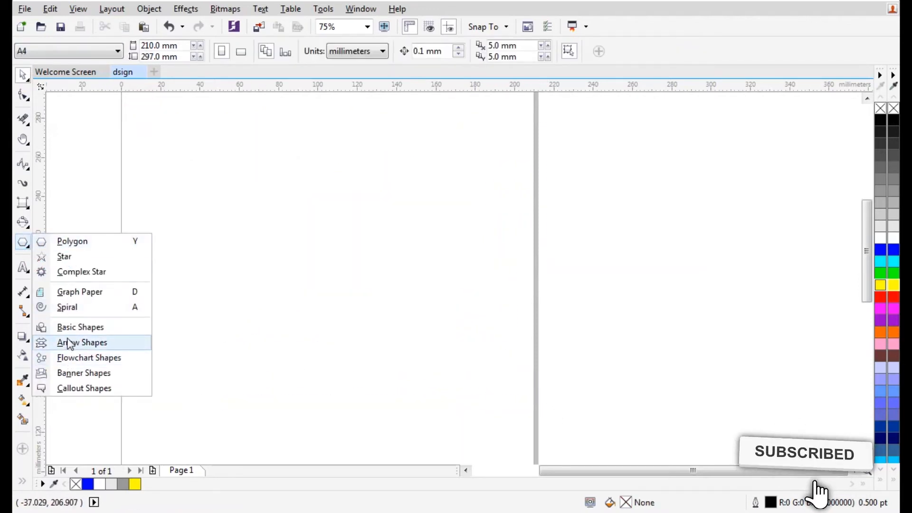
left_click(60, 242)
left_click_drag(236, 175, 314, 275)
Draw a complex star to the right of the pentagon
left_click(26, 245)
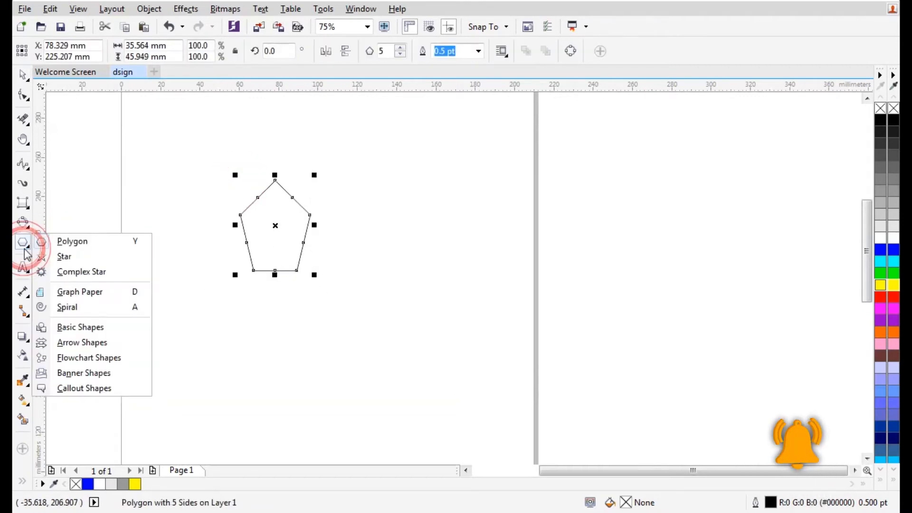
left_click(54, 256)
left_click_drag(353, 184, 467, 297)
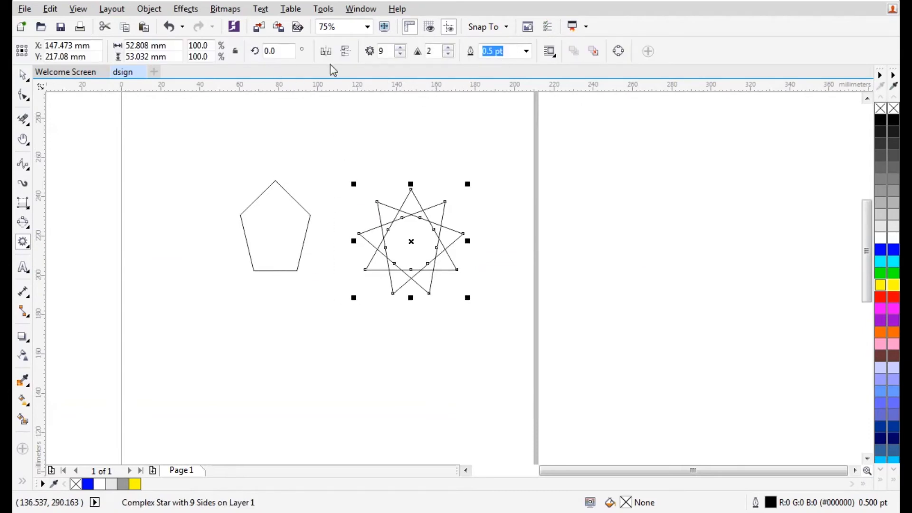
Set the complex star to 9 points with sharpness 1
left_click(400, 54)
left_click(400, 53)
left_click(400, 54)
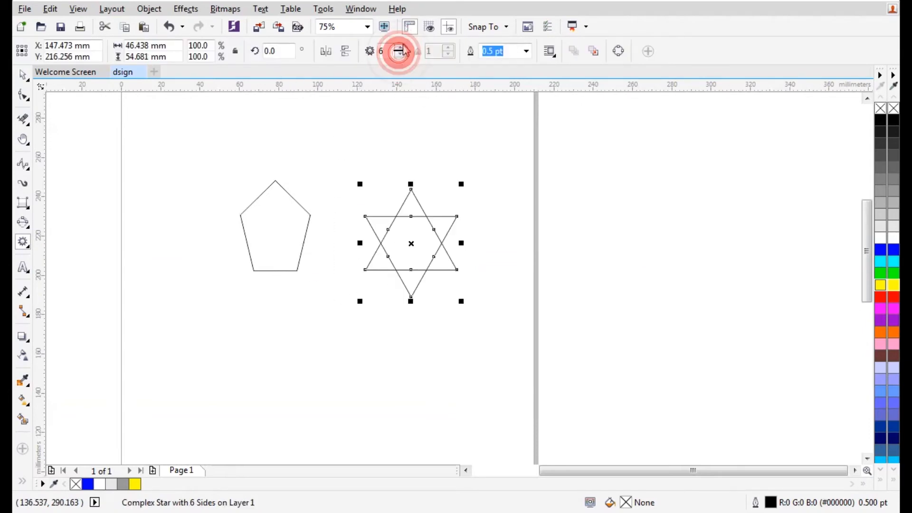
left_click(400, 47)
left_click(400, 47)
left_click(400, 47)
left_click(447, 47)
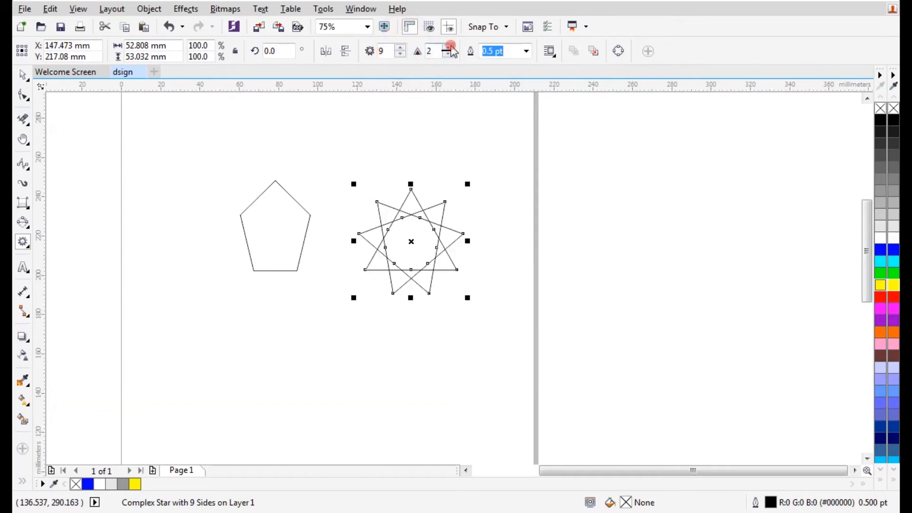
left_click(447, 47)
left_click(448, 54)
left_click(448, 54)
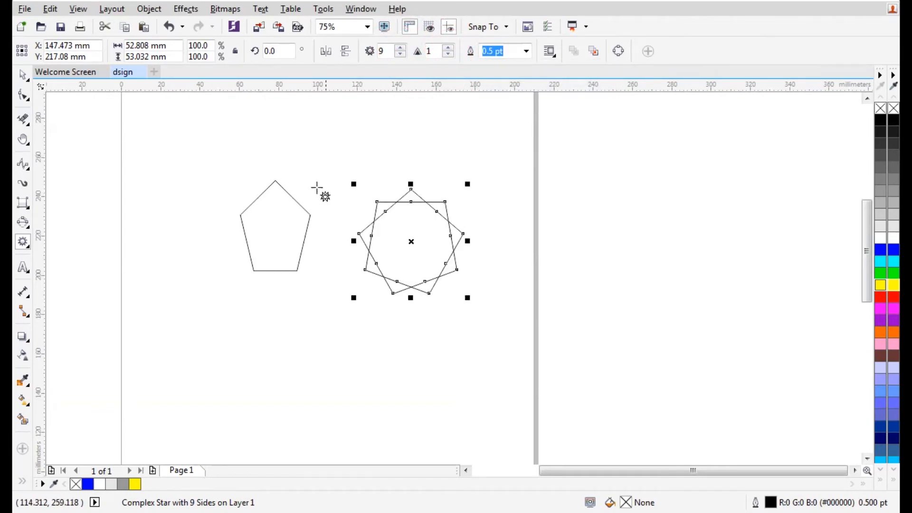
left_click(28, 241)
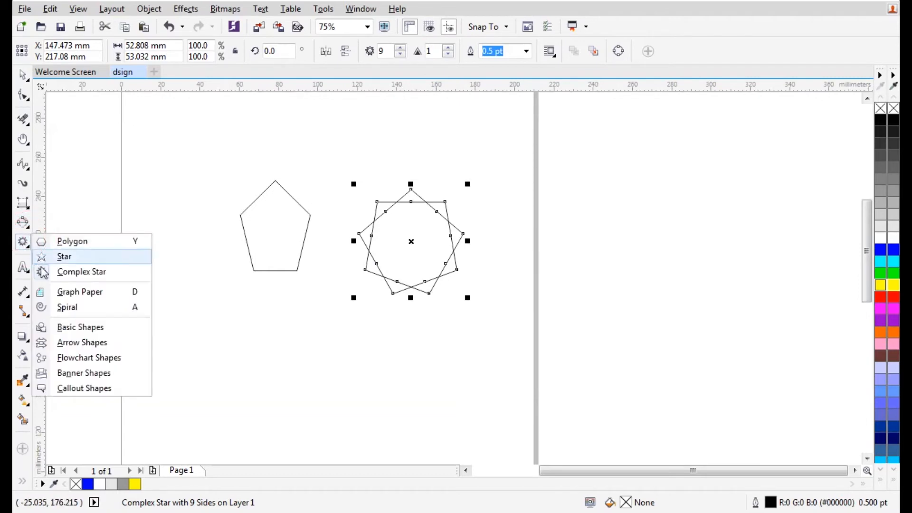
Draw a 4×3 graph-paper grid, ungroup it and drag two top cells out of it
left_click(67, 294)
left_click_drag(194, 106, 382, 369)
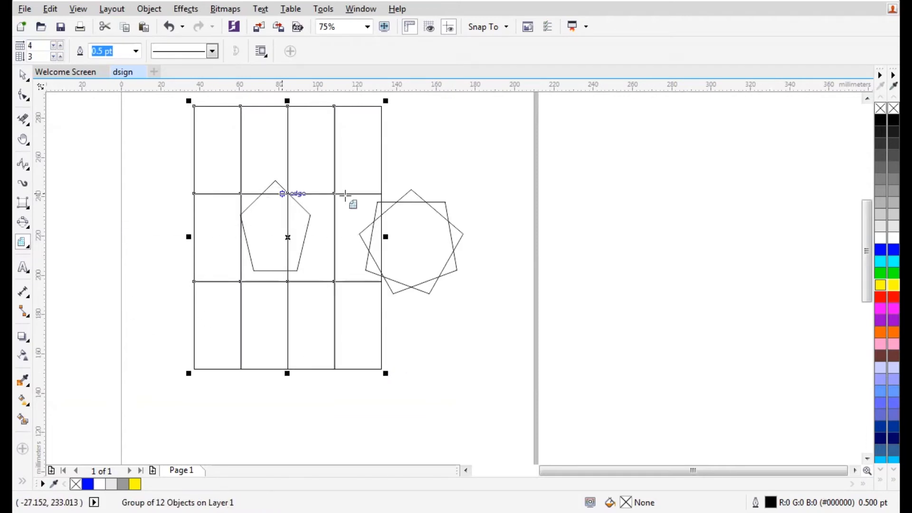
left_click(23, 75)
right_click(246, 157)
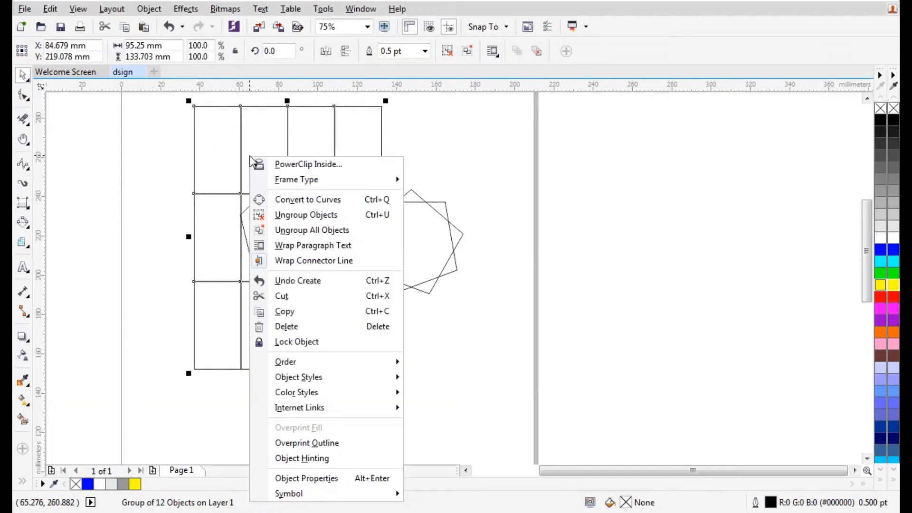
left_click(310, 216)
left_click(82, 161)
left_click_drag(212, 159, 129, 160)
left_click_drag(283, 155, 404, 143)
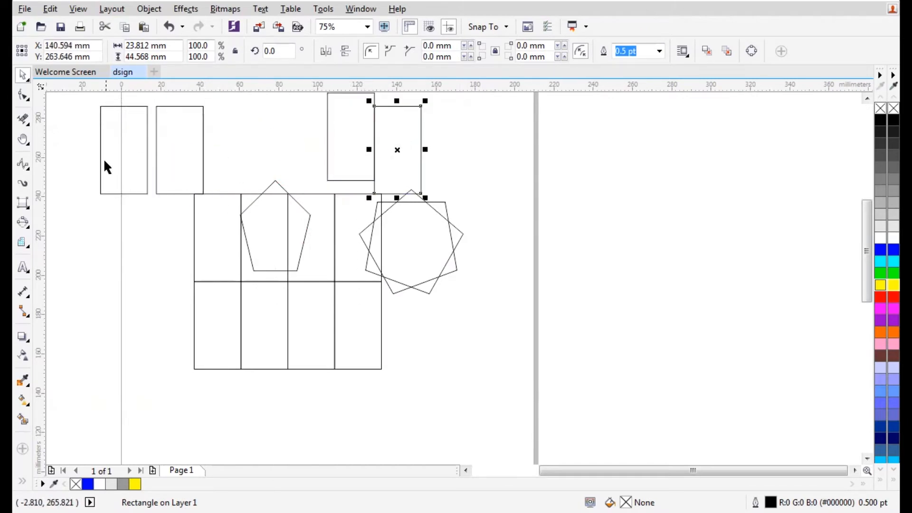
Draw a spiral at the lower right, then a 5-revolution spiral at the upper right
left_click(27, 244)
left_click(66, 307)
left_click_drag(431, 299, 544, 427)
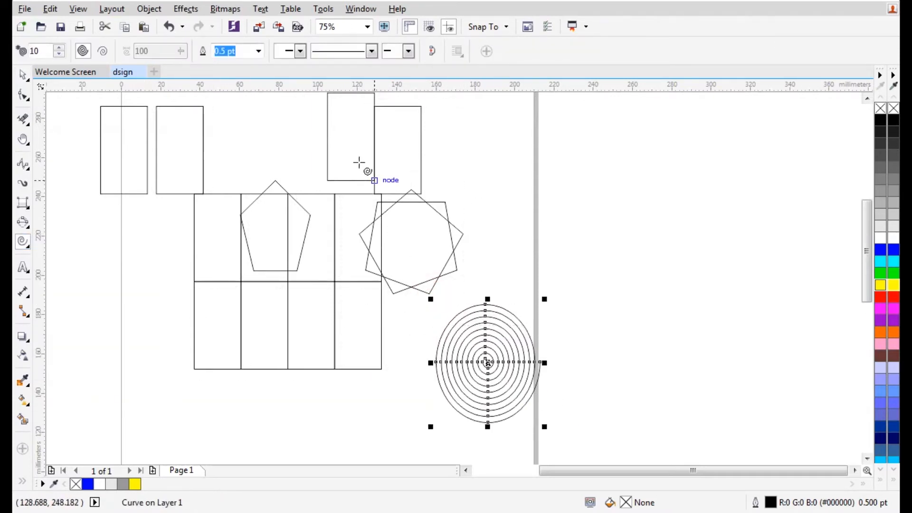
left_click(59, 54)
left_click(59, 54)
left_click_drag(444, 122, 560, 245)
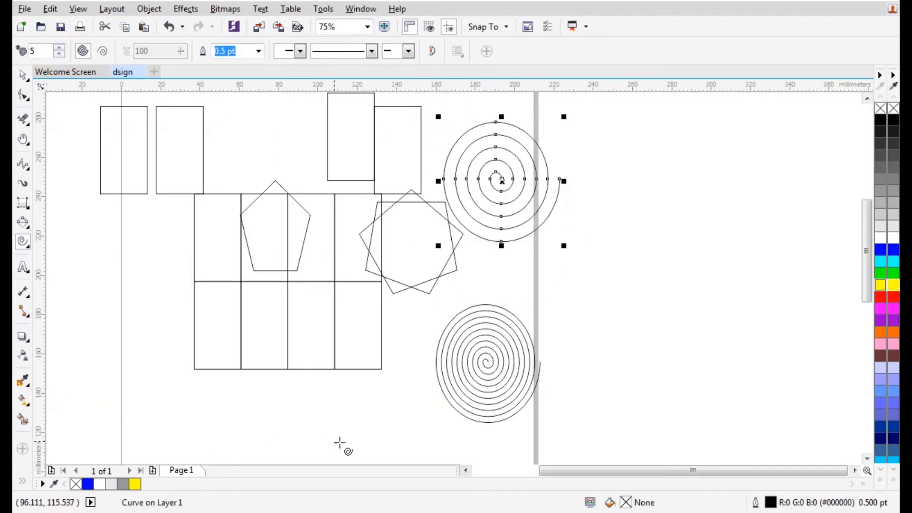
left_click(26, 244)
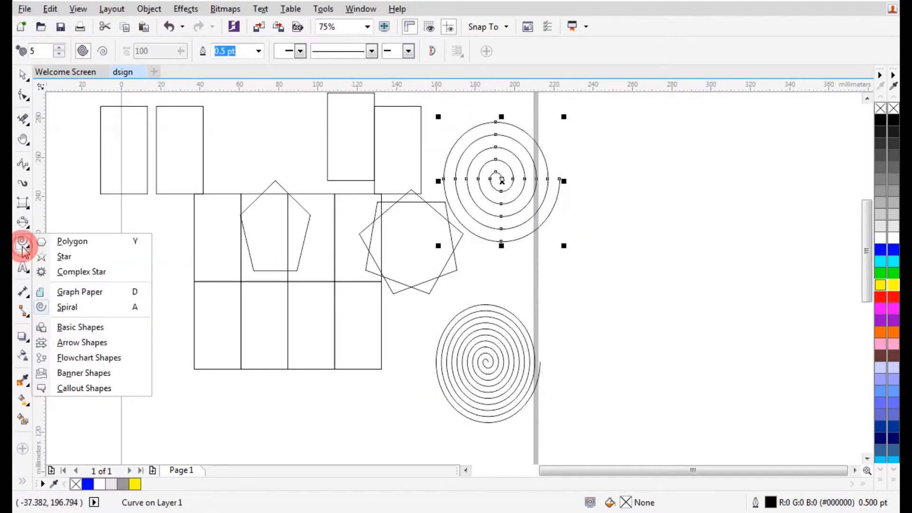
Draw a cylinder basic shape at the lower left of the grid and adjust its depth
left_click(74, 327)
left_click(371, 51)
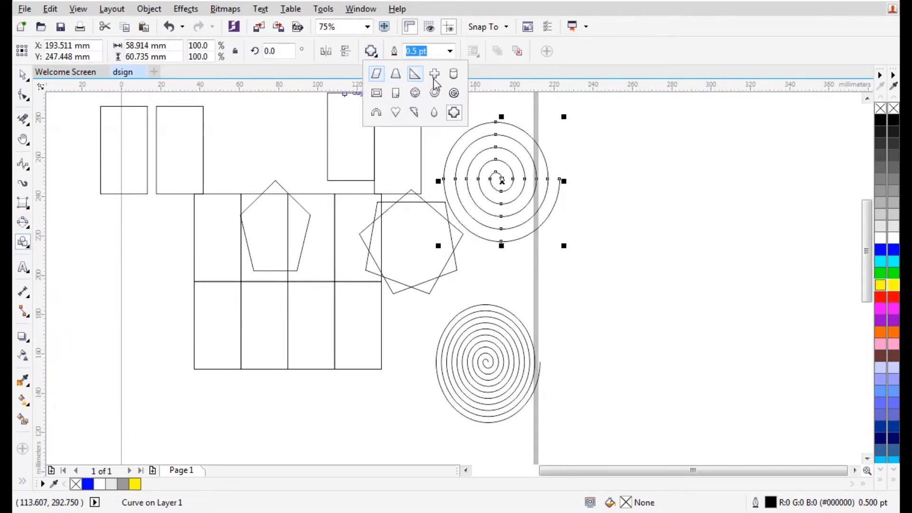
left_click(453, 73)
left_click_drag(147, 346, 243, 460)
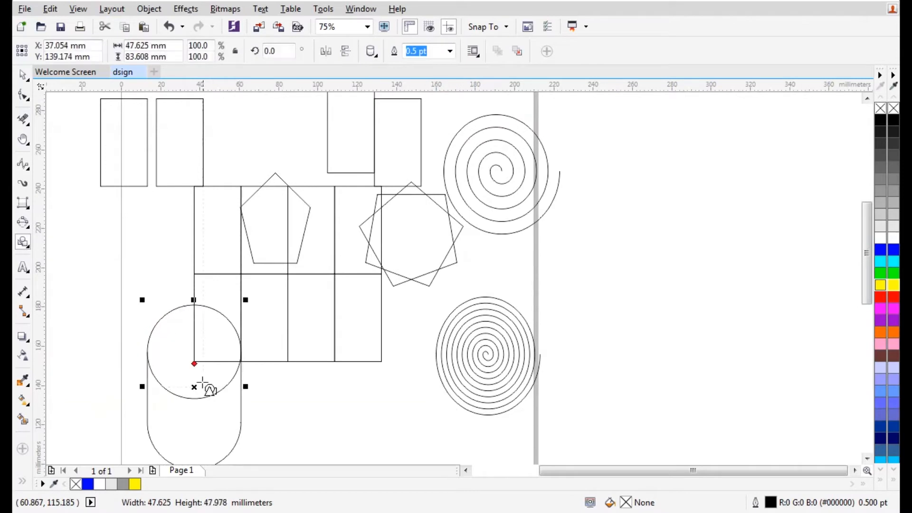
left_click_drag(194, 363, 200, 314)
left_click_drag(194, 340, 195, 416)
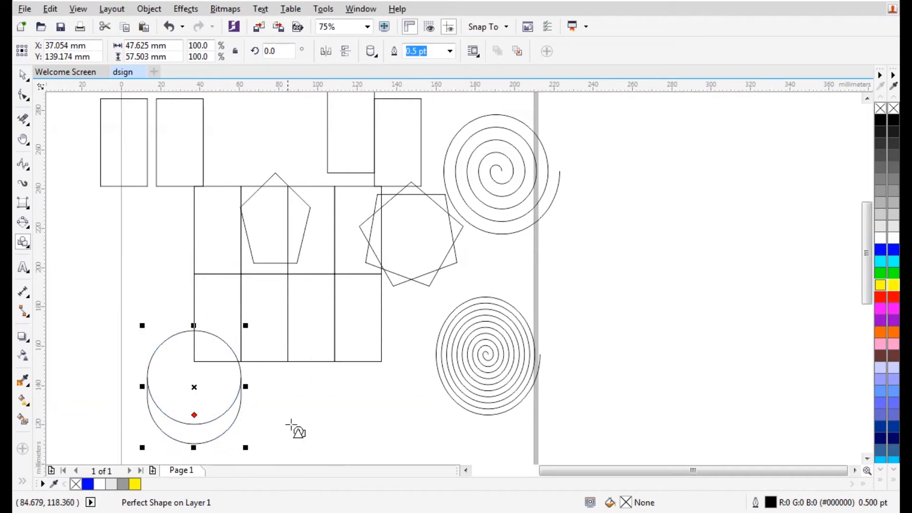
Fill the shape blue and convert it to curves
left_click(23, 79)
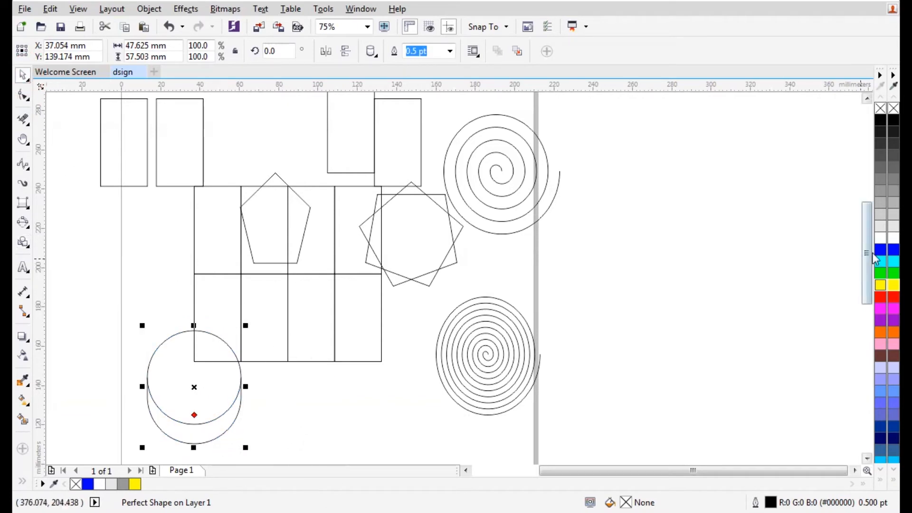
left_click(892, 251)
right_click(184, 407)
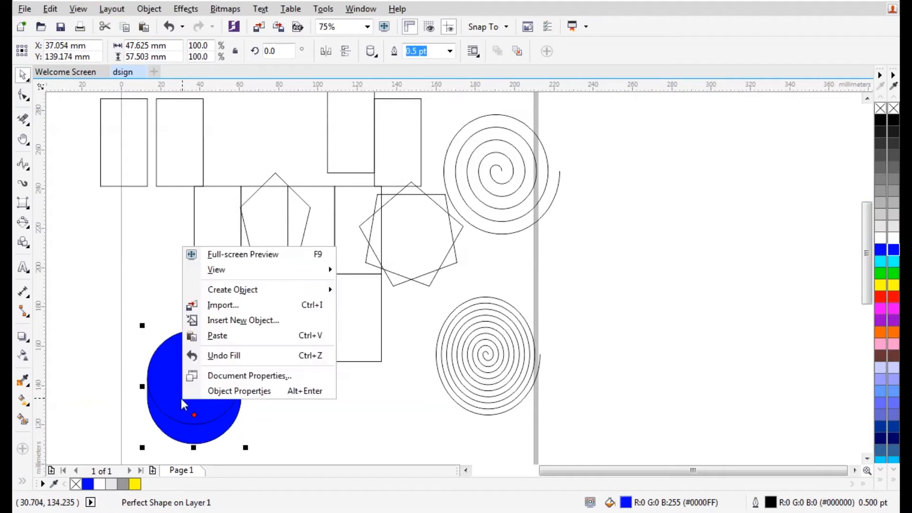
left_click(78, 308)
left_click(154, 369)
right_click(194, 381)
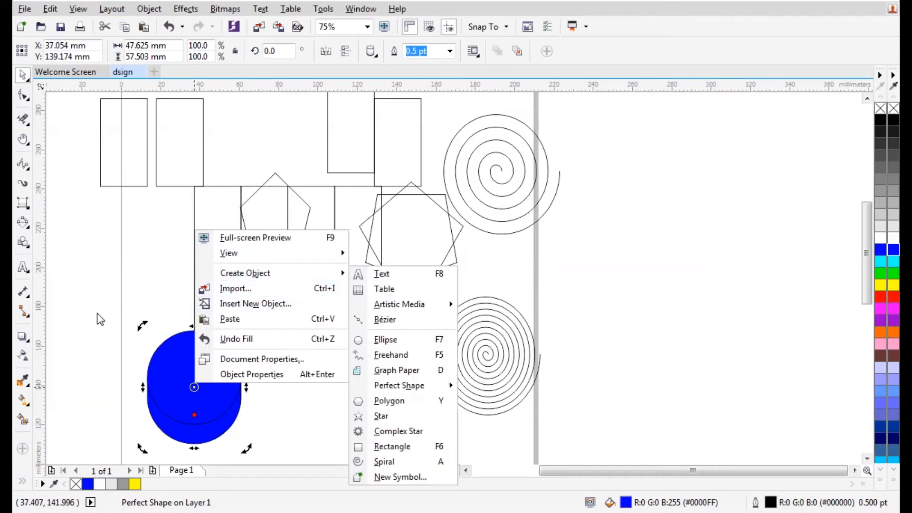
left_click(97, 313)
left_click(172, 372)
right_click(171, 371)
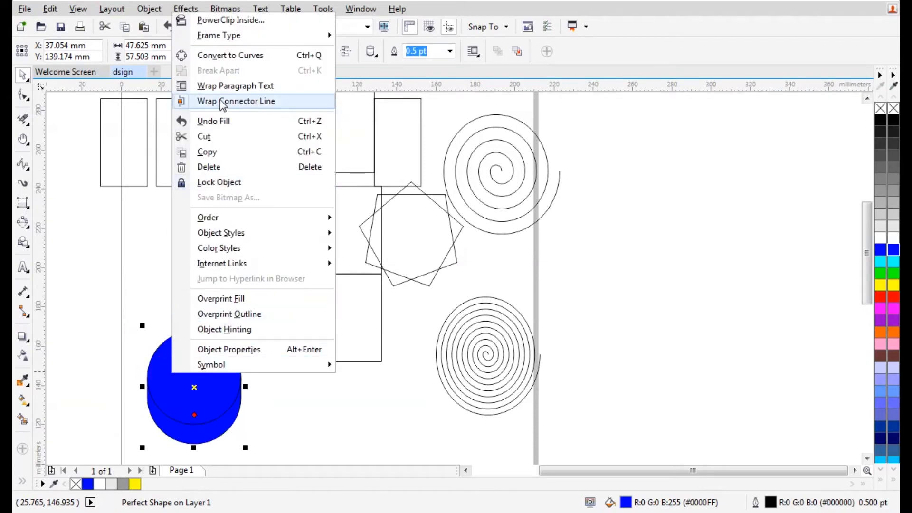
left_click(223, 56)
Break the circle's curve apart and move its lower arc away as a separate piece
left_click(111, 322)
left_click(187, 376)
right_click(185, 375)
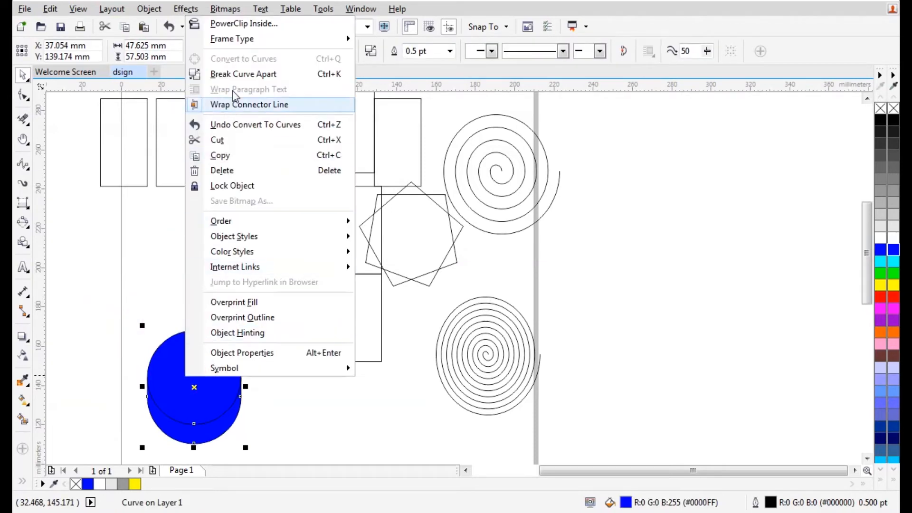
left_click(236, 73)
left_click(277, 395)
left_click_drag(194, 384, 106, 383)
left_click_drag(305, 415, 204, 412)
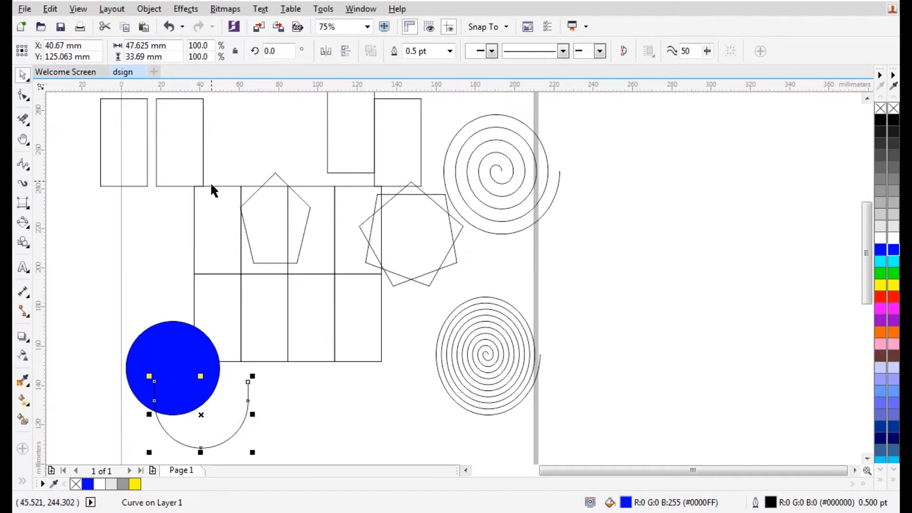
left_click(27, 240)
left_click(24, 269)
left_click(25, 244)
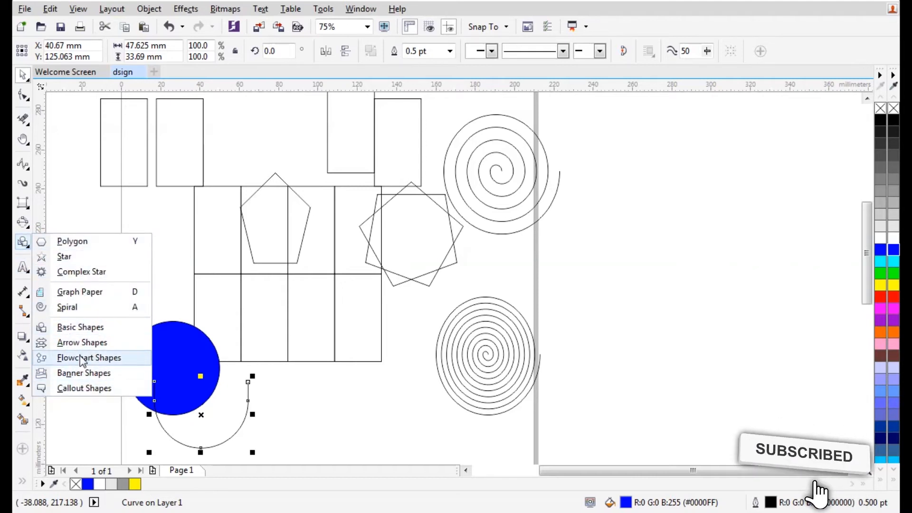
Draw a thought-bubble callout over the table's right side, its tail pulled up toward the pentagon
left_click(84, 388)
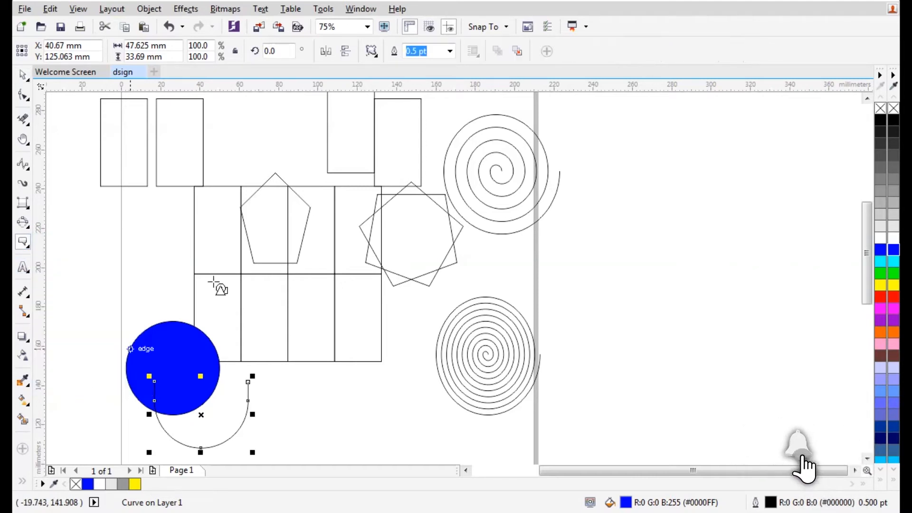
left_click(373, 51)
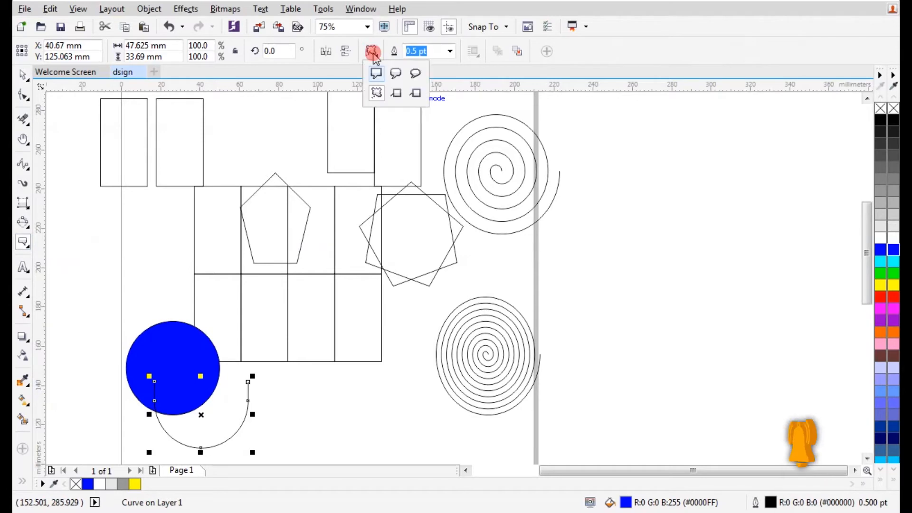
left_click(376, 94)
left_click_drag(312, 425, 456, 219)
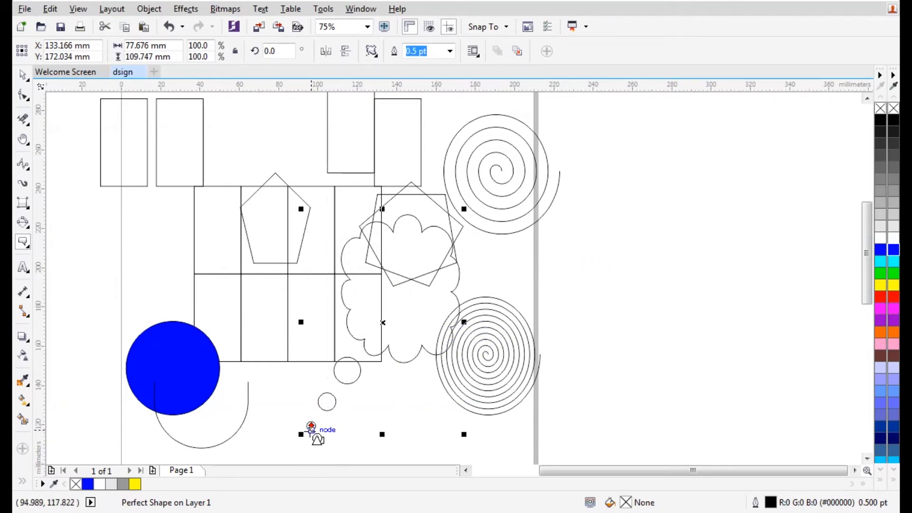
left_click_drag(311, 427, 289, 175)
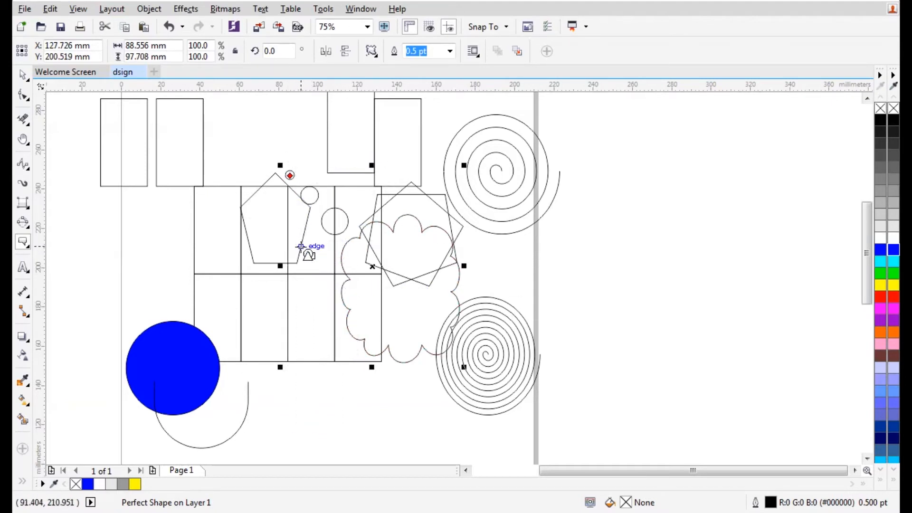
Marquee-select every drawing on the page
scroll(365, 258, "down", 2)
left_click(20, 73)
mouse_move(171, 141)
left_mouse_down()
mouse_move(379, 393)
mouse_move(515, 404)
left_mouse_up()
Delete all drawings and add the artistic text line 'fDF Dgdfgfg' near the page top
key("Delete")
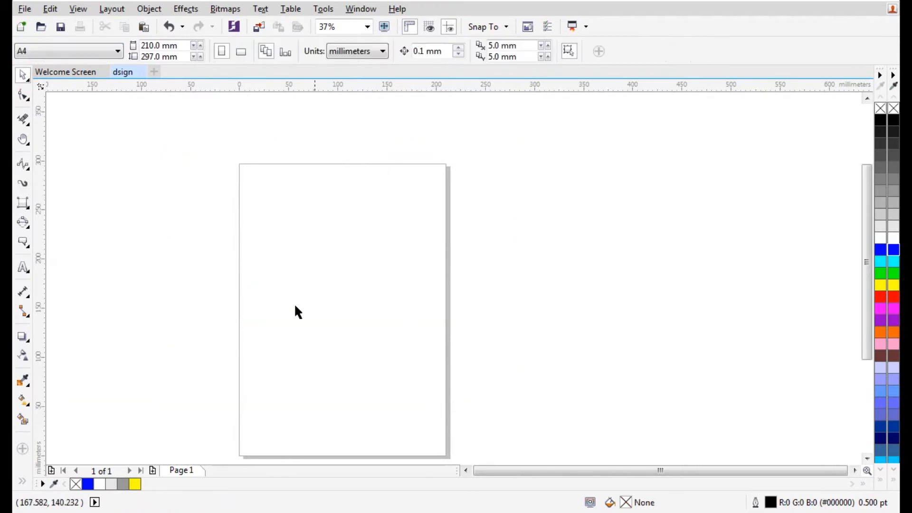
left_click(26, 271)
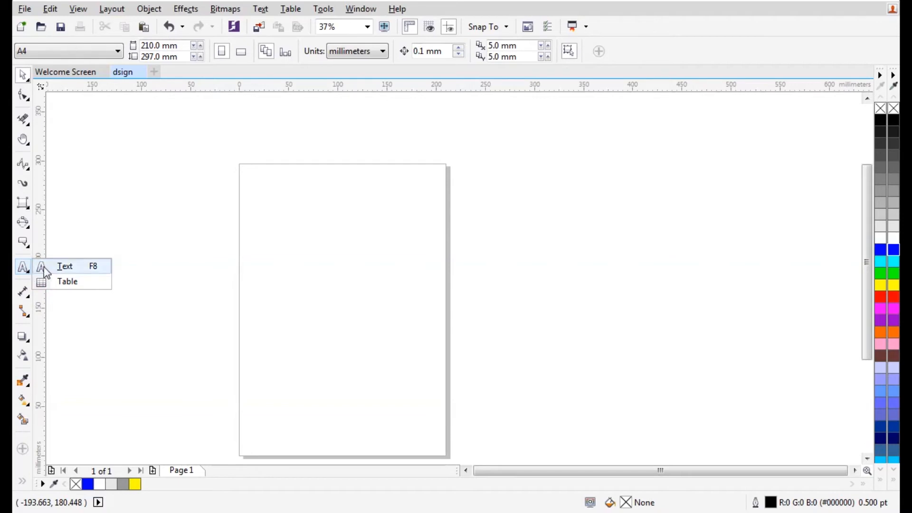
left_click(44, 266)
left_click(286, 233)
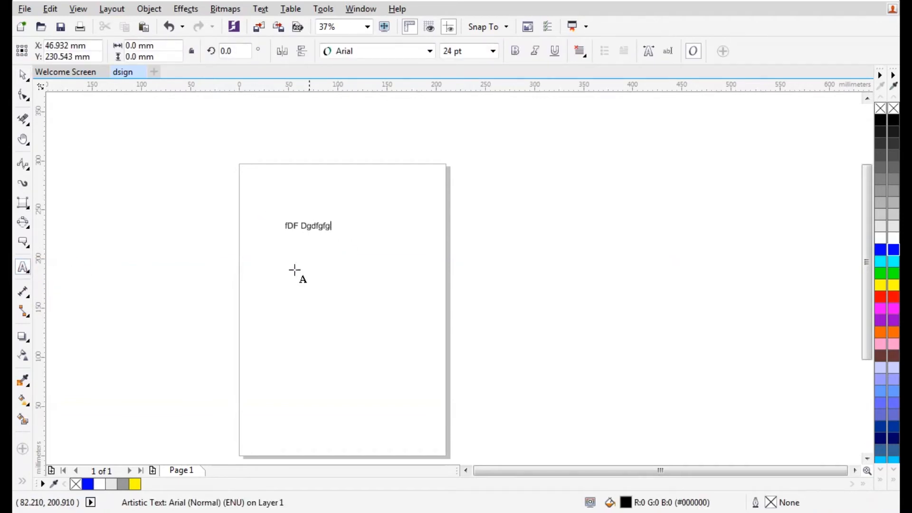
key("Escape")
left_click(25, 270)
left_click(43, 282)
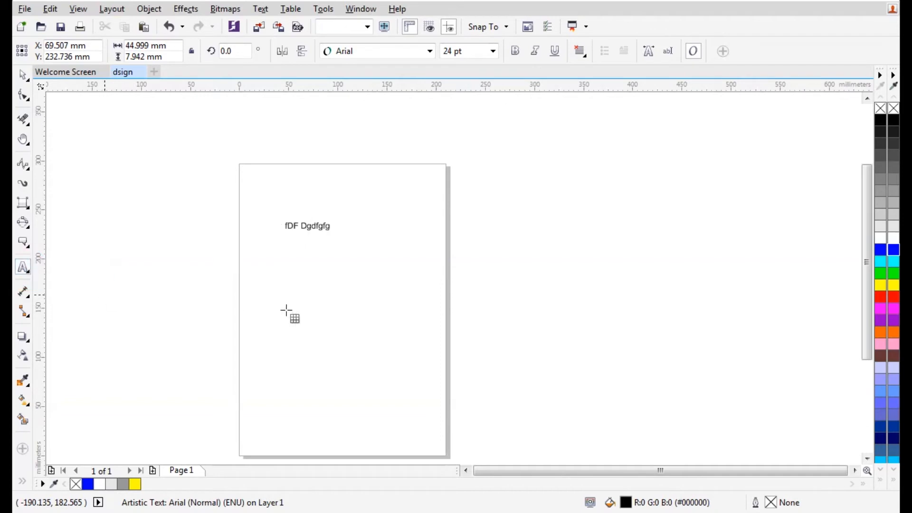
Draw a 4-column, 3-row table below the text and enter sample text such as 'xcgh' in the top cells
left_click_drag(269, 257, 407, 412)
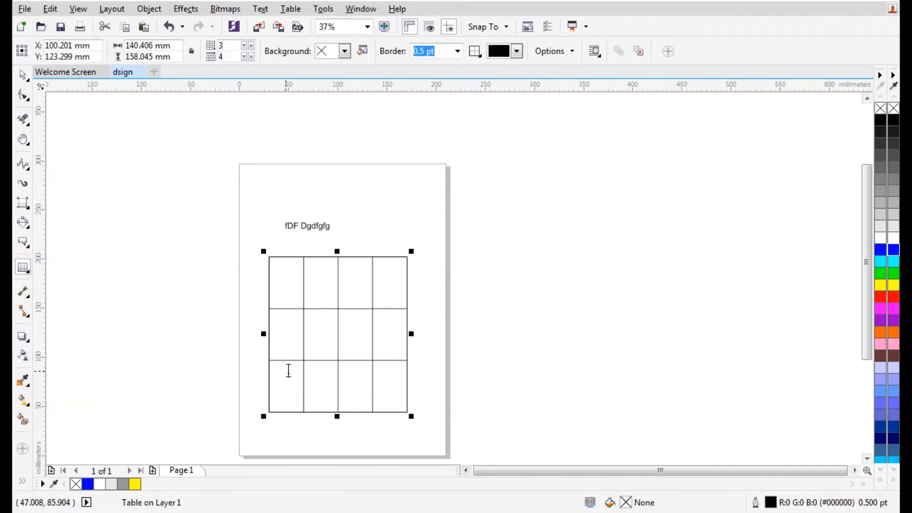
scroll(287, 371, "up", 1)
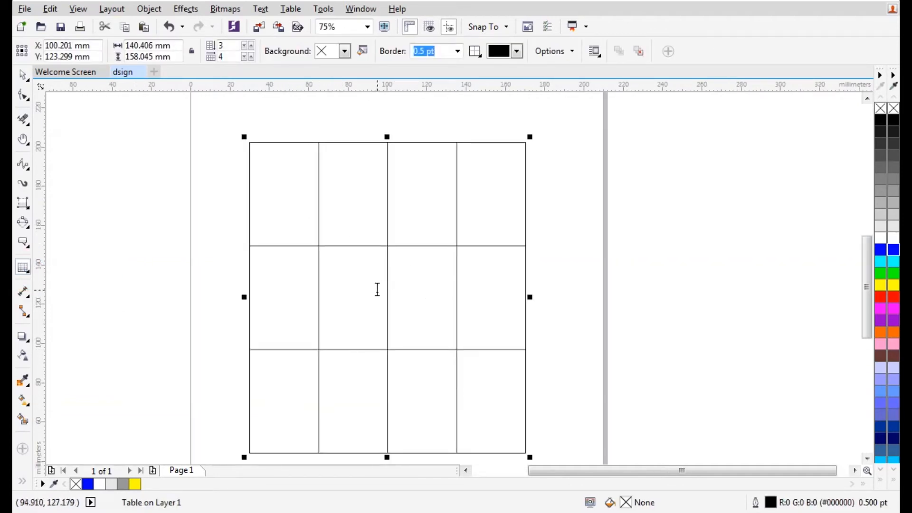
left_click(279, 197)
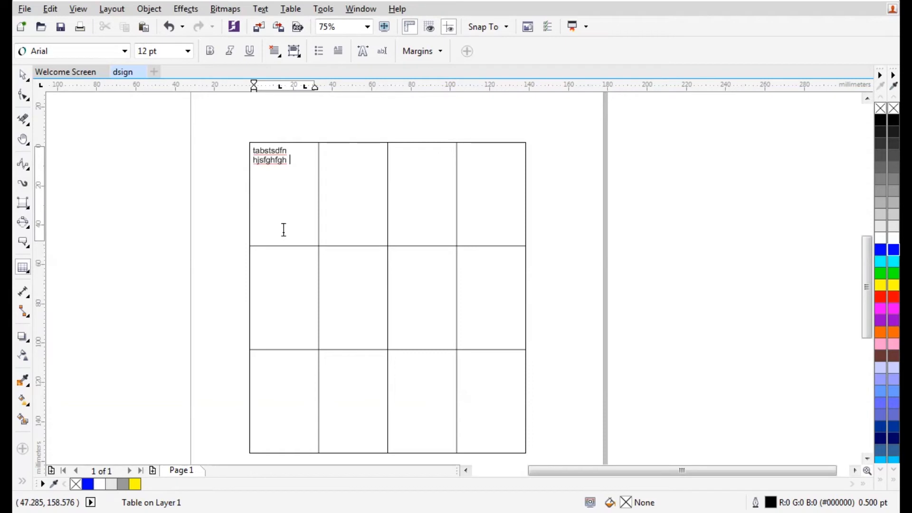
left_click(368, 189)
type("xcghdfh  fgnx")
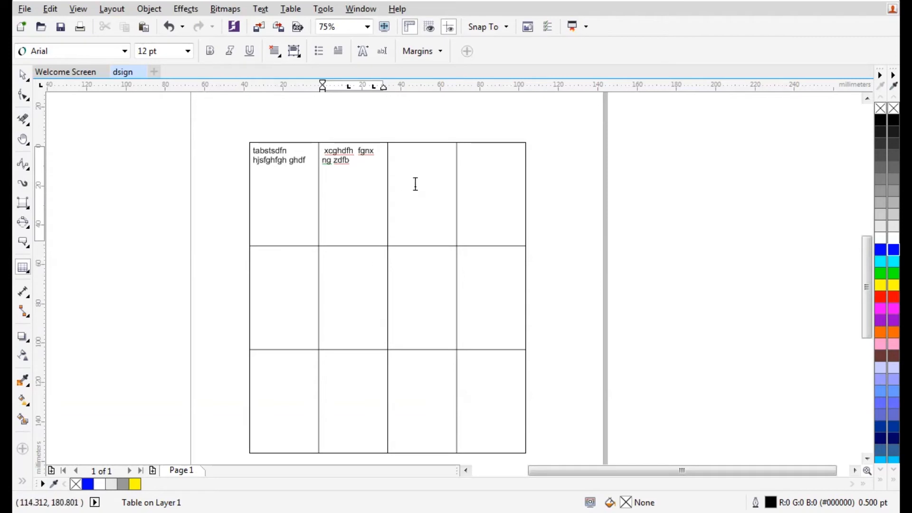
key("Escape")
Centre the first cell's text vertically
left_click(286, 166)
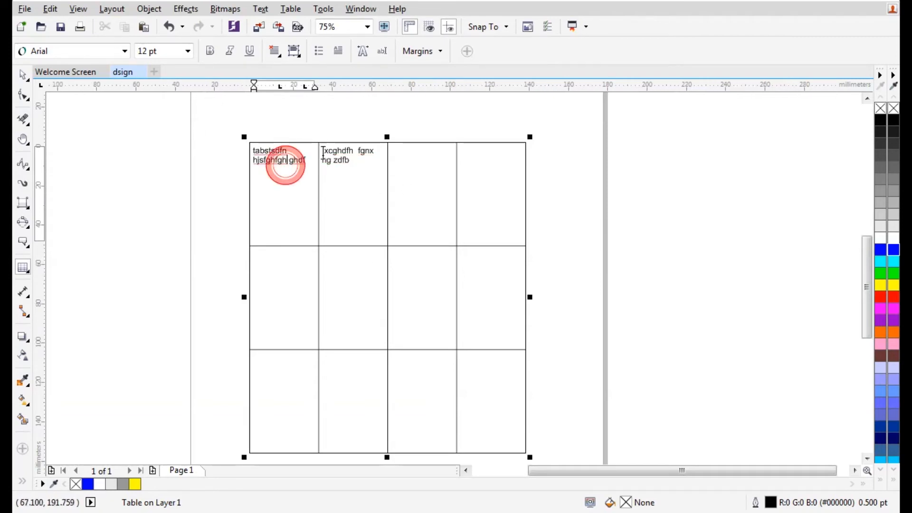
left_click(294, 50)
left_click(312, 84)
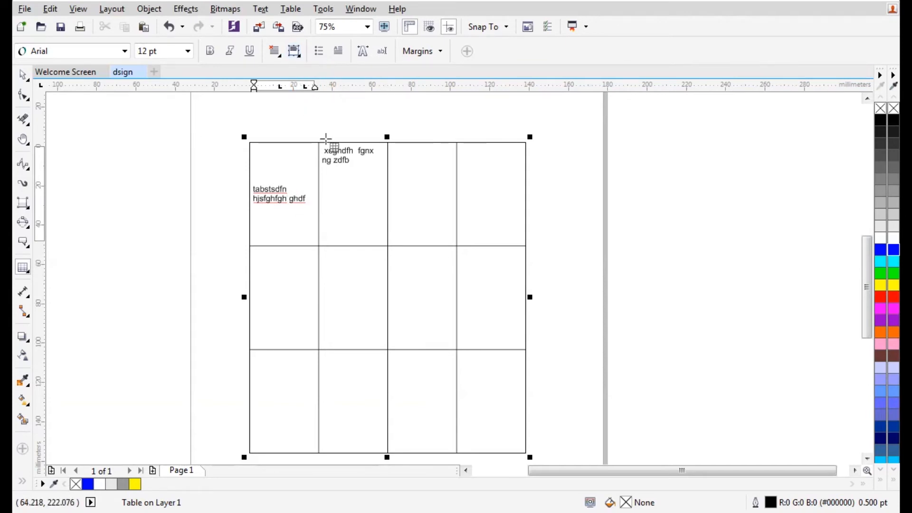
Align the second cell's text to the bottom
left_click(340, 184)
left_click(294, 51)
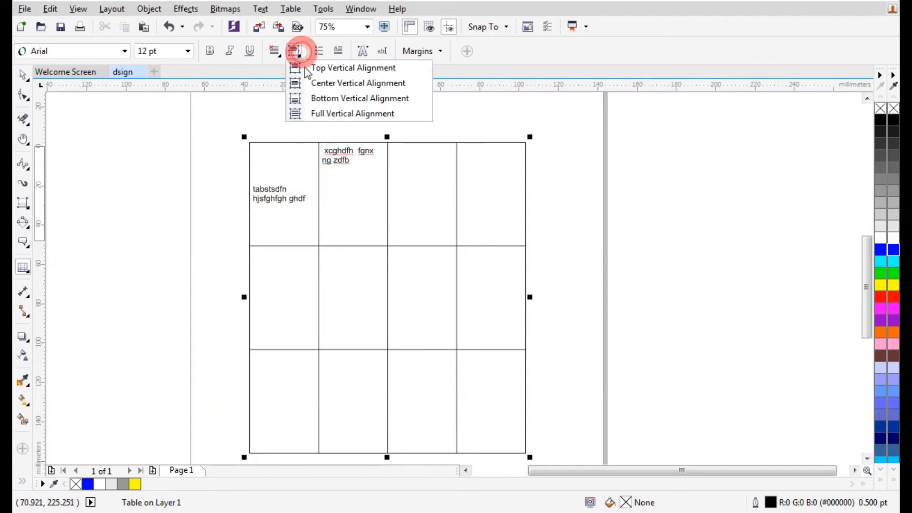
left_click(332, 116)
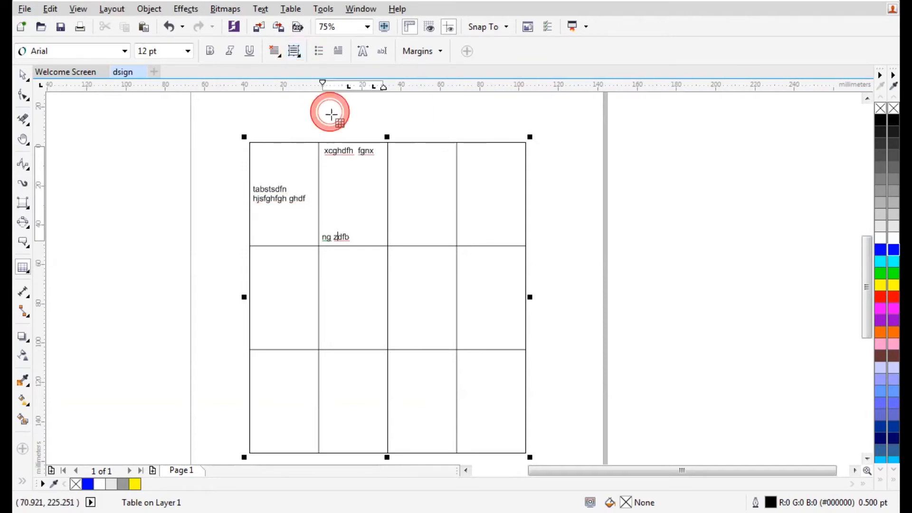
left_click(294, 53)
left_click(335, 96)
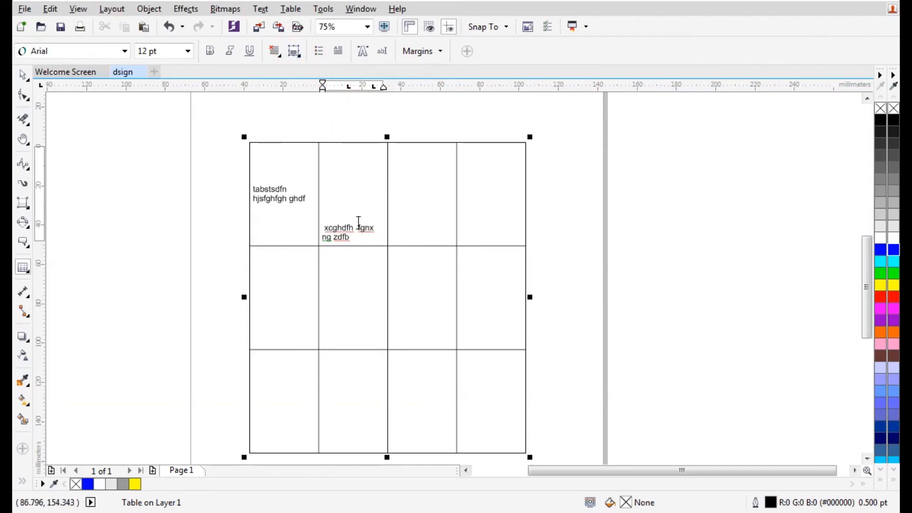
Set the table cell margins to 7.0 mm
left_click(440, 51)
left_click(459, 89)
left_click(459, 90)
left_click(459, 84)
left_click(459, 85)
left_click(459, 84)
left_click(460, 85)
left_click(460, 85)
left_click(459, 85)
left_click(460, 85)
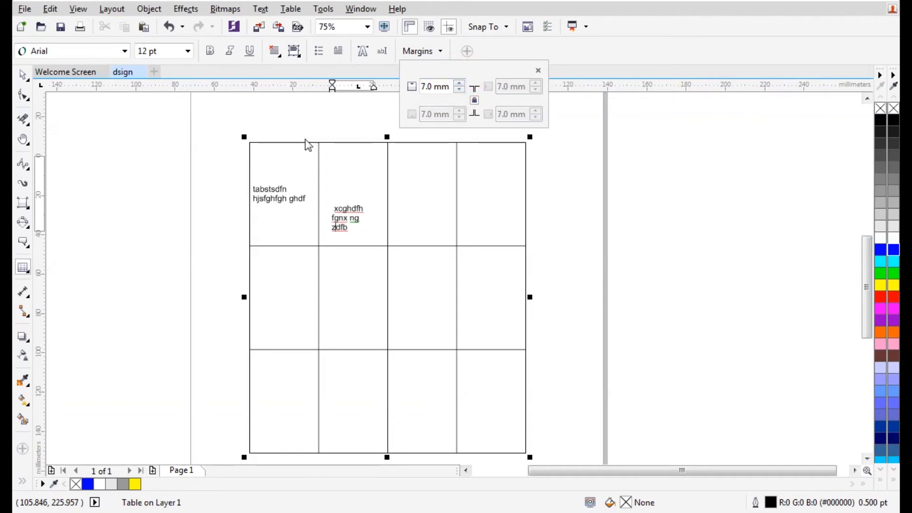
left_click(264, 199)
Give the first cell's text a drop cap, then select the text and table
left_click(291, 187)
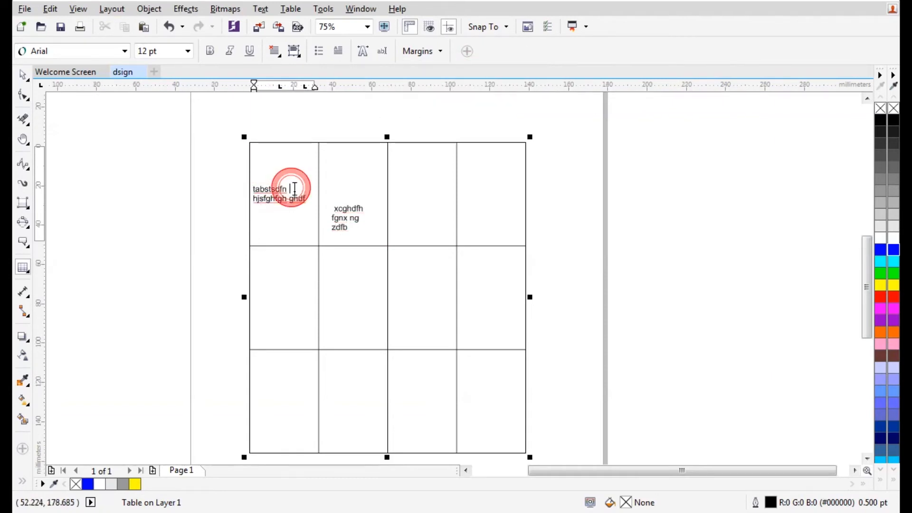
left_click(340, 51)
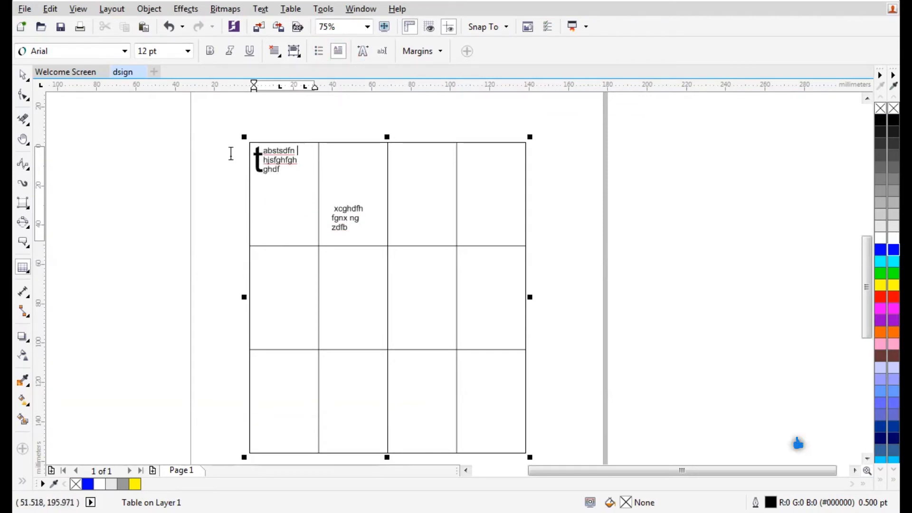
left_click(22, 75)
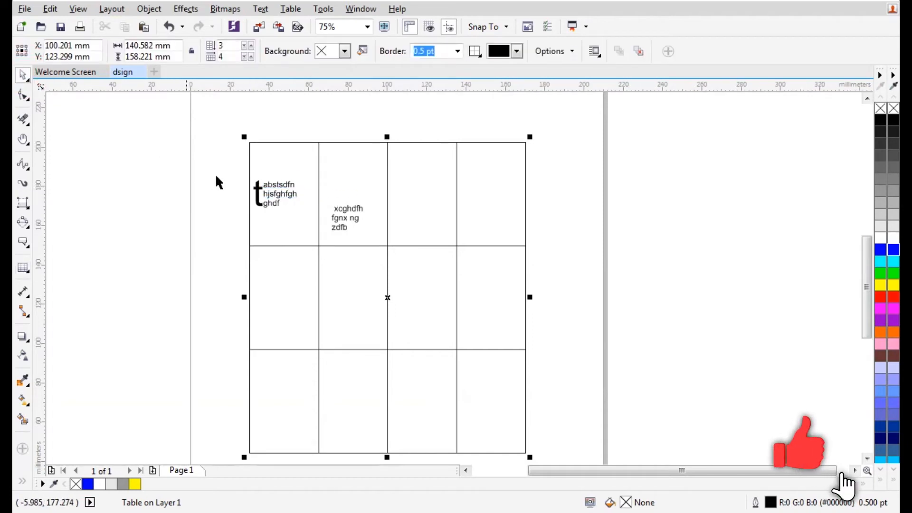
scroll(272, 129, "down", 2)
left_click_drag(241, 98, 435, 321)
Delete the text and table, then draw a roughly 64 × 62 mm rectangle on the upper page
key("Delete")
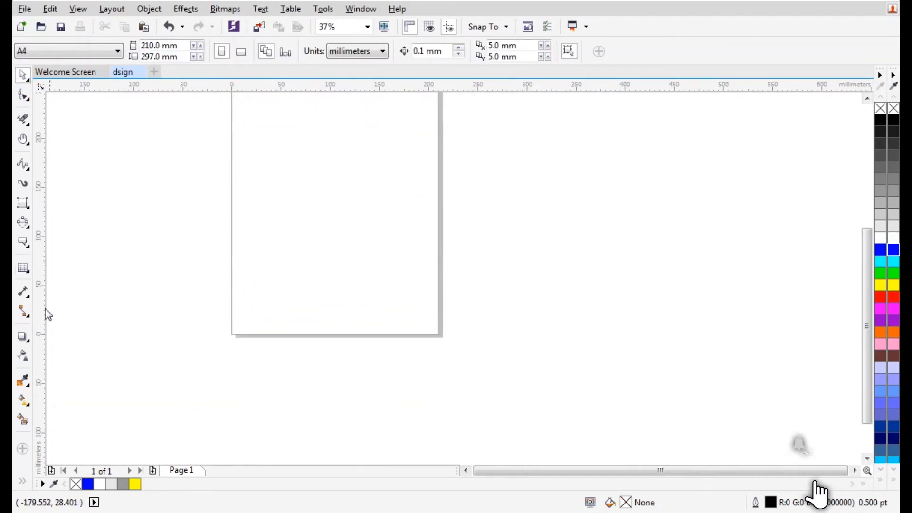
left_click(22, 292)
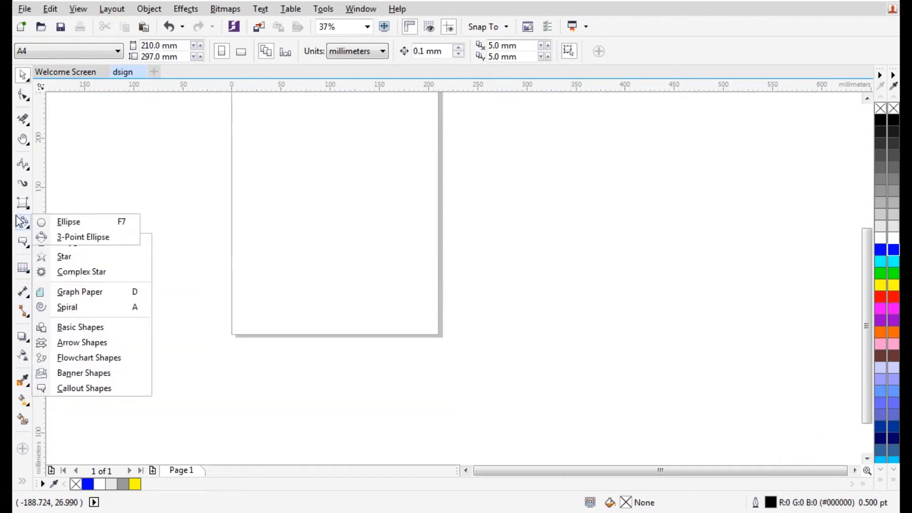
left_click(22, 292)
left_click(23, 203)
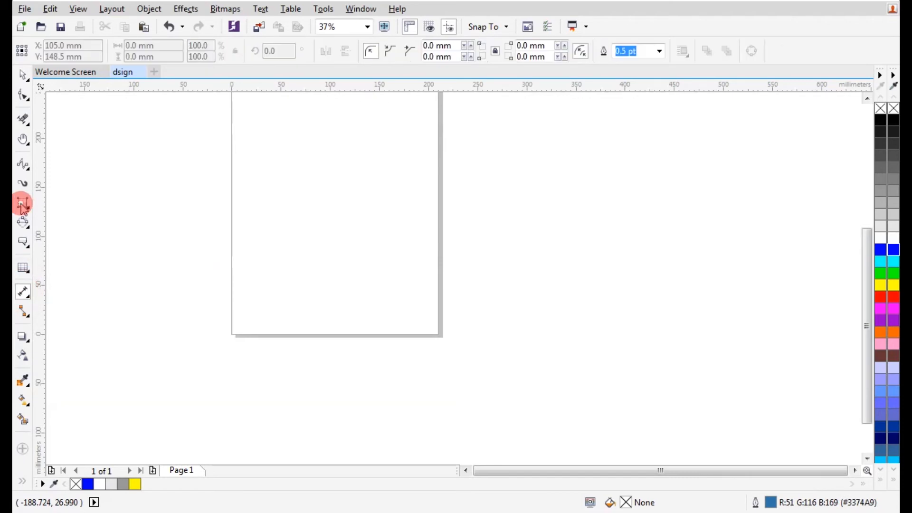
left_click(24, 203)
left_click(43, 202)
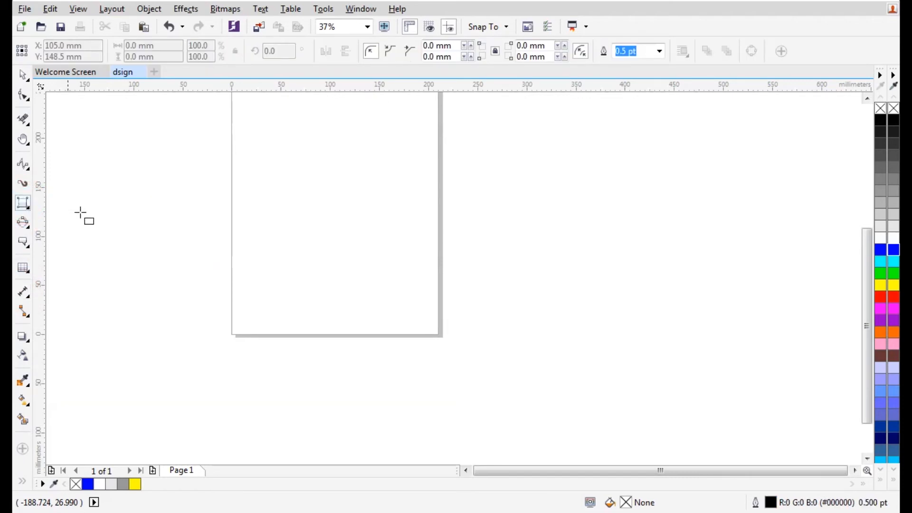
scroll(377, 269, "down", 2)
scroll(315, 179, "up", 4)
left_click_drag(326, 166, 453, 290)
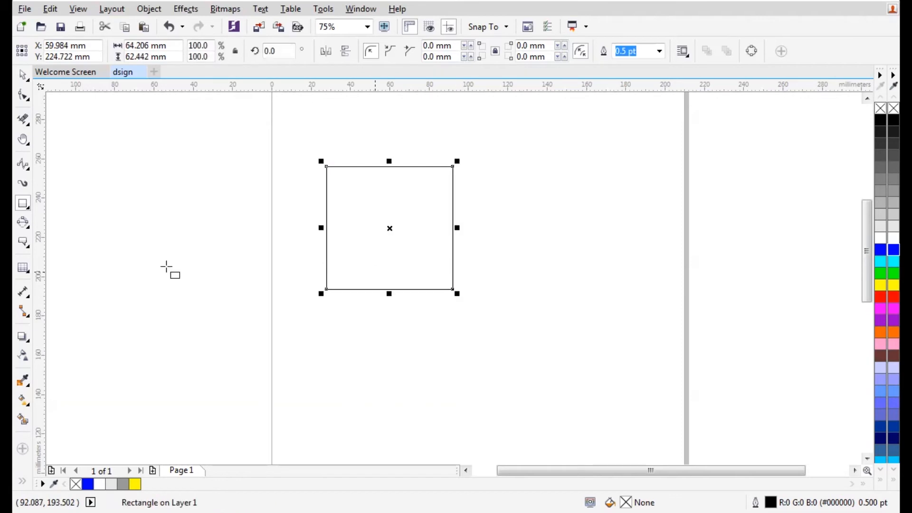
Draw a roughly circular ellipse just right of the rectangle
left_click(25, 204)
left_click(25, 223)
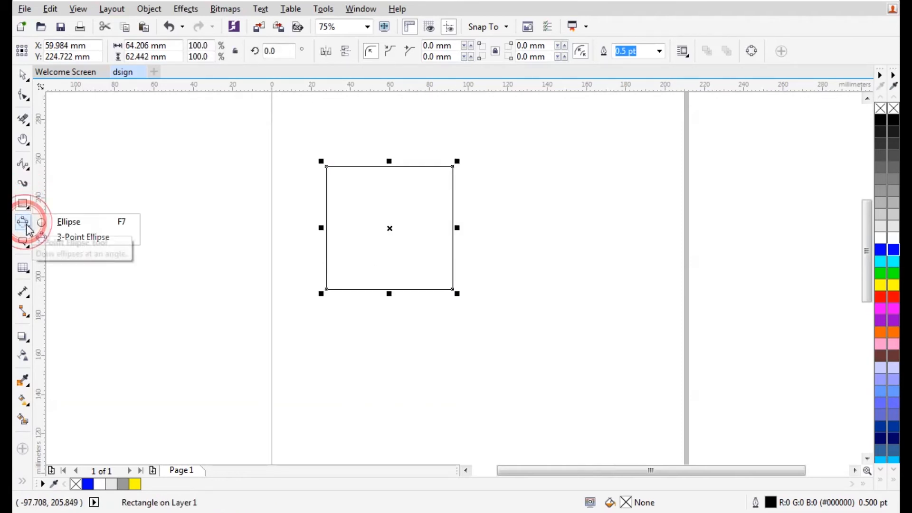
left_click(43, 221)
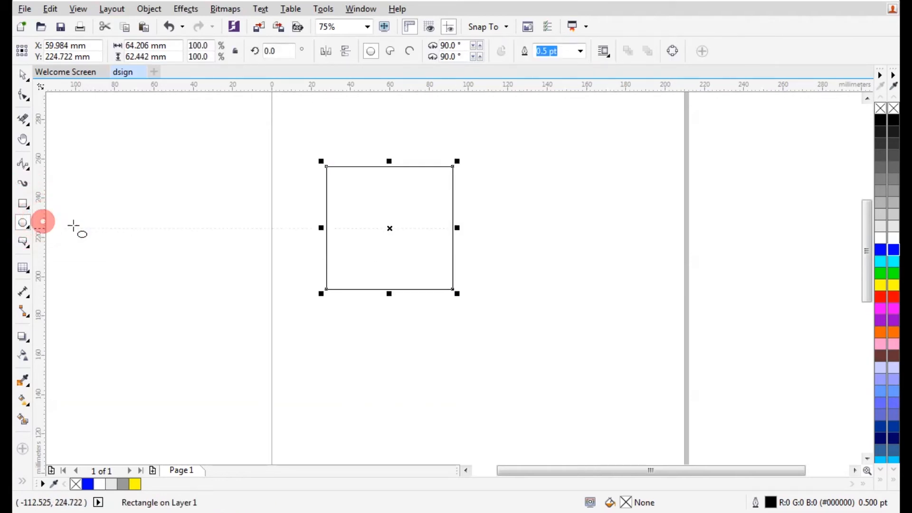
left_click_drag(500, 172, 616, 297)
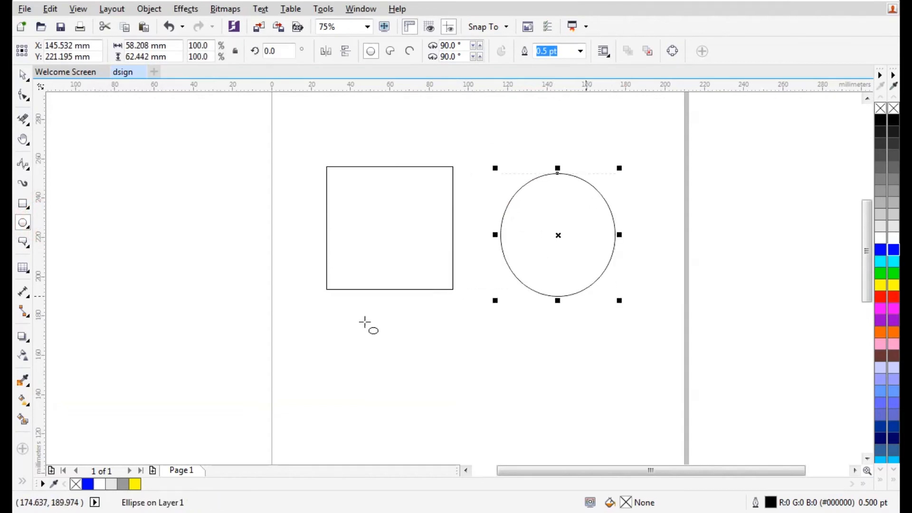
Add a 64.21 mm parallel dimension across the rectangle's width, placed below it
left_click(22, 293)
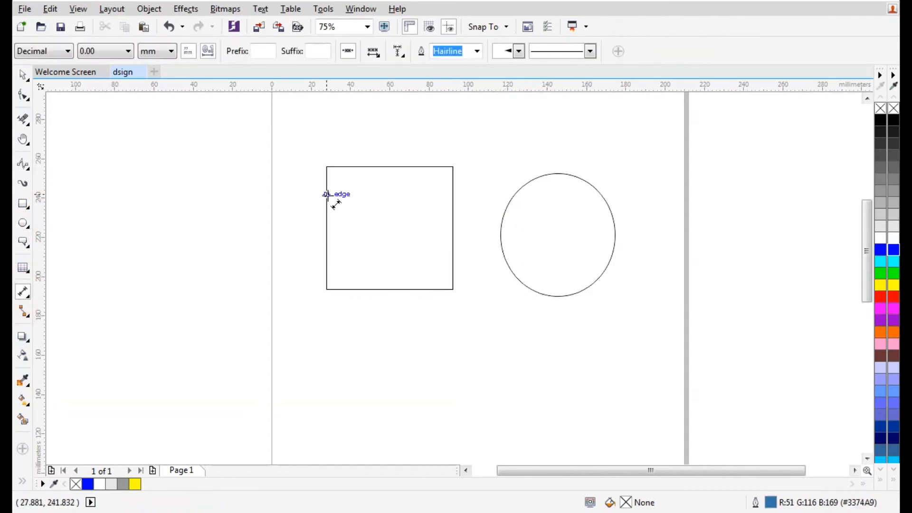
left_click_drag(327, 195, 453, 196)
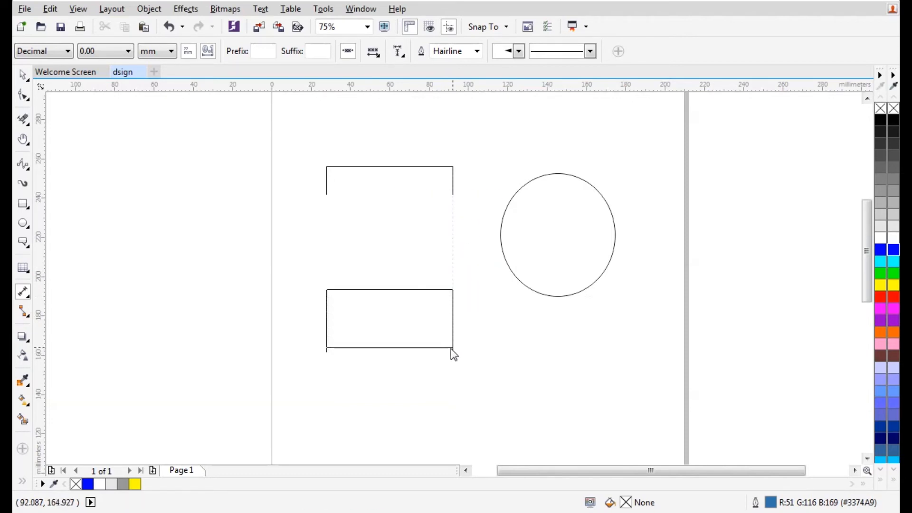
left_click(454, 368)
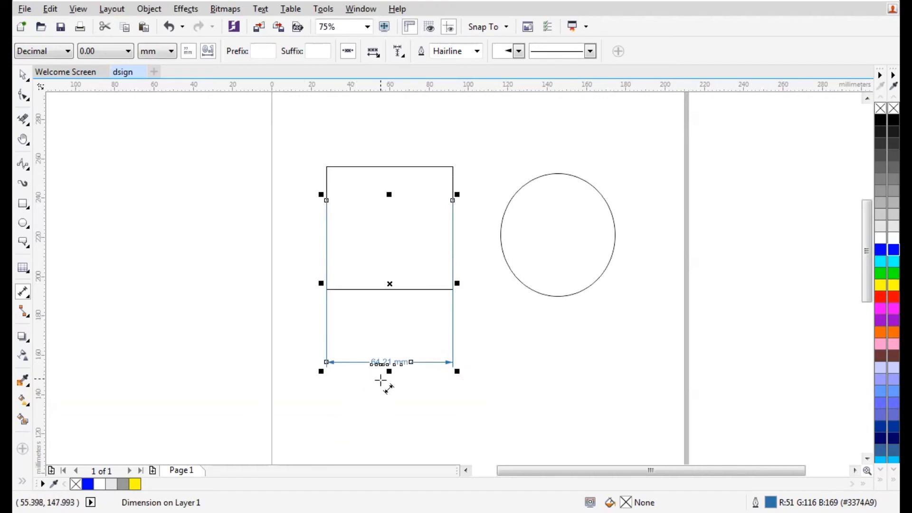
scroll(380, 380, "up", 2)
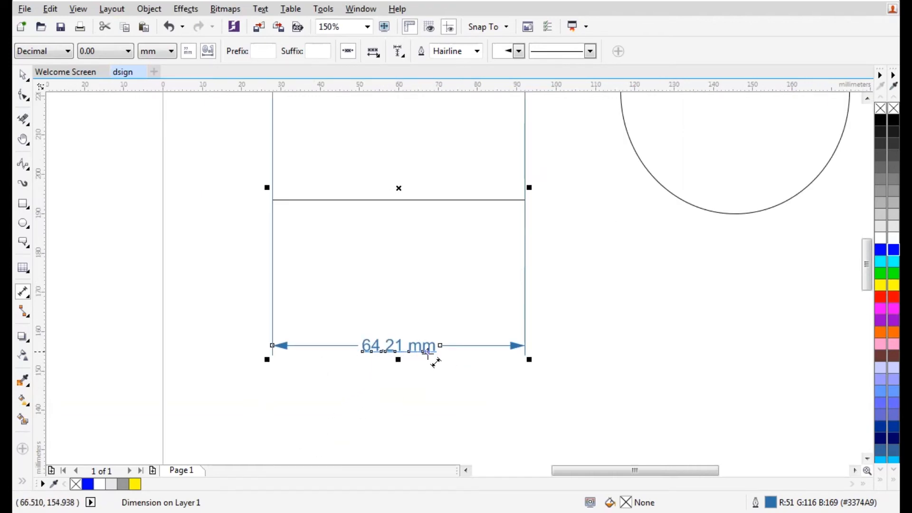
left_click(24, 75)
left_click(358, 135)
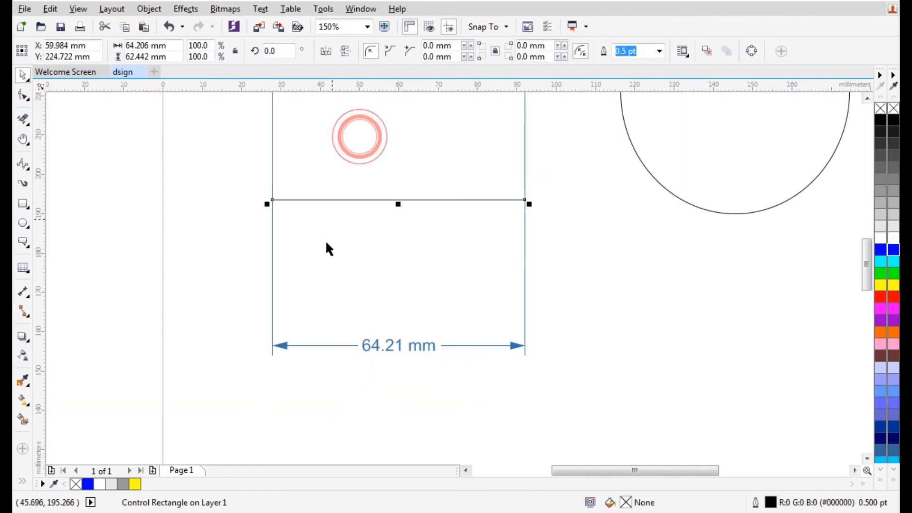
scroll(327, 228, "down", 2)
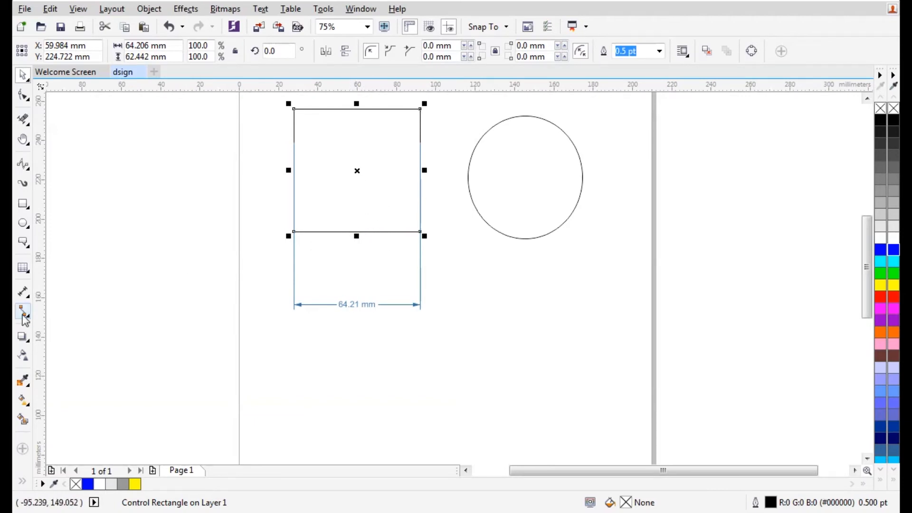
Add horizontal dimensions: 57.84 mm under the circle and a 79.90 mm span to its right
left_click(23, 291)
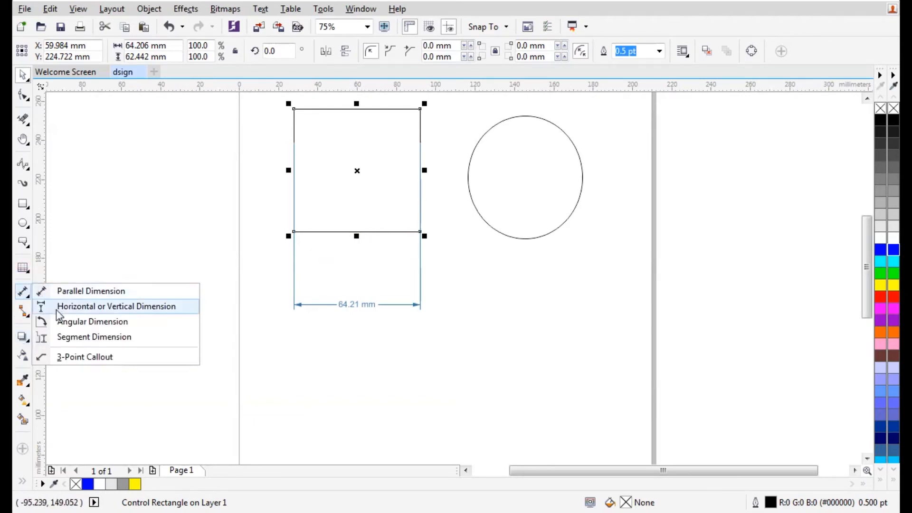
left_click(56, 307)
left_click_drag(477, 179, 588, 175)
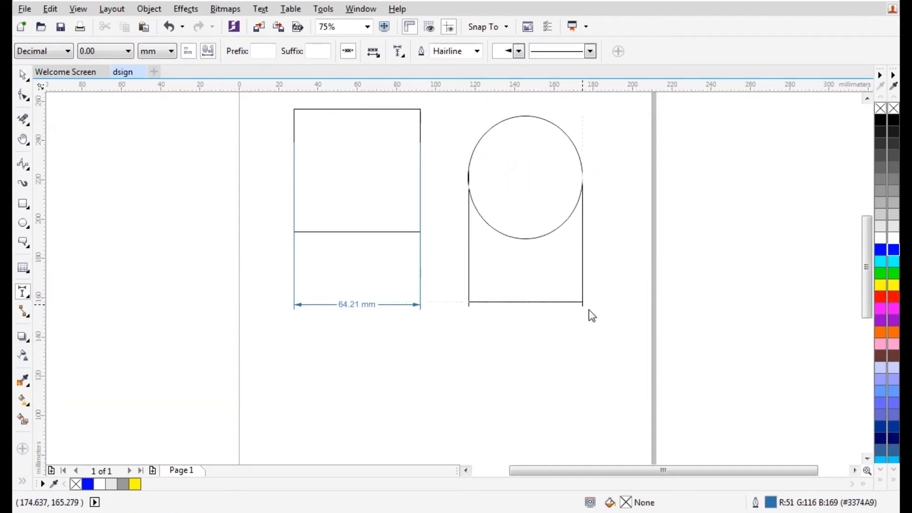
left_click(588, 347)
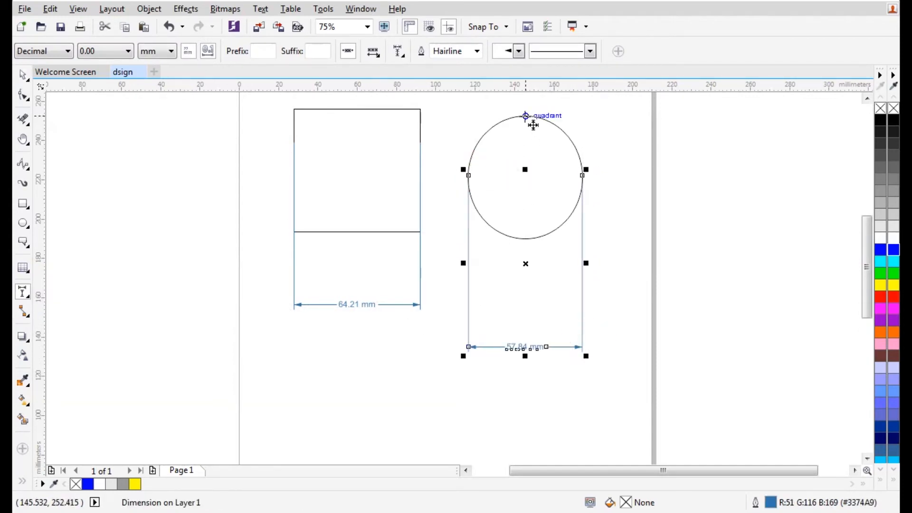
left_click_drag(525, 116, 535, 240)
left_click_drag(678, 234, 682, 246)
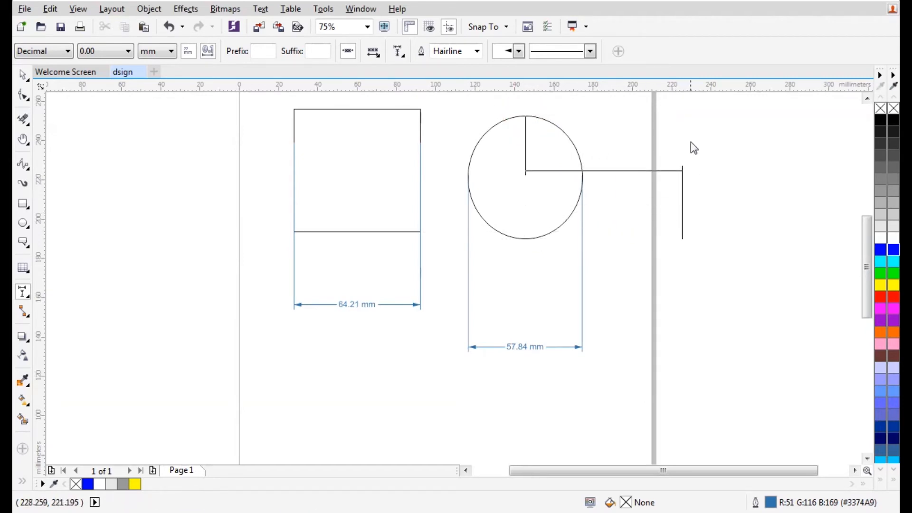
left_click(692, 116)
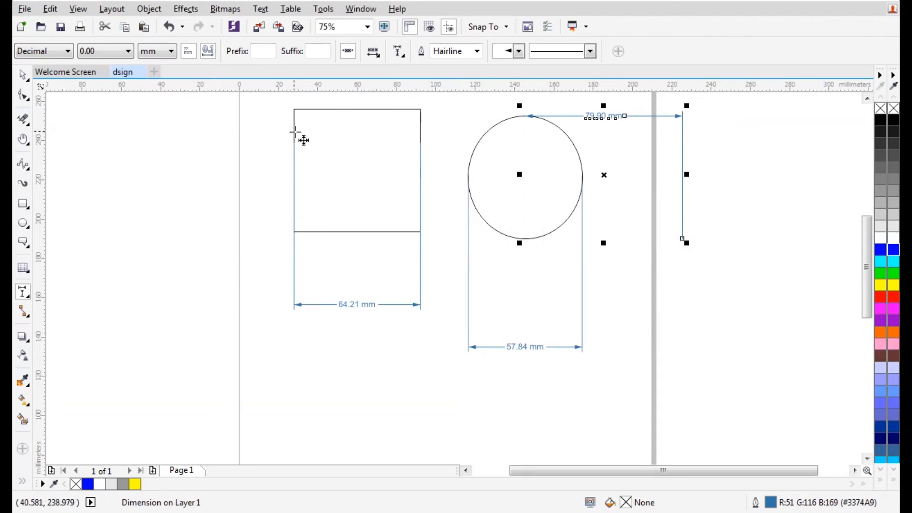
Add a 62.44 mm vertical dimension along the rectangle's height
left_click(294, 110)
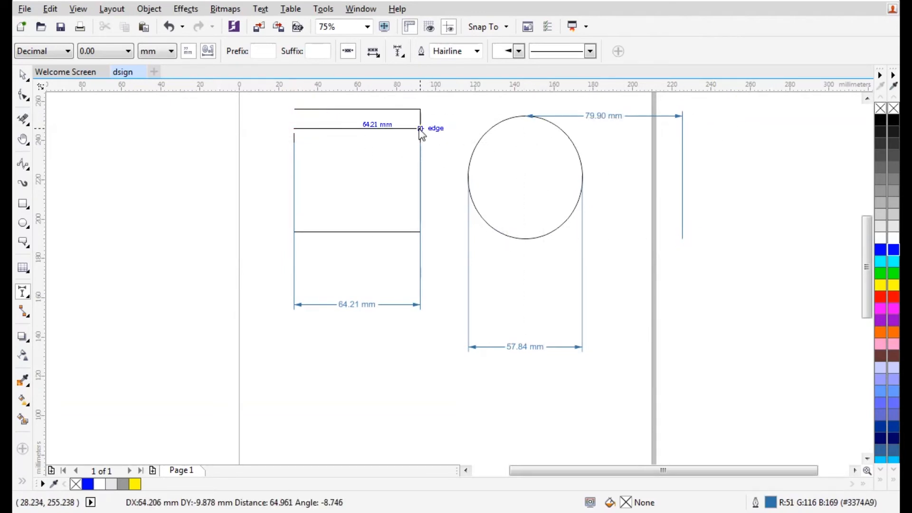
left_click_drag(420, 128, 294, 232)
left_click(294, 231)
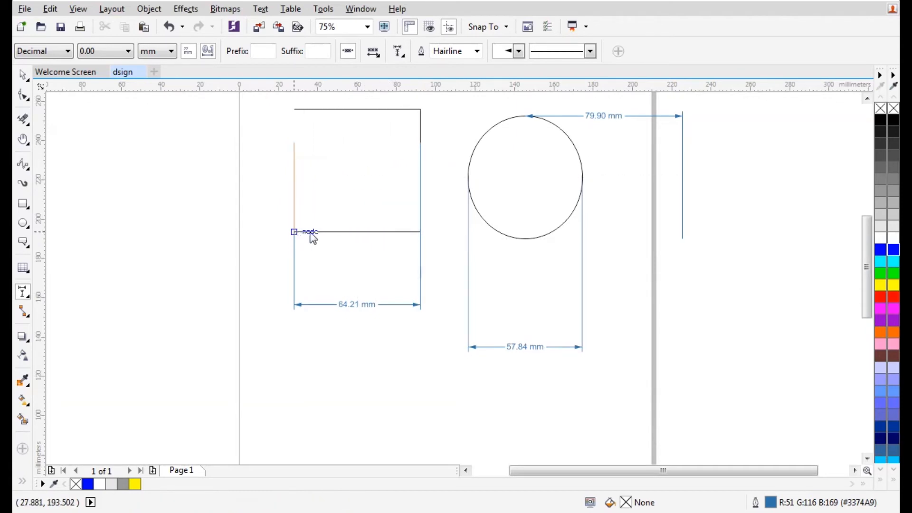
left_click(421, 250)
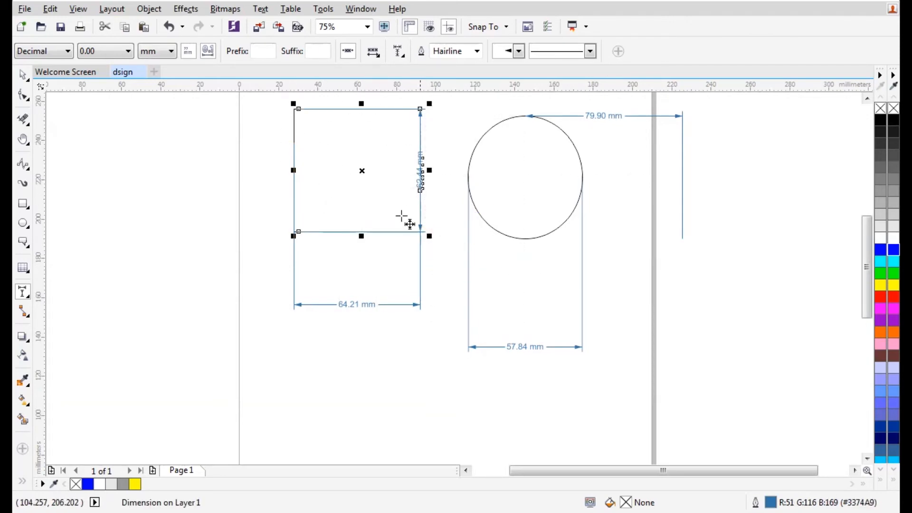
left_click(27, 299)
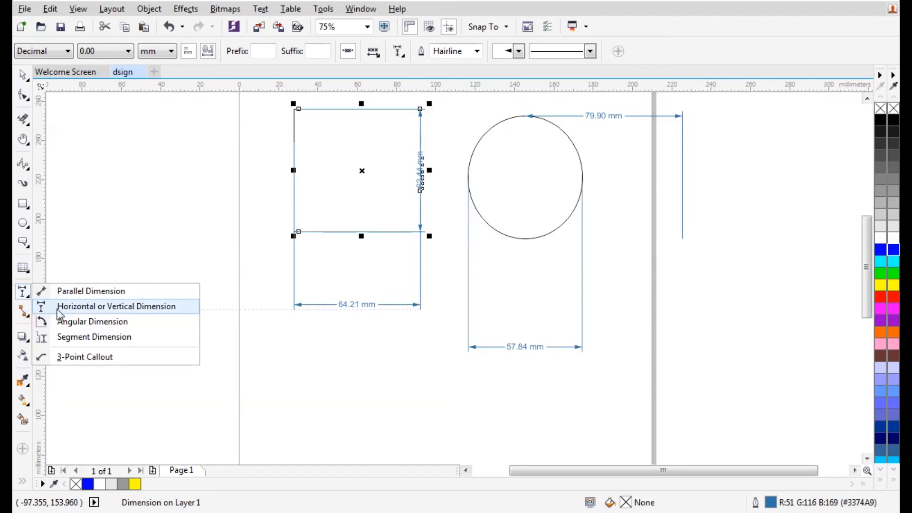
Measure a 43.63° angle between two legs inside the circle with Angular Dimension
left_click(55, 320)
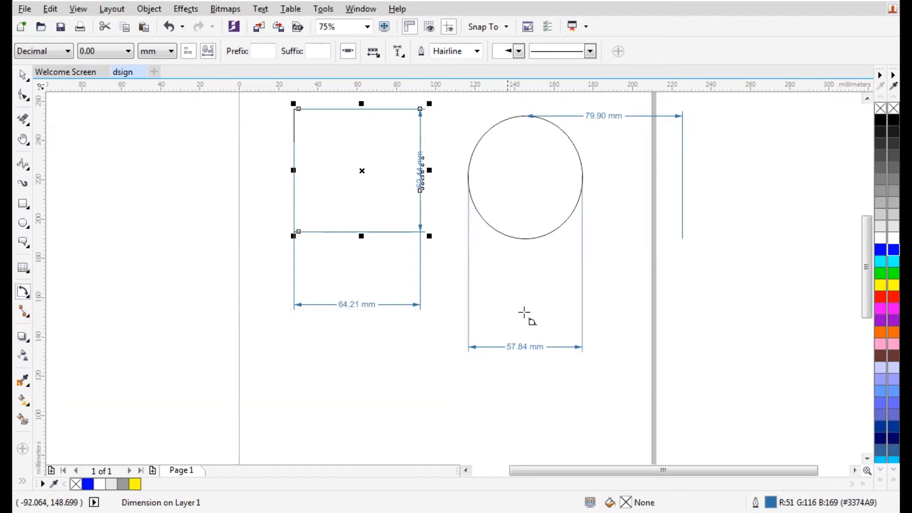
left_click(478, 145)
left_click(577, 201)
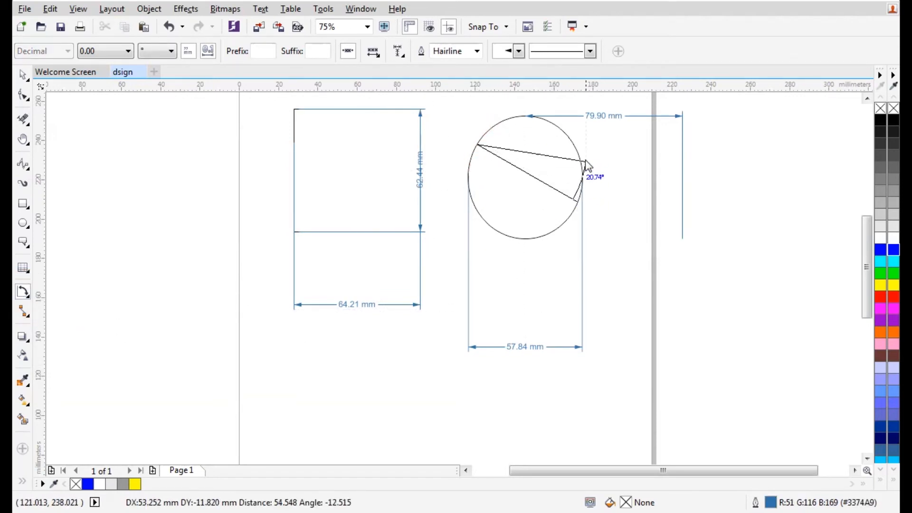
left_click(556, 125)
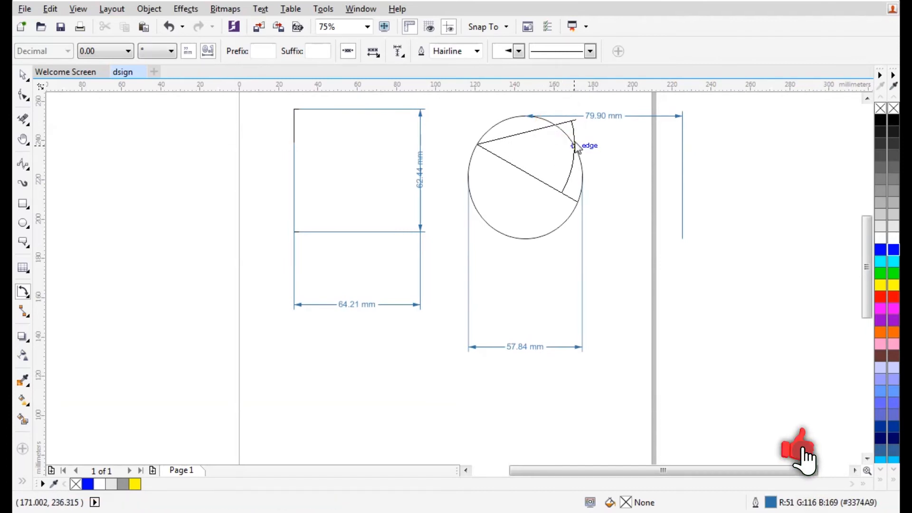
left_click(575, 123)
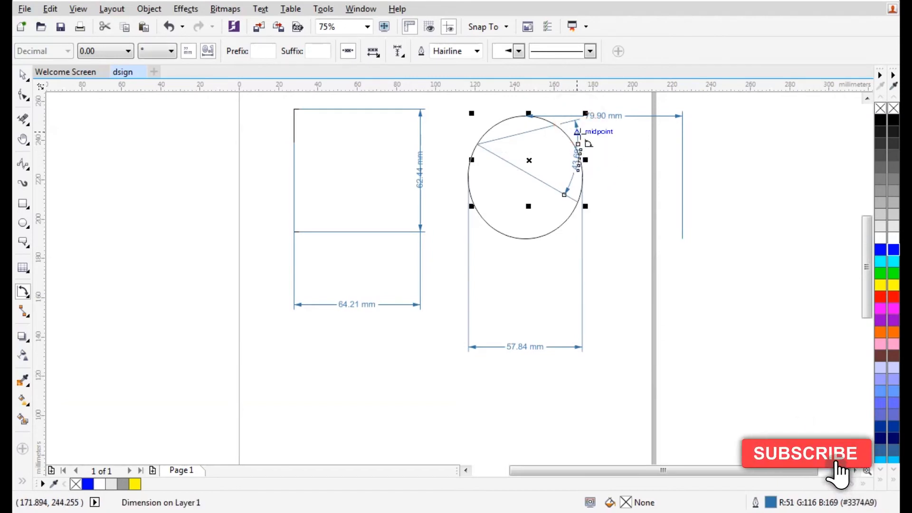
left_click(578, 159)
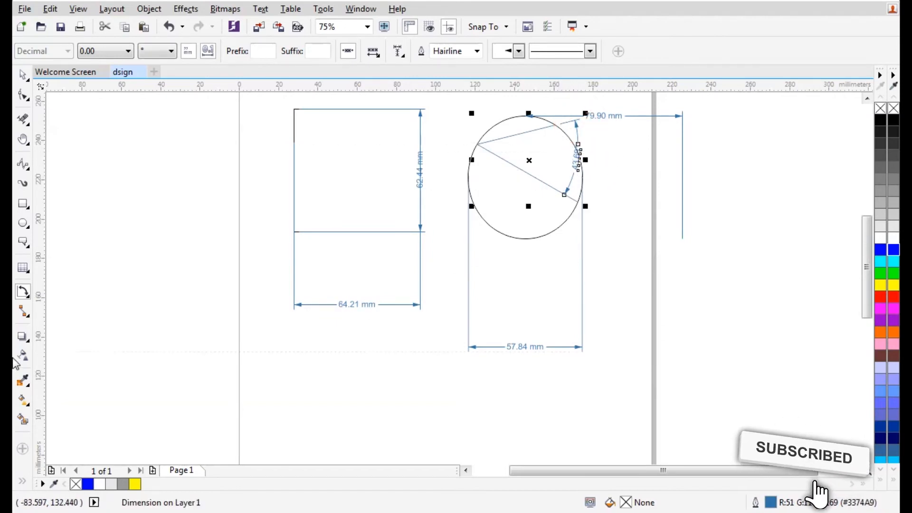
Marquee-select all shapes and dimensions and delete them
left_click(22, 75)
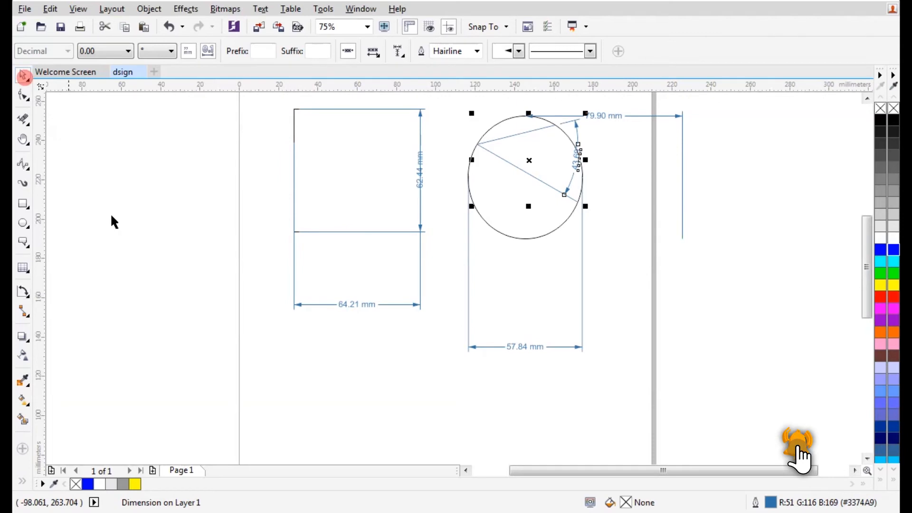
scroll(241, 252, "down", 2)
left_click_drag(221, 167, 477, 345)
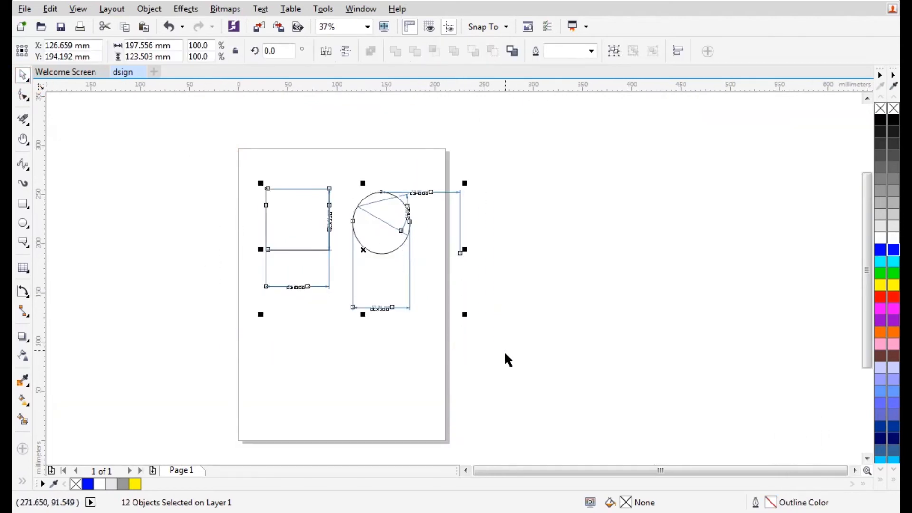
key("Delete")
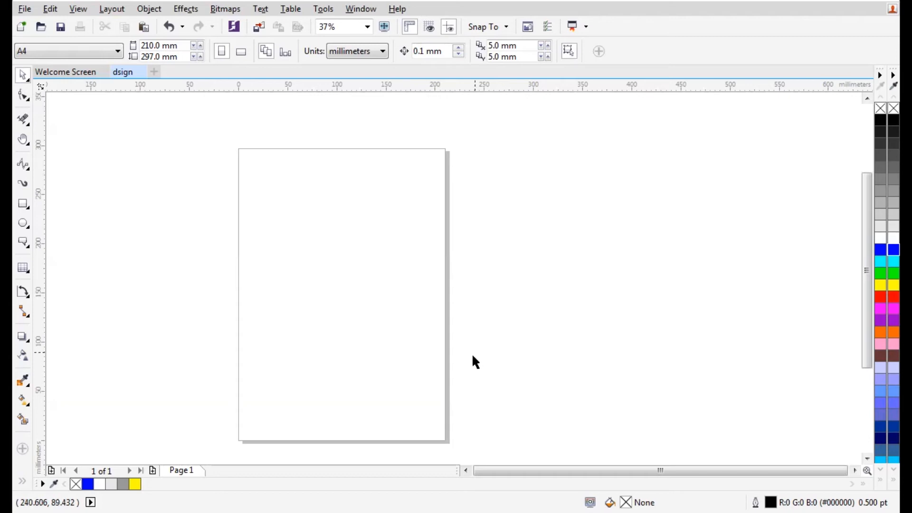
Draw two crossing straight connector lines across the page
left_click(22, 311)
left_click_drag(291, 185, 385, 303)
left_click_drag(273, 281, 414, 192)
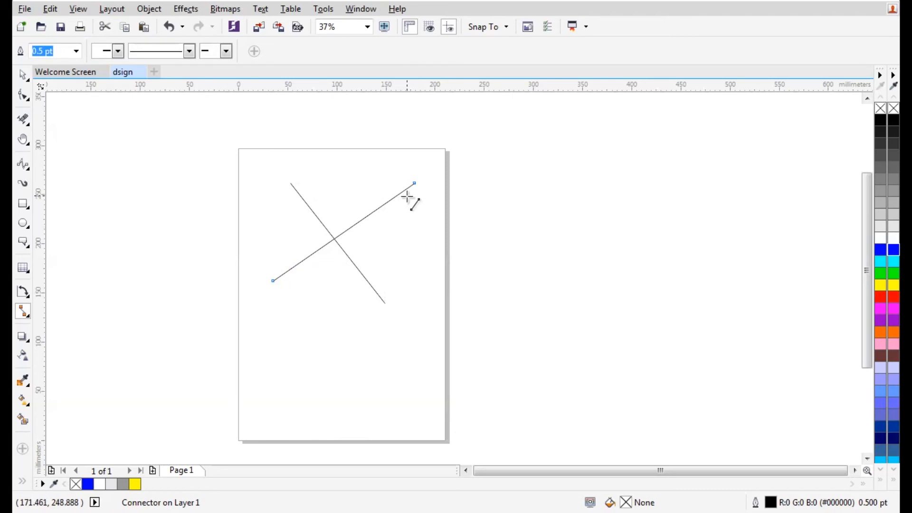
left_click_drag(415, 183, 414, 207)
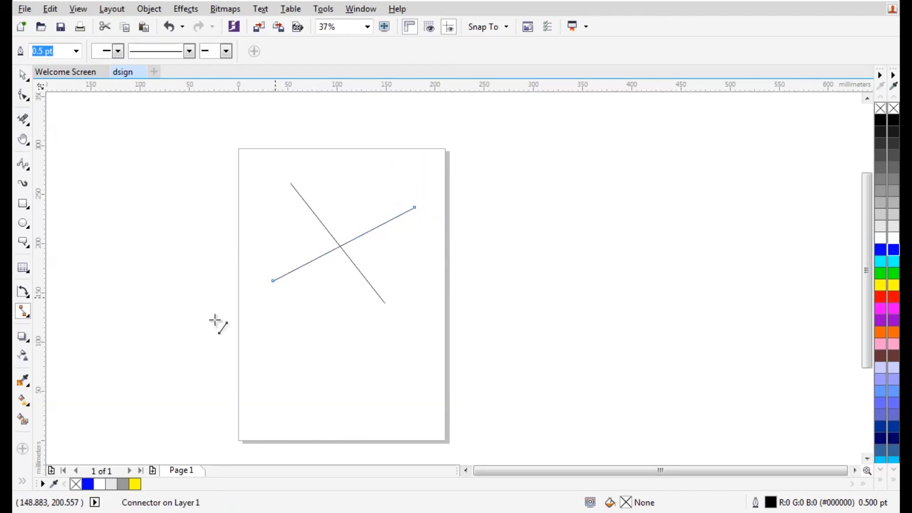
Add an L-shaped right-angle connector and a rounded right-angle connector
left_click(22, 314)
left_click(50, 325)
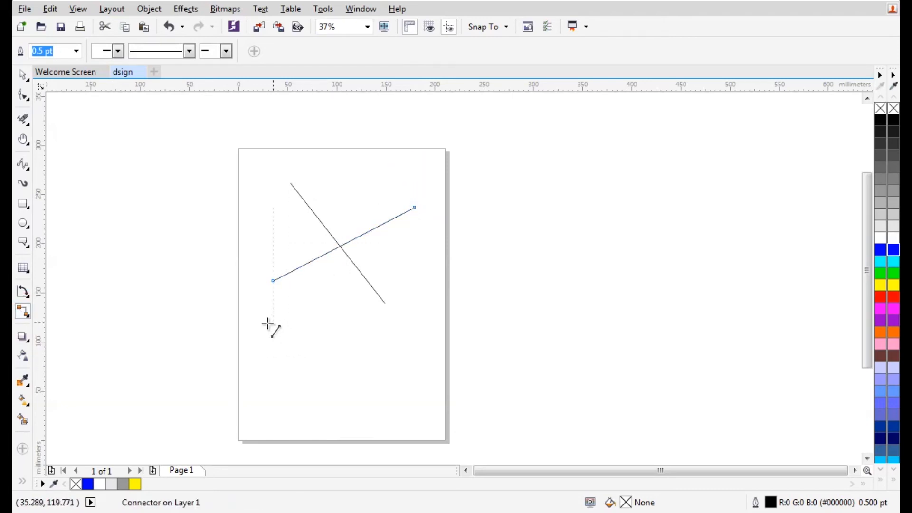
mouse_move(267, 315)
left_mouse_down()
mouse_move(395, 321)
mouse_move(385, 378)
left_mouse_up()
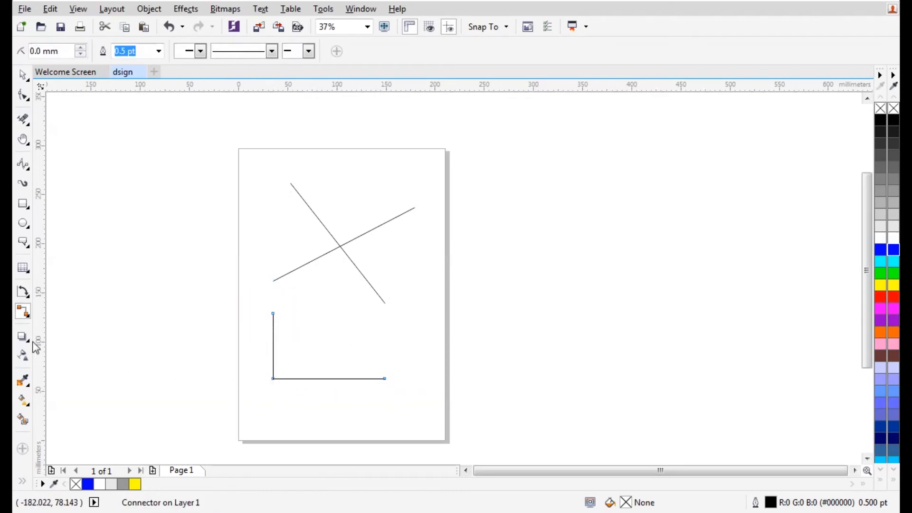
left_click(28, 317)
left_click(67, 340)
left_click_drag(274, 215, 415, 302)
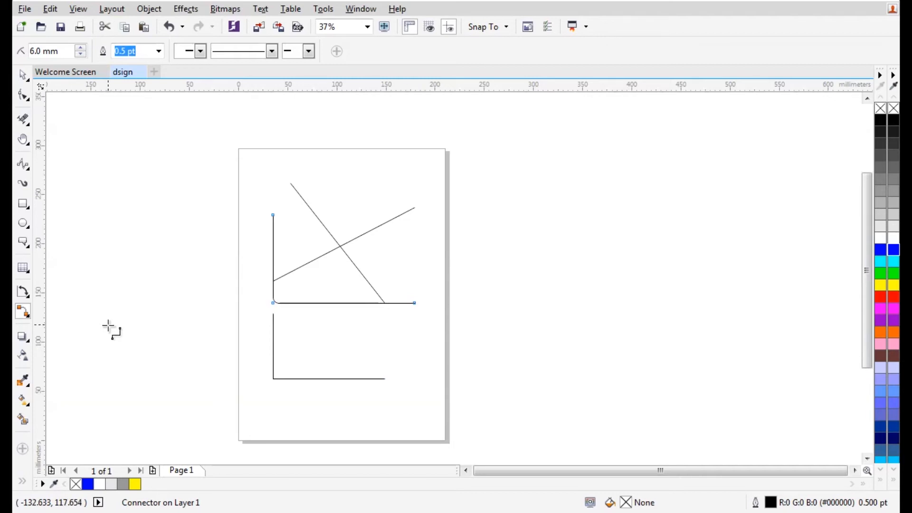
Marquee-select all four connector lines and delete them
left_click(23, 74)
mouse_move(154, 142)
left_mouse_down()
mouse_move(466, 429)
mouse_move(479, 412)
left_mouse_up()
key("Delete")
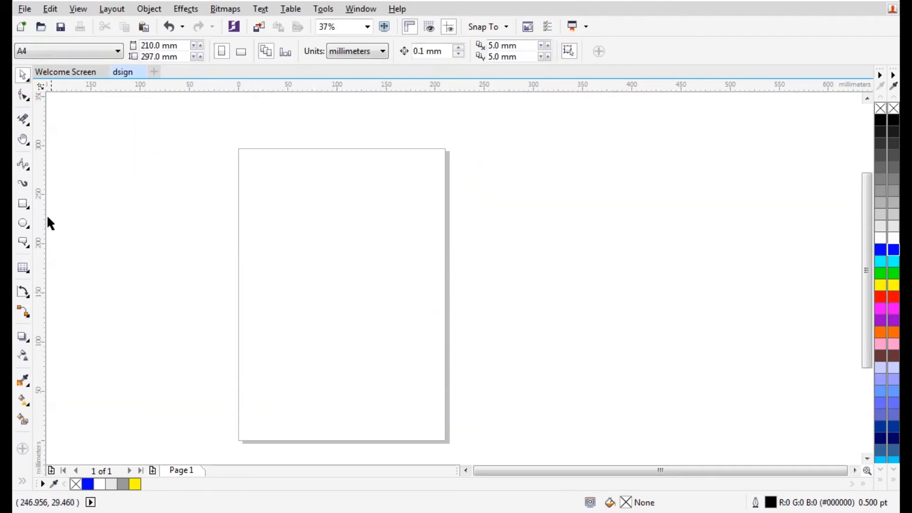
Draw a rectangle in the upper middle of the page and fill it yellow
left_click(23, 204)
left_click_drag(294, 206, 394, 315)
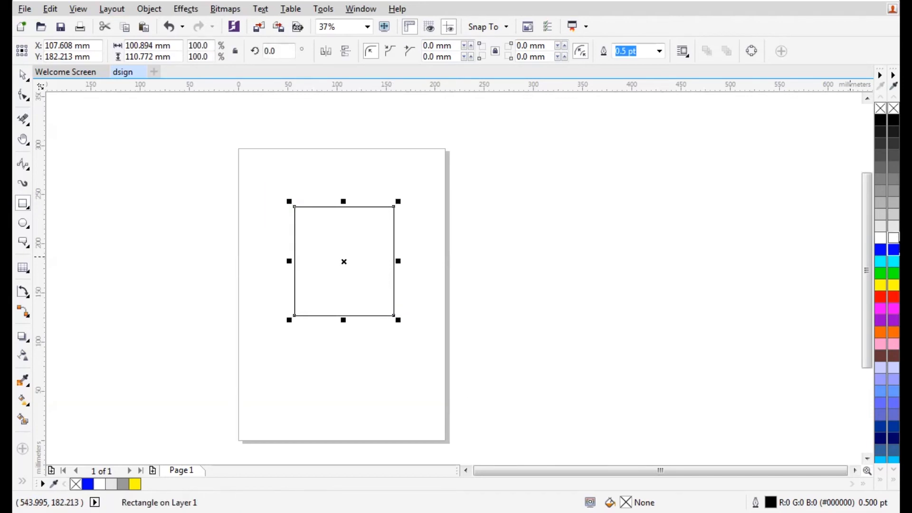
left_click(894, 286)
left_click(23, 74)
left_click(103, 164)
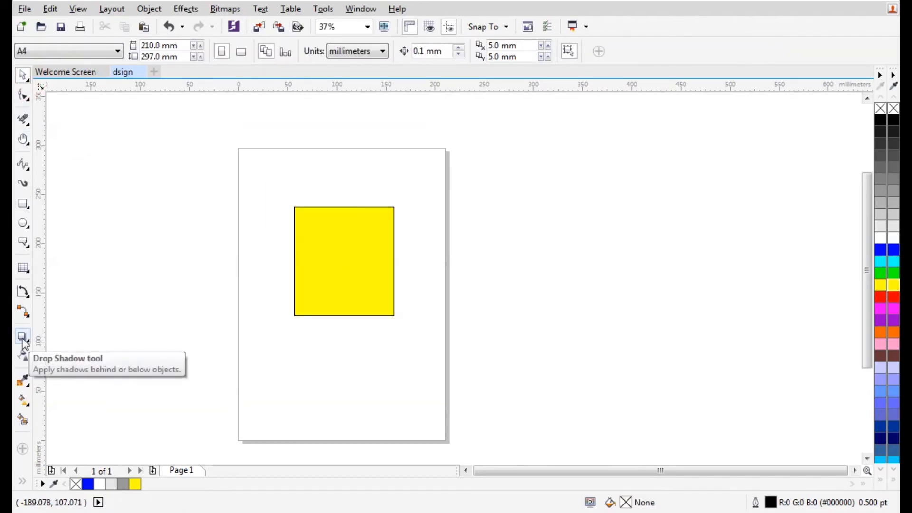
Cast a drop shadow from the yellow rectangle, then undo it
left_click(23, 337)
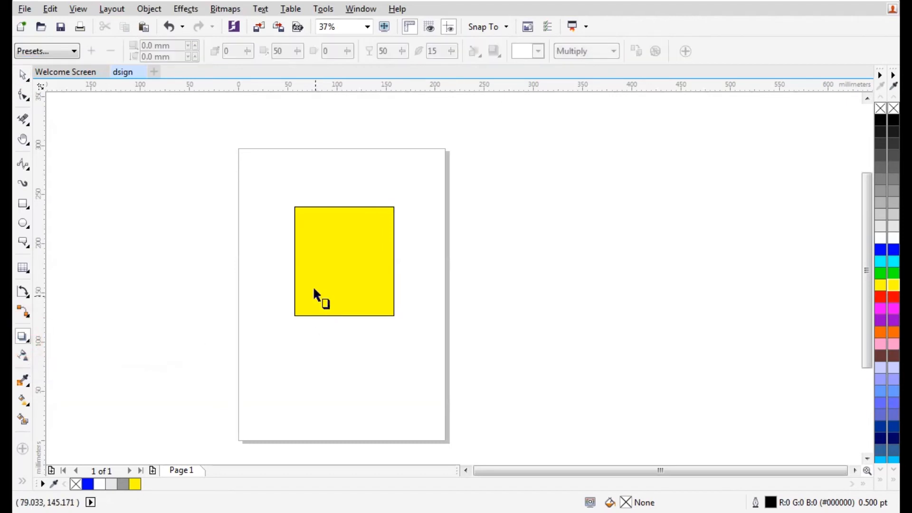
left_click(292, 269)
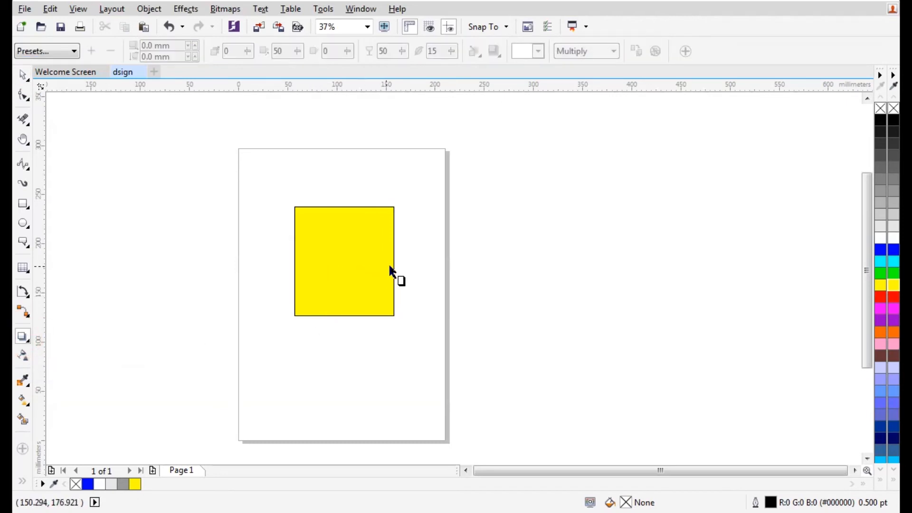
left_click(387, 265)
left_click_drag(293, 247, 412, 250)
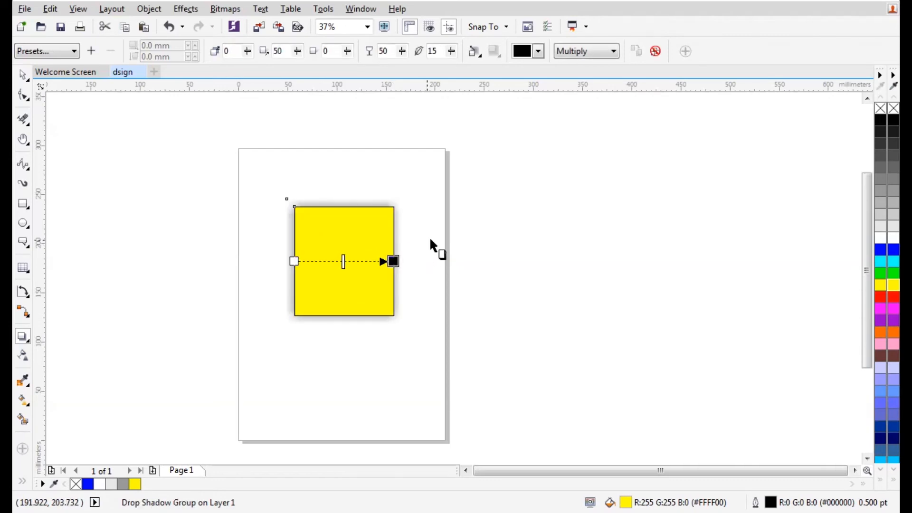
scroll(327, 235, "up", 2)
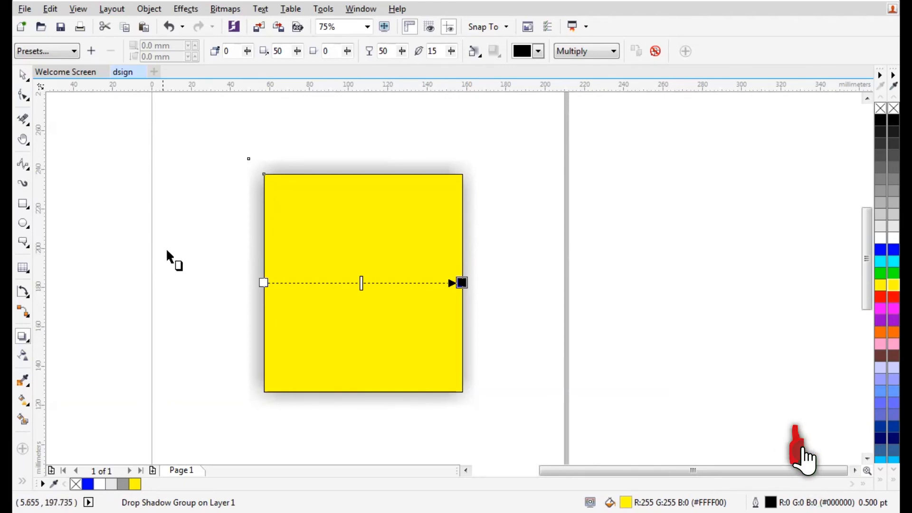
left_click(23, 74)
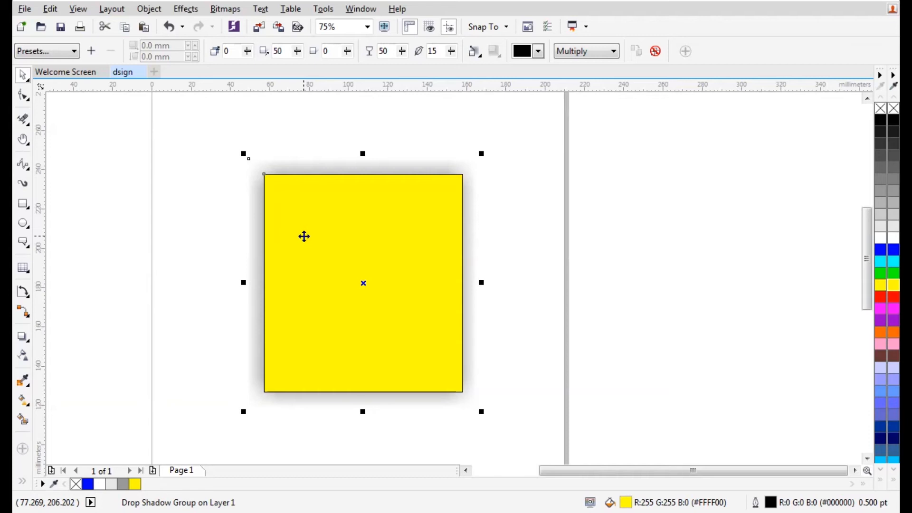
key("ctrl+z")
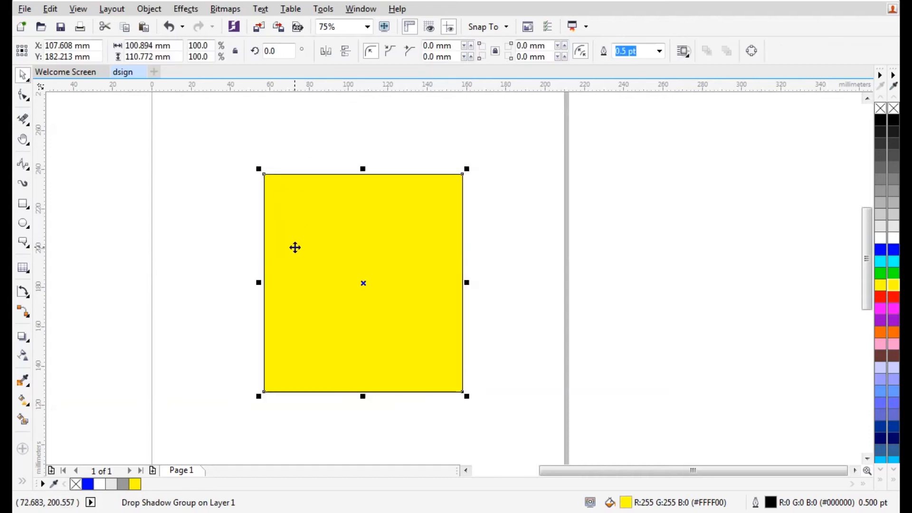
Add an inward contour to the yellow rectangle, enlarge its offset, and tweak colour acceleration
left_click(22, 338)
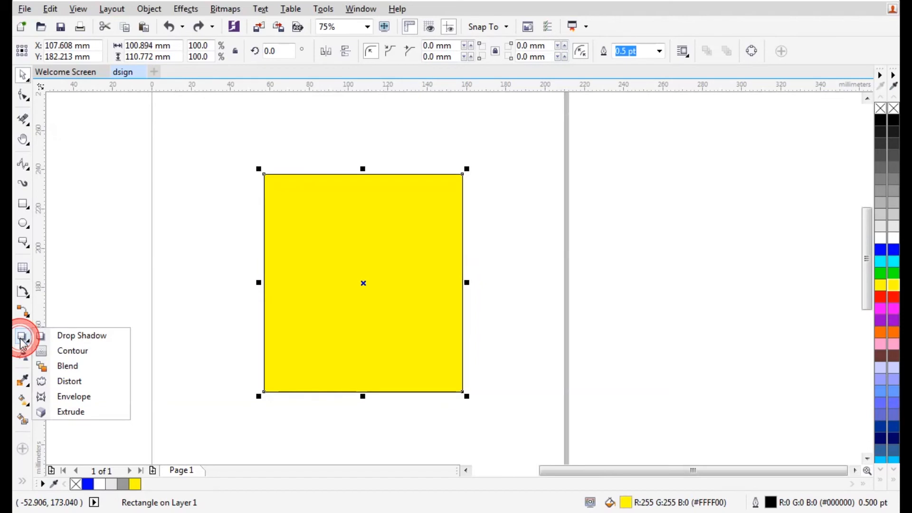
left_click(84, 351)
left_click_drag(262, 280, 322, 306)
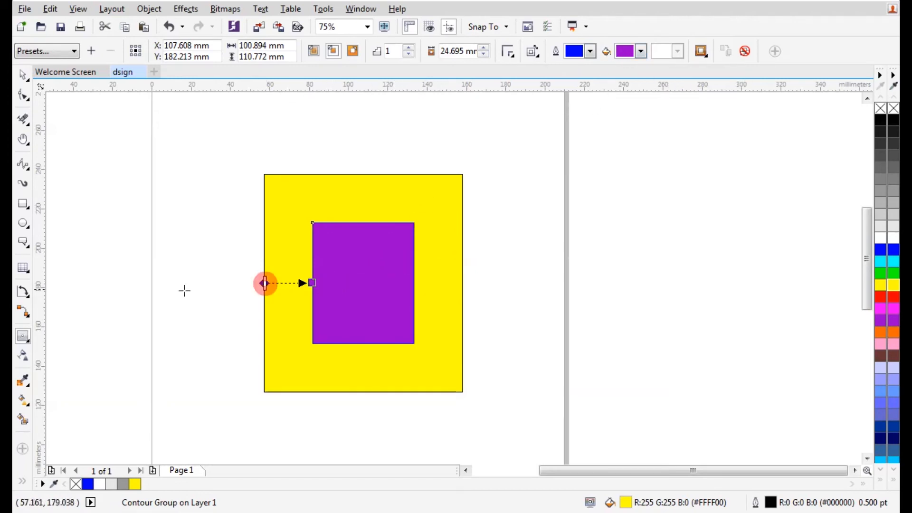
left_click_drag(309, 283, 221, 282)
left_click(701, 50)
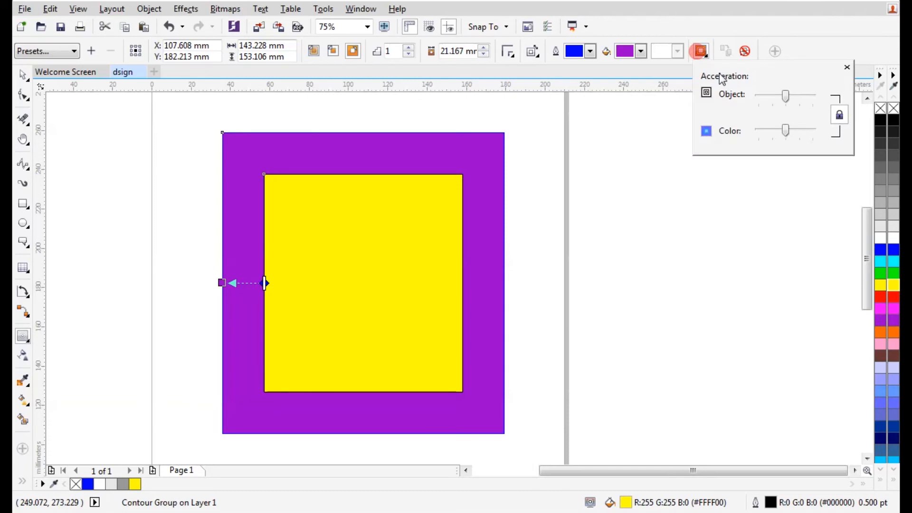
left_click_drag(786, 130, 785, 130)
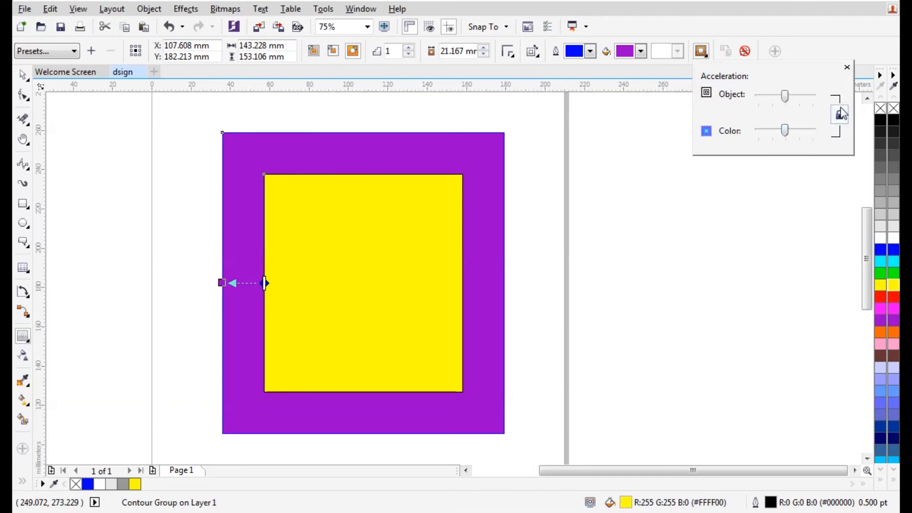
Switch the contour outside with clockwise colour blending, then delete the contoured rectangle
left_click(332, 51)
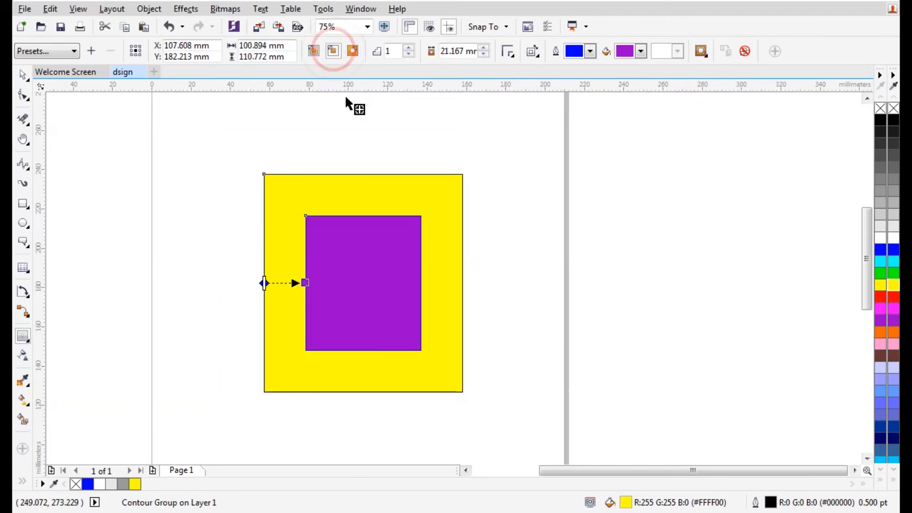
left_click(352, 51)
left_click(531, 51)
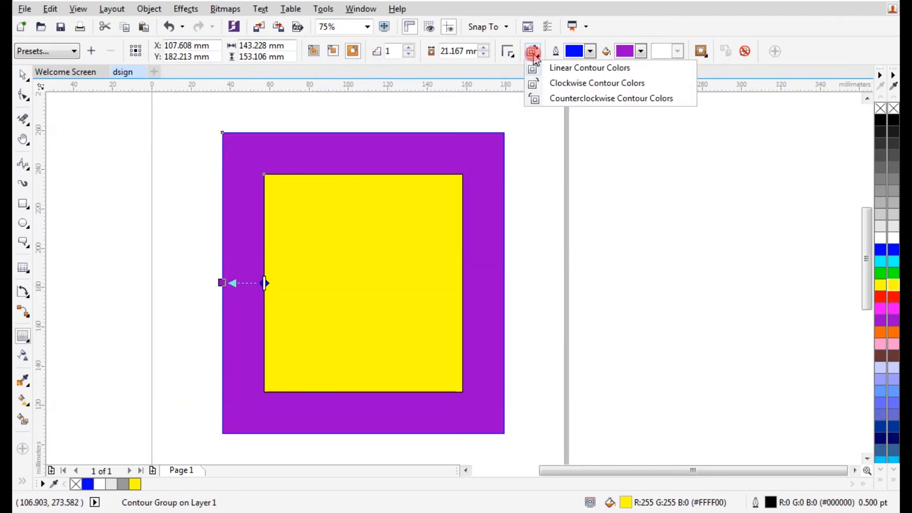
left_click(545, 81)
left_click_drag(320, 282, 462, 283)
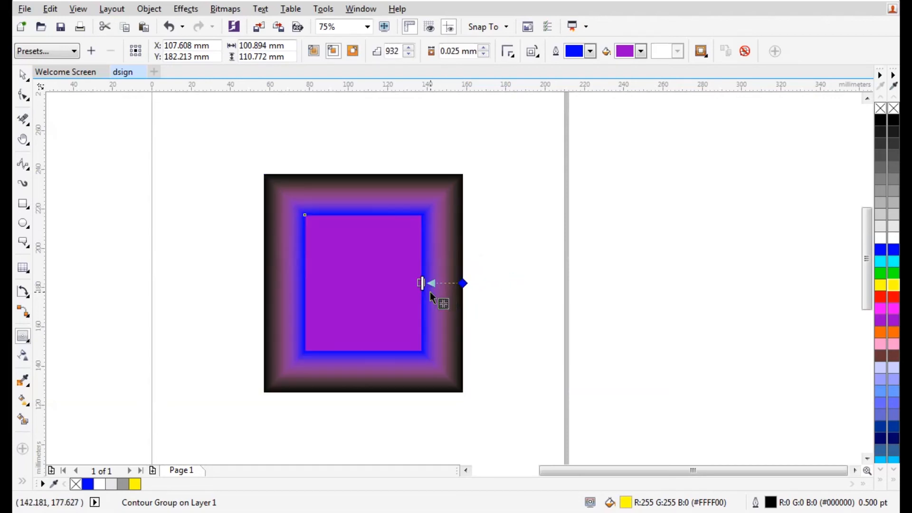
scroll(427, 293, "up", 1)
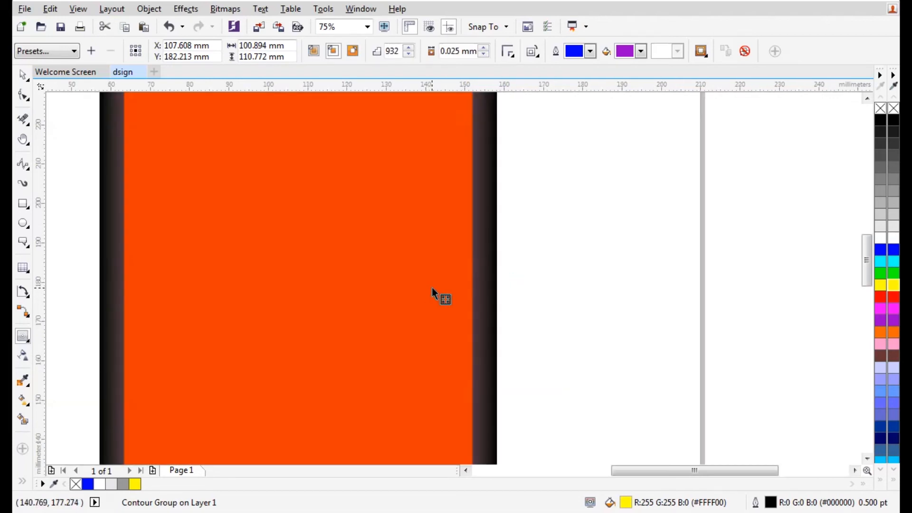
scroll(431, 286, "down", 1)
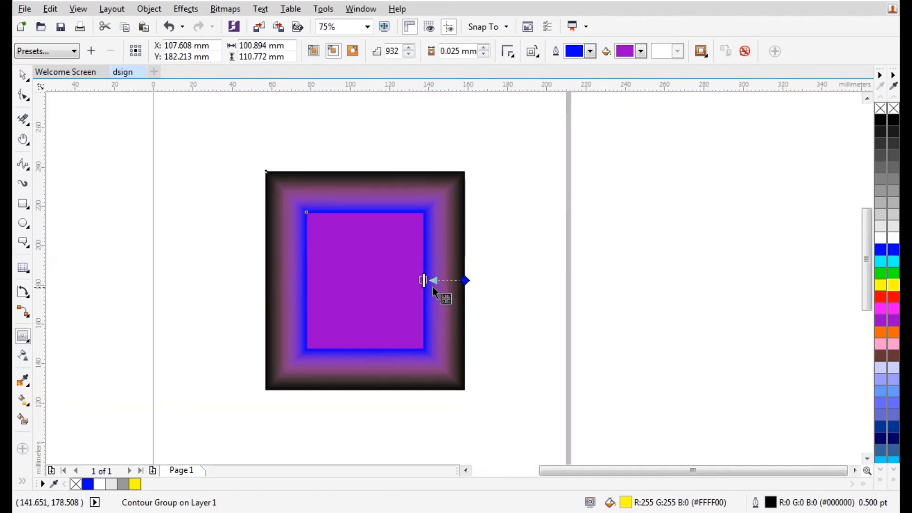
left_click(23, 76)
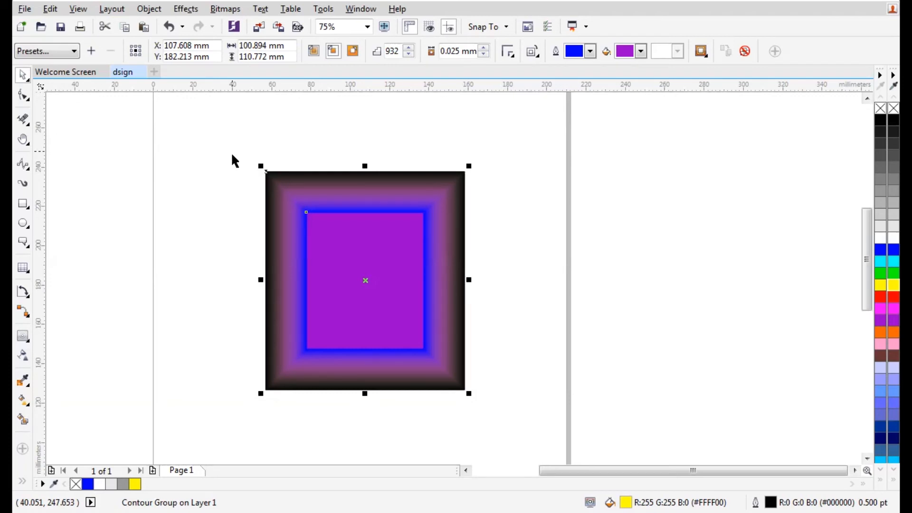
key("Delete")
Draw two tall rectangles side by side, filling the left blue and the right yellow
left_click(24, 337)
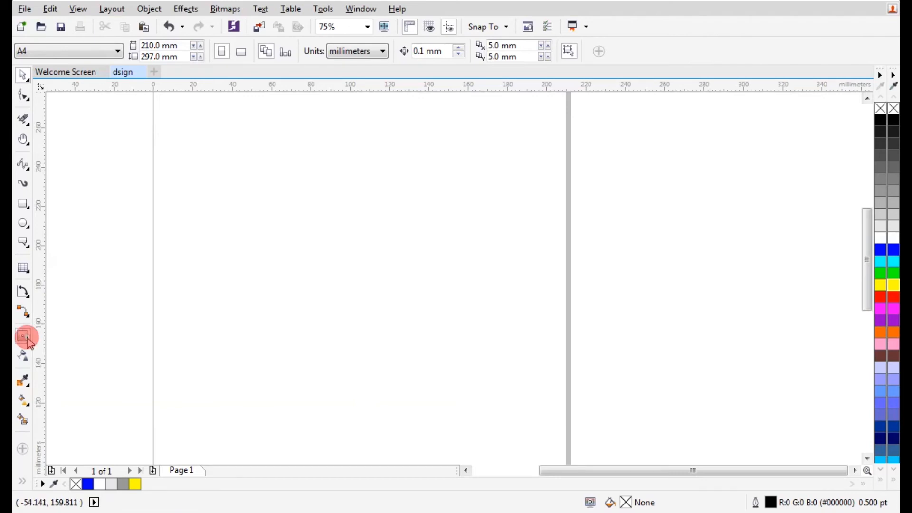
left_click(66, 365)
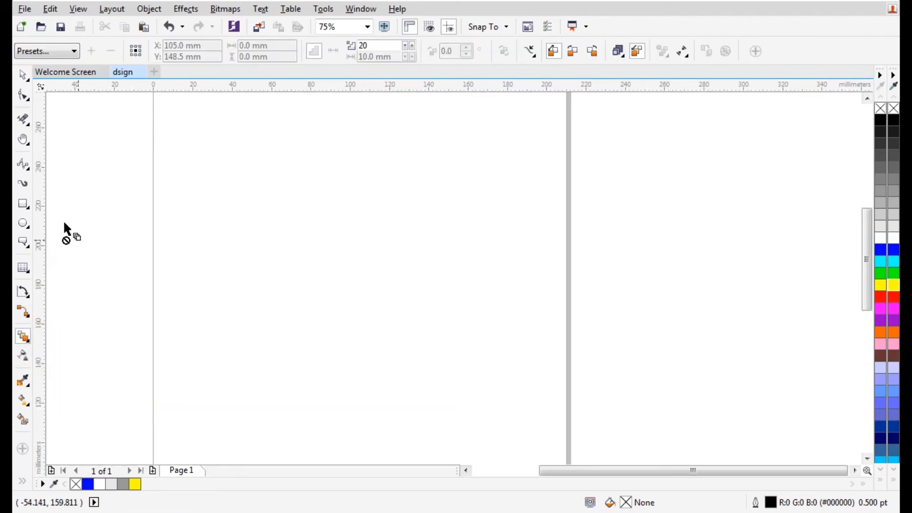
left_click(25, 207)
mouse_move(237, 215)
left_mouse_down()
mouse_move(267, 296)
mouse_move(300, 322)
left_mouse_up()
mouse_move(423, 215)
left_mouse_down()
mouse_move(443, 281)
mouse_move(466, 321)
mouse_move(481, 328)
left_mouse_up()
left_click(23, 74)
left_click(272, 262)
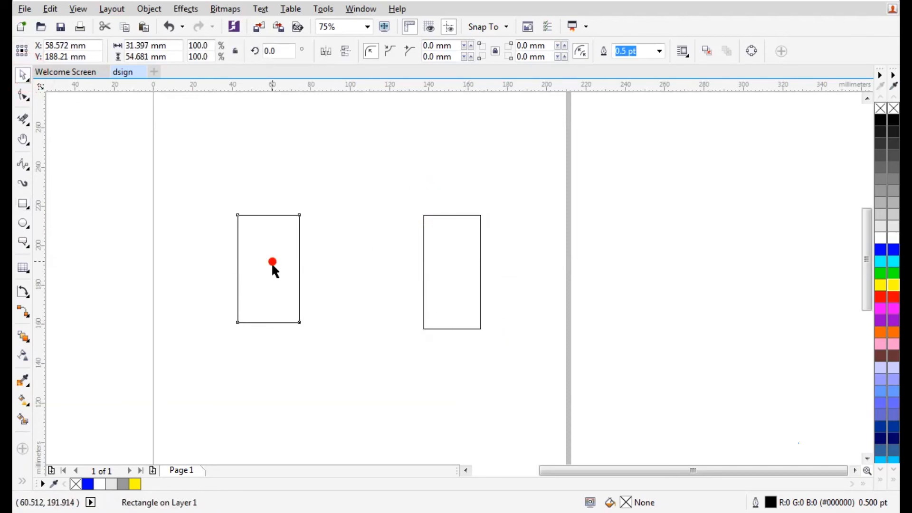
left_click(887, 251)
left_click(468, 256)
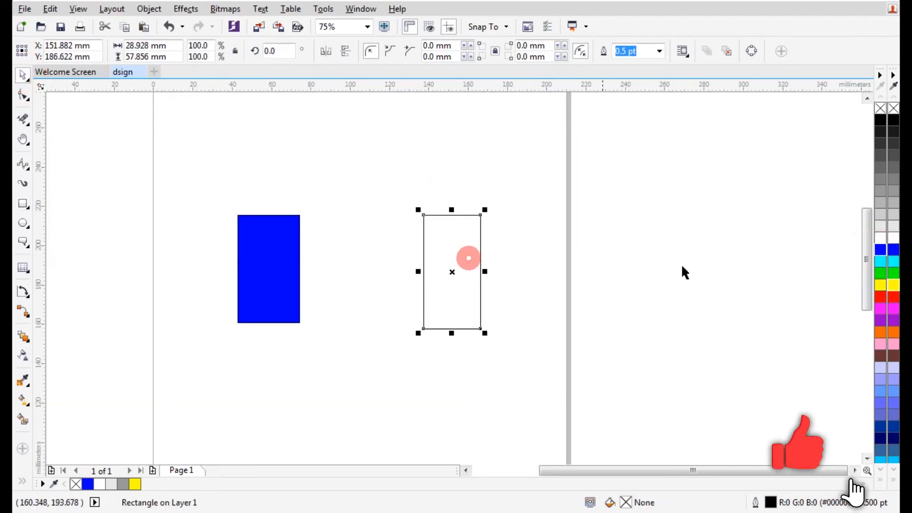
left_click(894, 286)
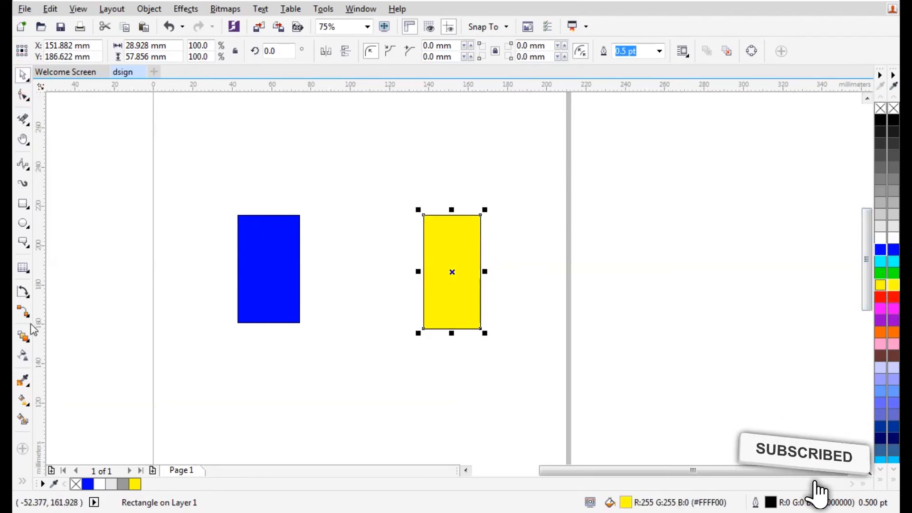
Blend the blue rectangle into the yellow one
left_click(23, 336)
left_click_drag(268, 267, 449, 275)
scroll(287, 290, "up", 3)
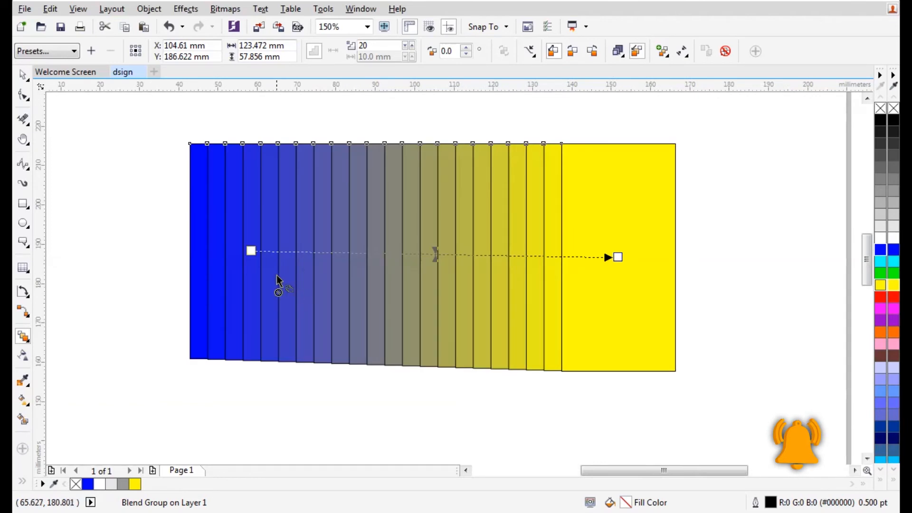
left_click(23, 75)
left_click(82, 125)
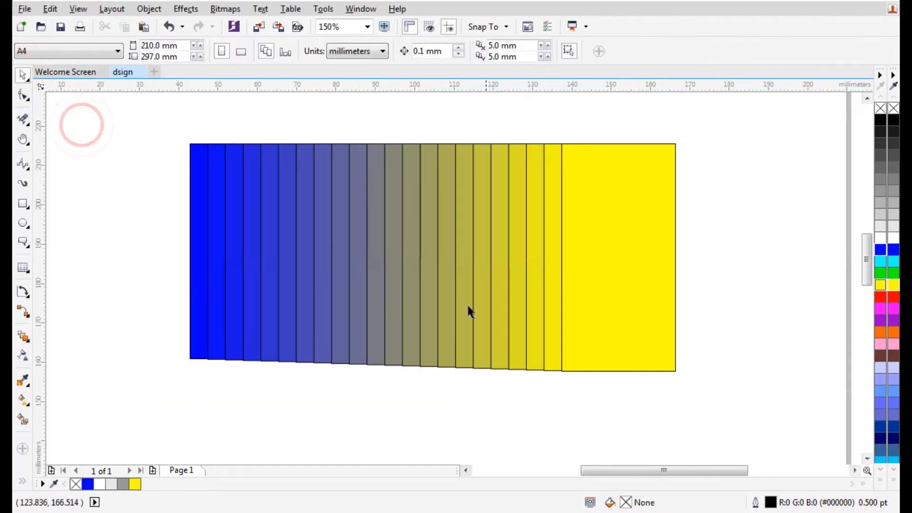
scroll(407, 265, "down", 3)
Break the blend group apart and ungroup the blend steps
left_click(399, 245)
right_click(400, 245)
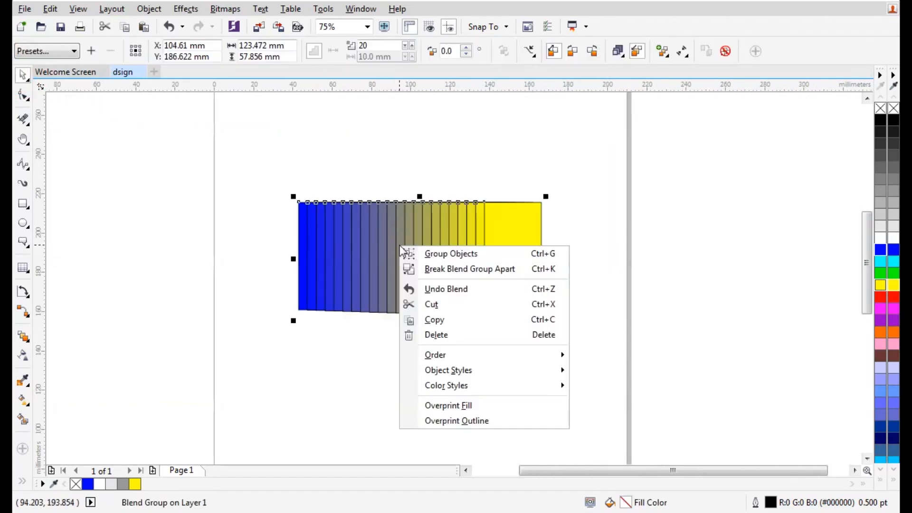
left_click(427, 270)
left_click(464, 152)
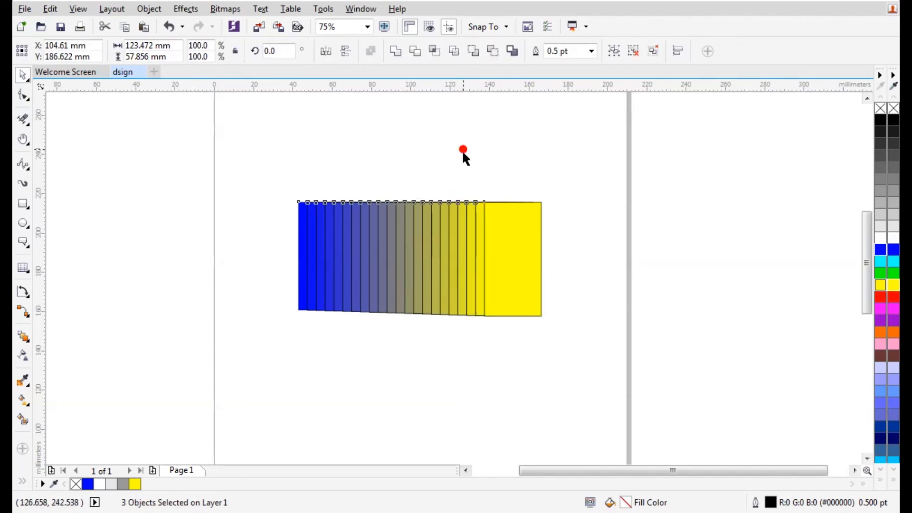
left_click(435, 252)
right_click(437, 252)
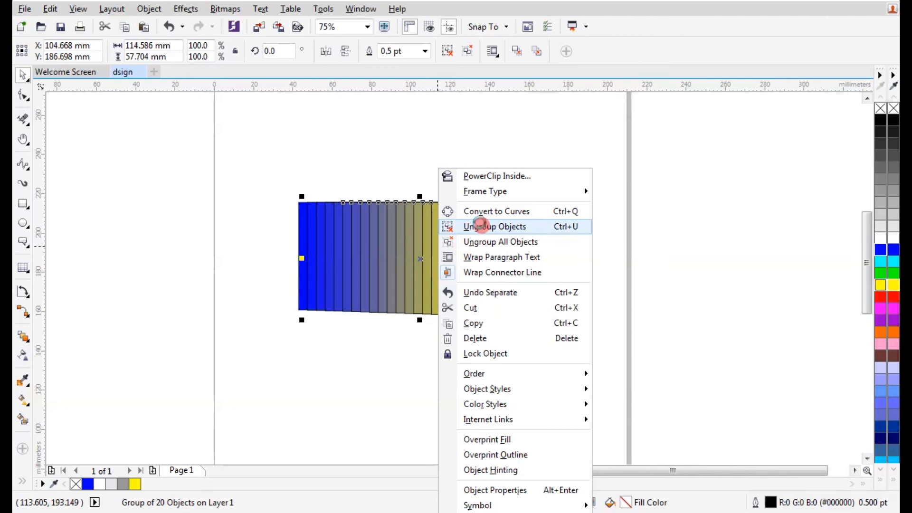
left_click(474, 226)
left_click(425, 143)
Drag several blend steps and the yellow rectangle upward, then delete all shapes
left_click_drag(344, 232, 340, 133)
left_click_drag(374, 191, 370, 153)
left_click_drag(433, 264, 474, 142)
left_click_drag(306, 252, 254, 133)
left_click_drag(507, 268, 578, 141)
scroll(519, 240, "down", 1)
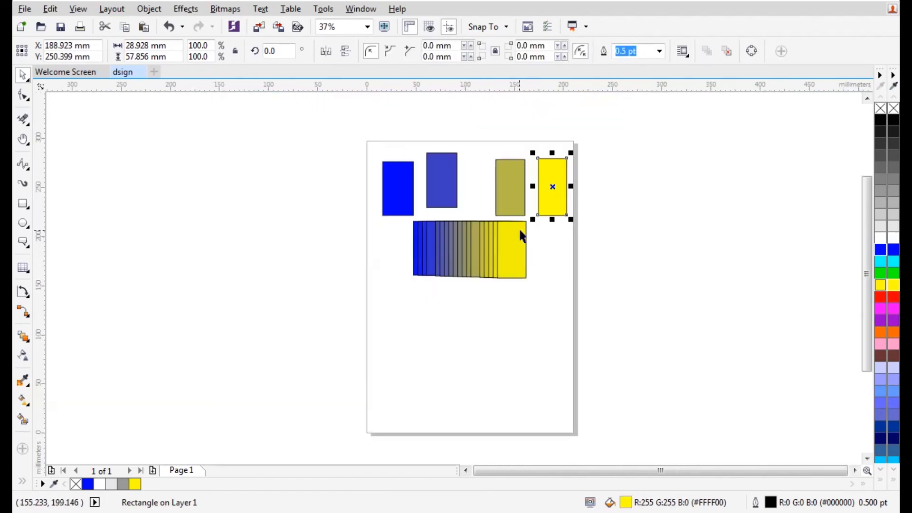
scroll(535, 173, "up", 1)
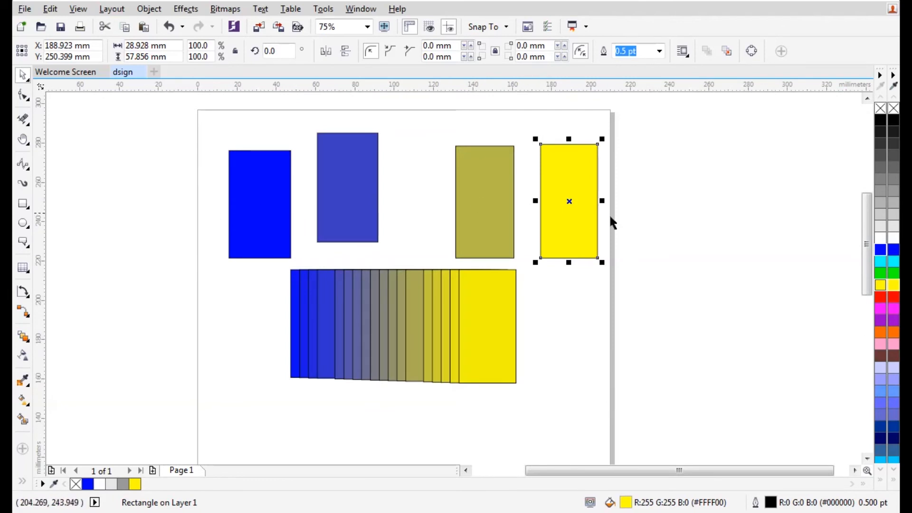
left_click_drag(684, 114, 166, 410)
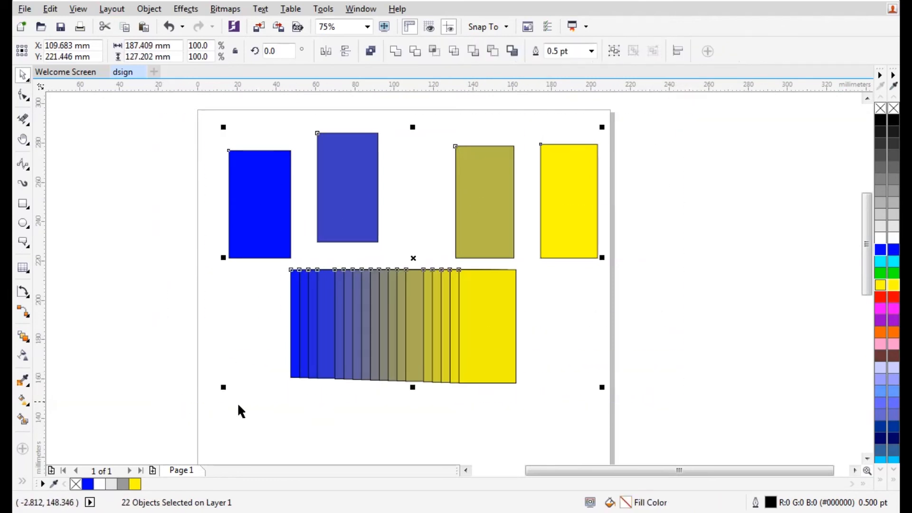
key("Delete")
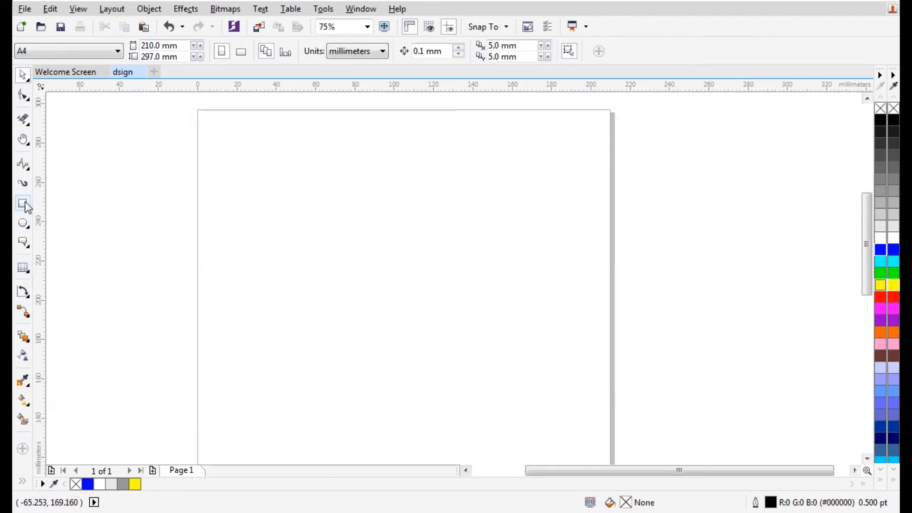
Draw a rectangle and push-pull distort it from its left middle
left_click(23, 204)
left_click_drag(258, 210, 403, 346)
left_click(25, 338)
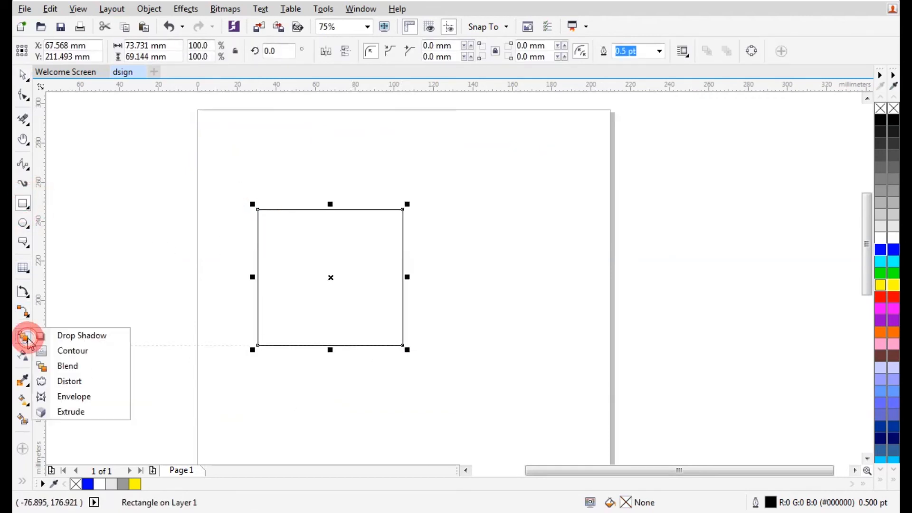
left_click(66, 381)
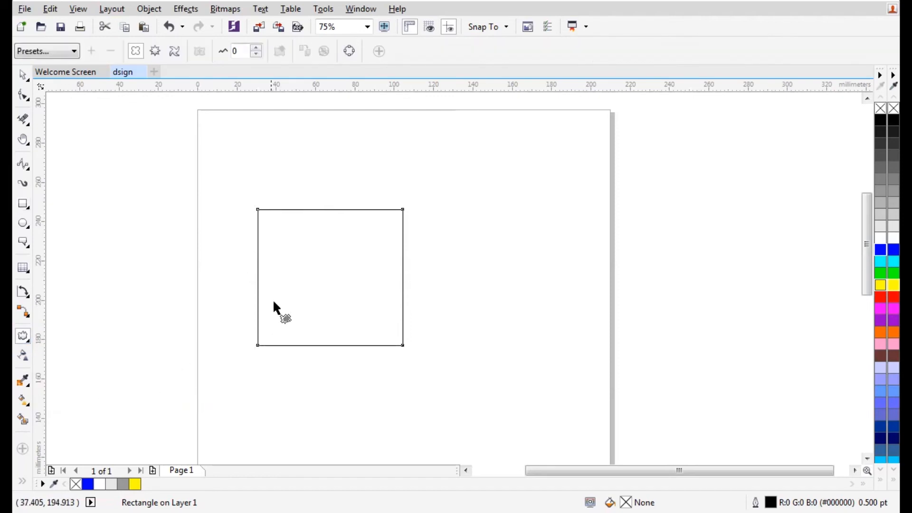
left_click_drag(259, 293, 338, 293)
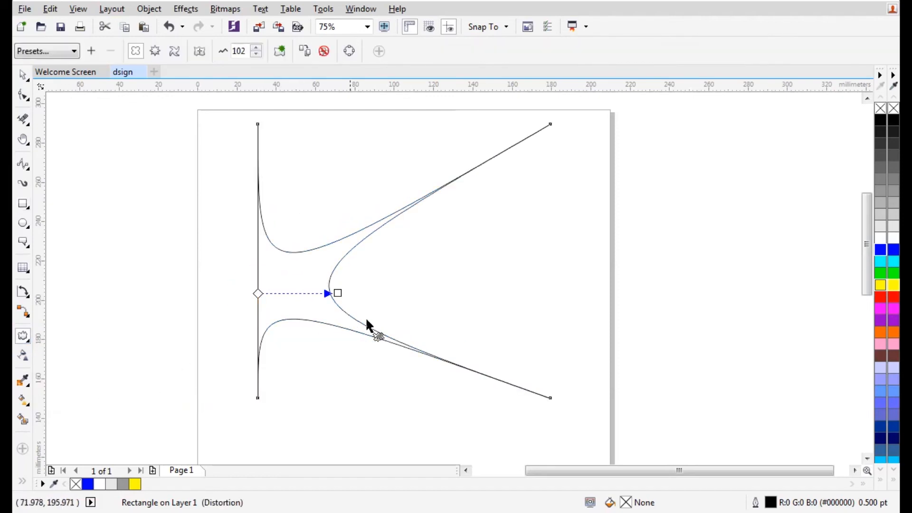
left_click(337, 293)
key("ctrl+z")
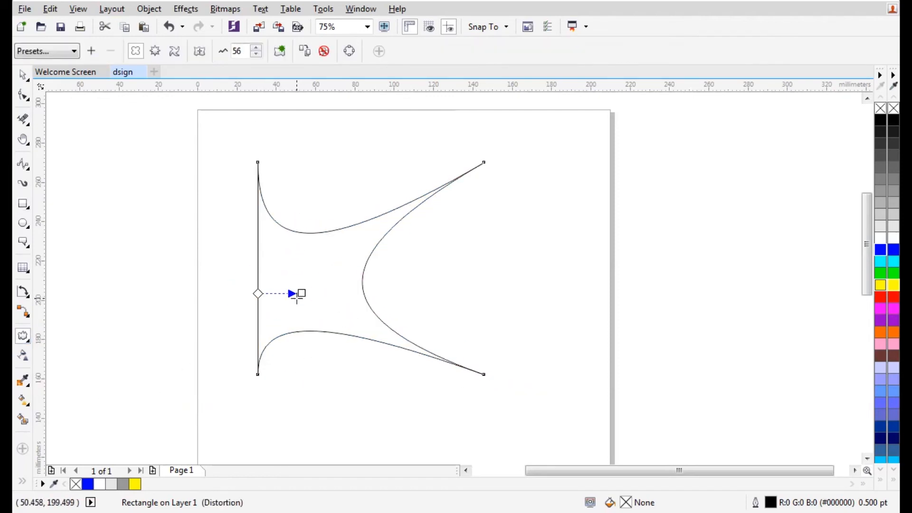
mouse_move(298, 292)
left_mouse_down()
mouse_move(257, 291)
mouse_move(322, 295)
mouse_move(307, 293)
left_mouse_up()
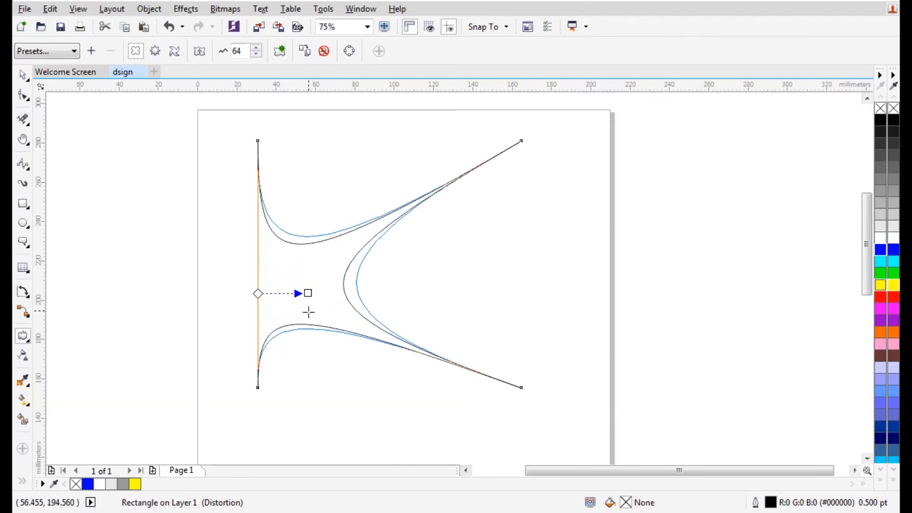
Distort the shape further from its top-left, top-right and bottom-middle nodes
left_click_drag(257, 155, 317, 156)
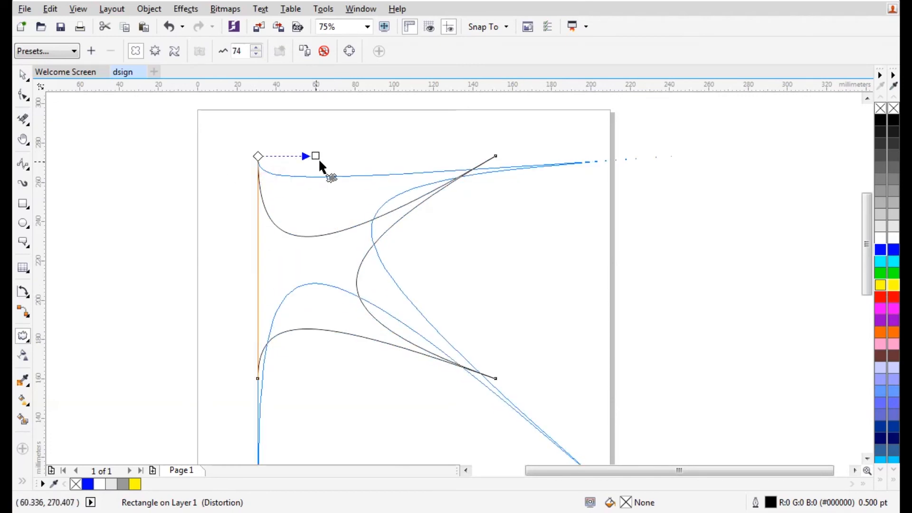
left_click_drag(667, 156, 625, 251)
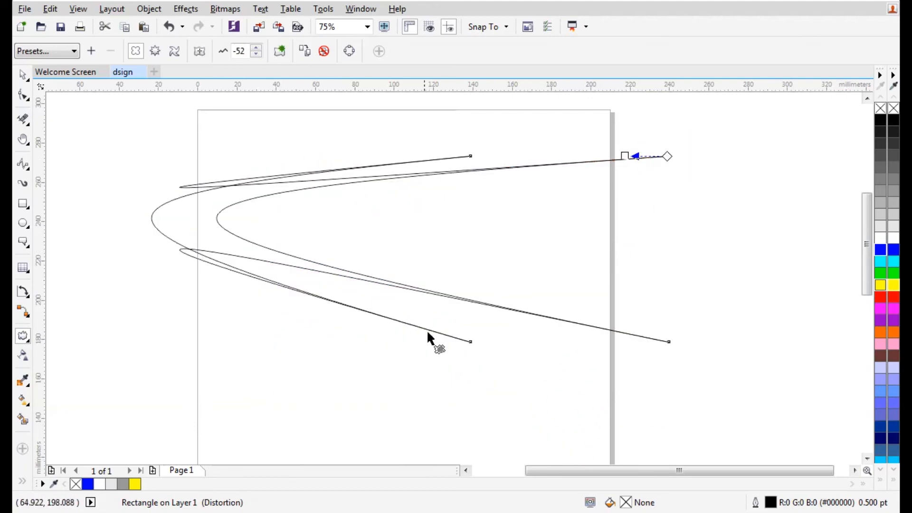
left_click_drag(470, 340, 494, 347)
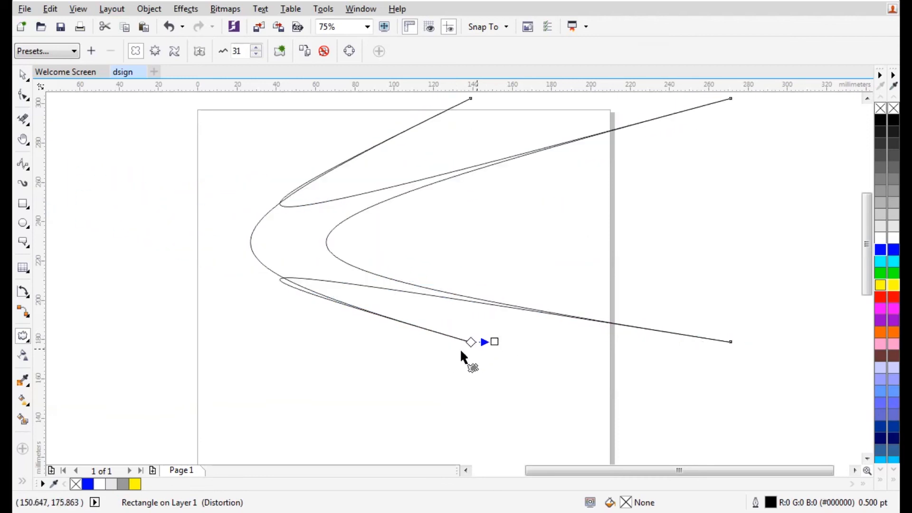
left_click(24, 74)
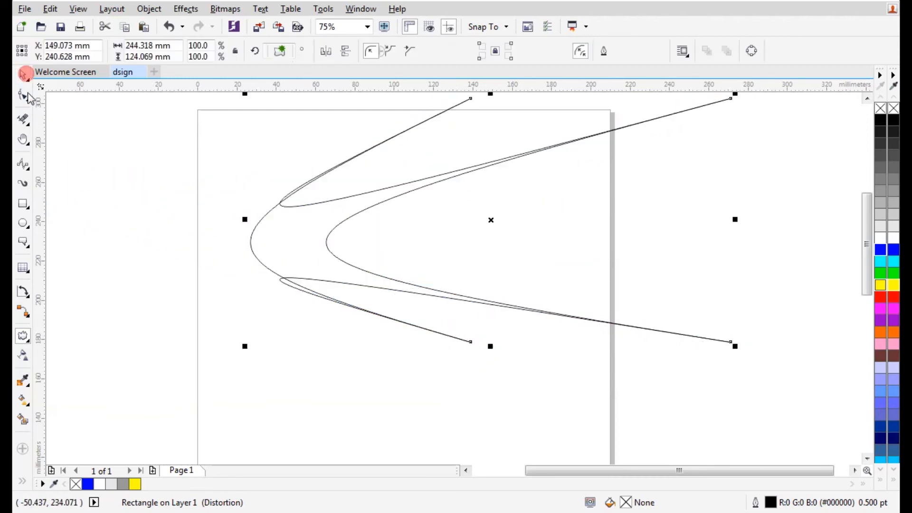
Bend the shape's left, top and bottom edges with an envelope, then delete it
left_click(25, 336)
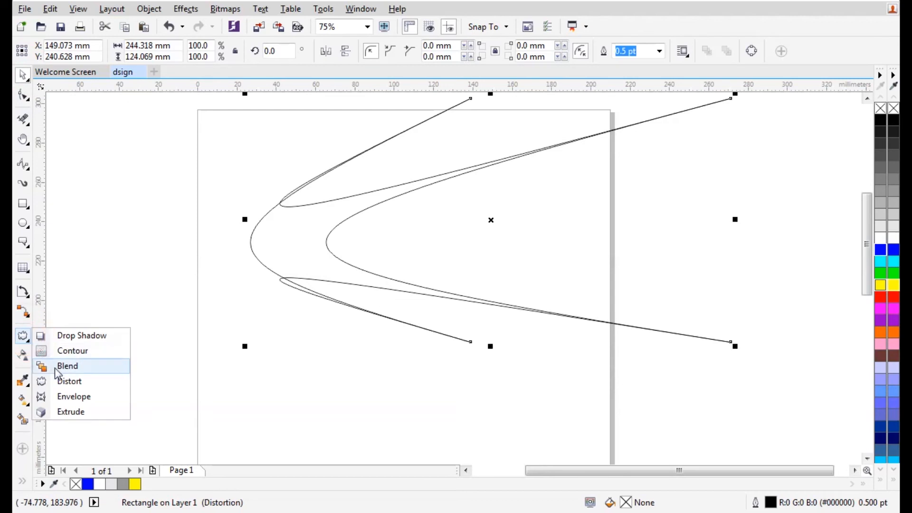
left_click(62, 397)
left_click_drag(250, 219, 388, 231)
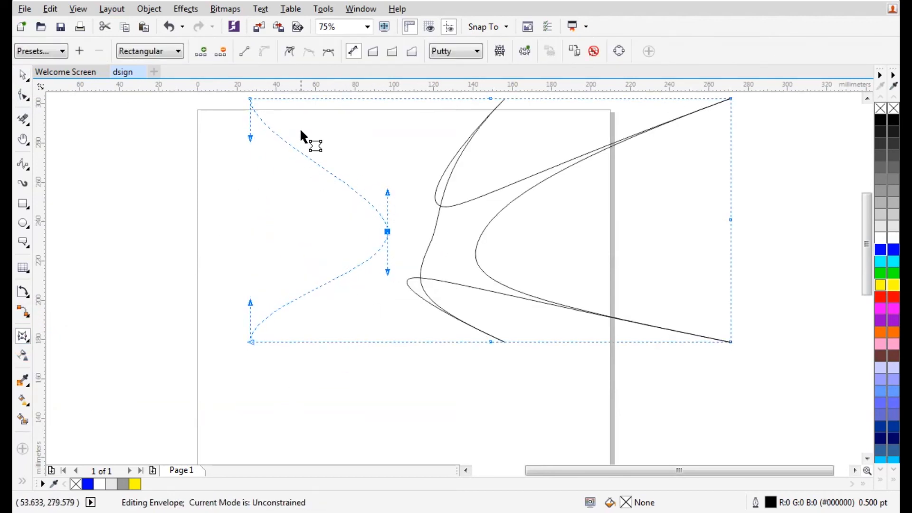
left_click_drag(486, 103, 490, 278)
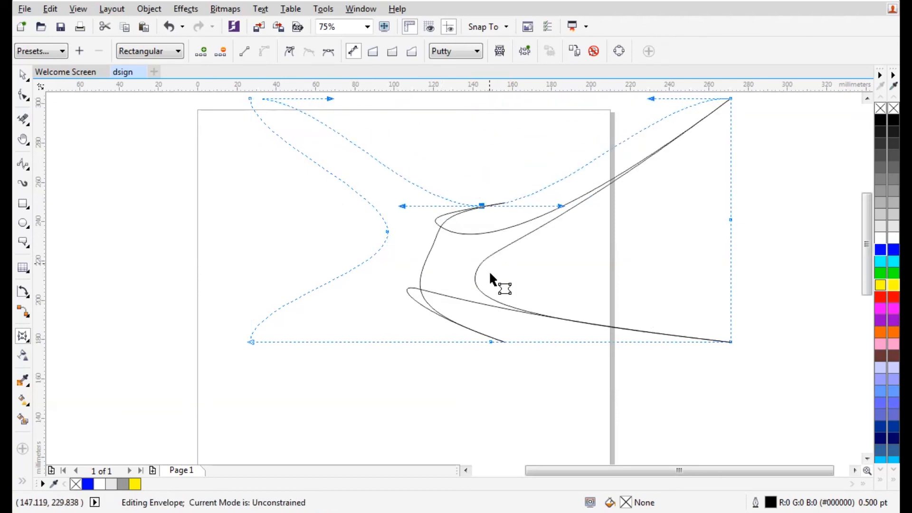
left_click_drag(490, 341, 489, 286)
left_click(22, 74)
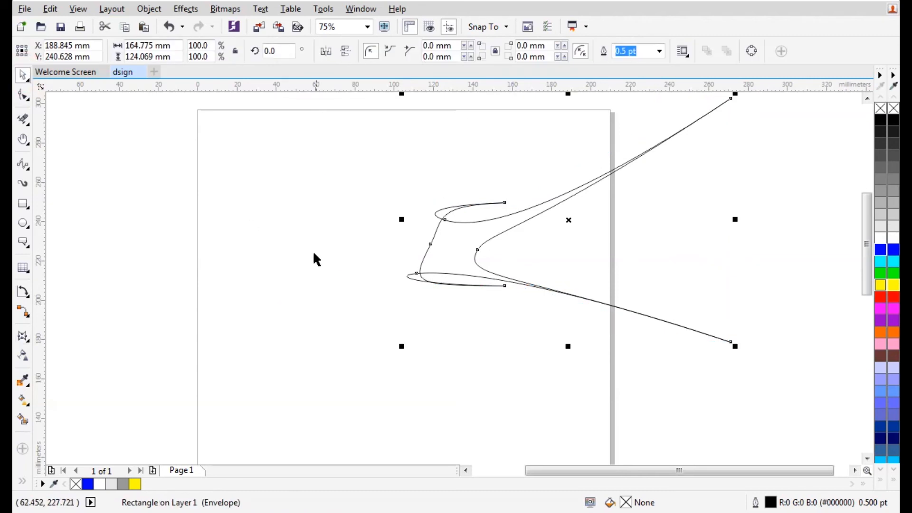
key("Delete")
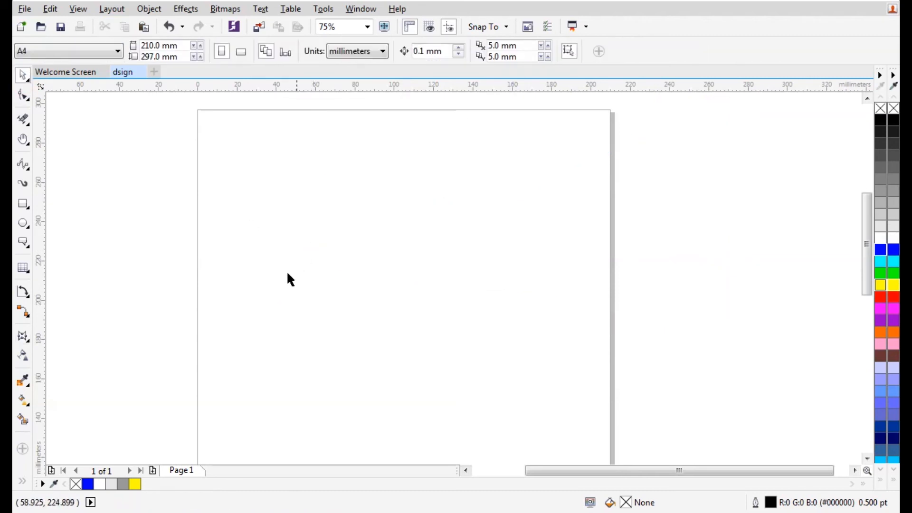
Draw a rectangle near the page centre and fill it blue
left_click(24, 339)
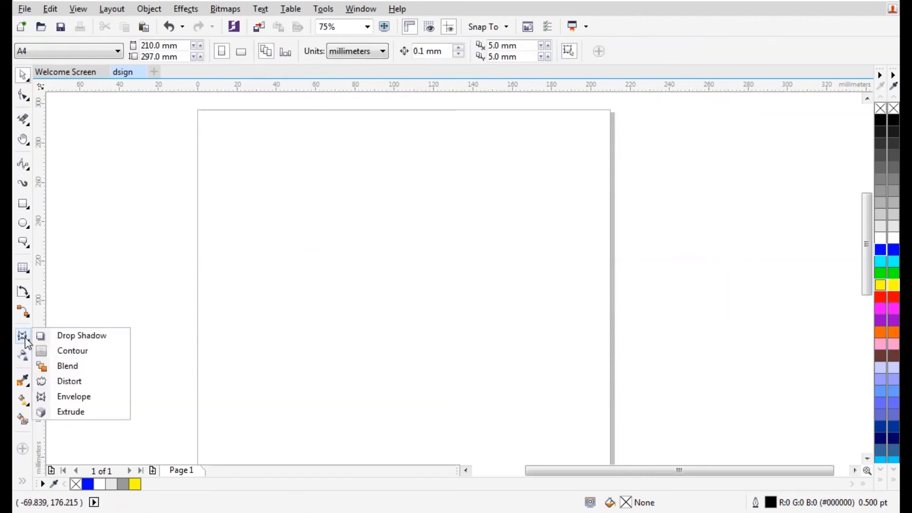
left_click(47, 412)
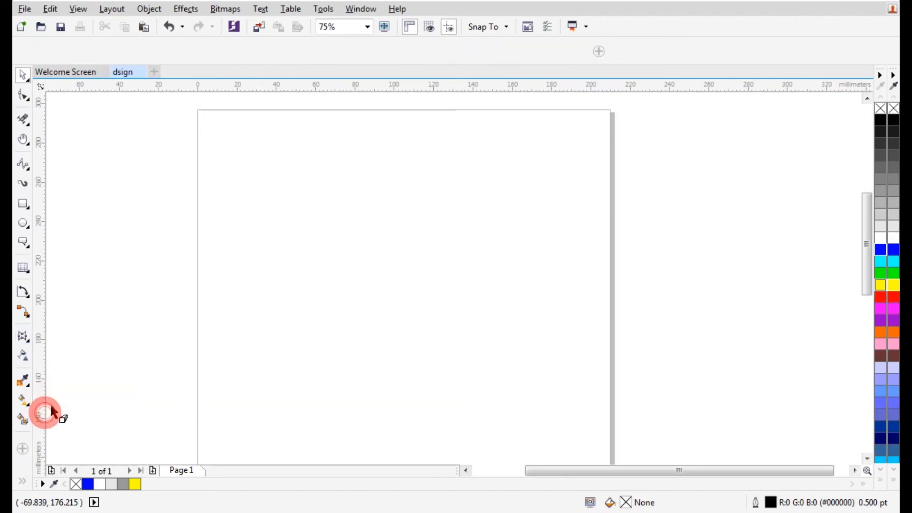
left_click(23, 204)
left_click_drag(380, 206, 474, 322)
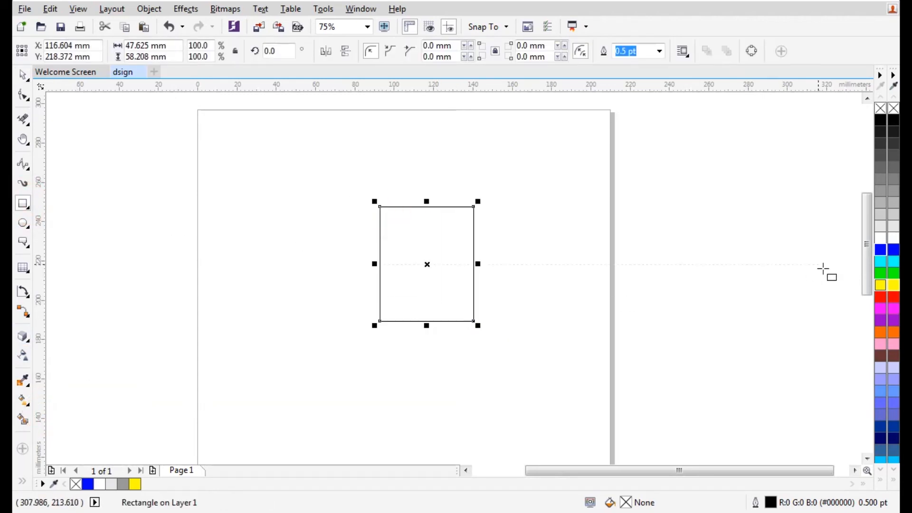
left_click(890, 247)
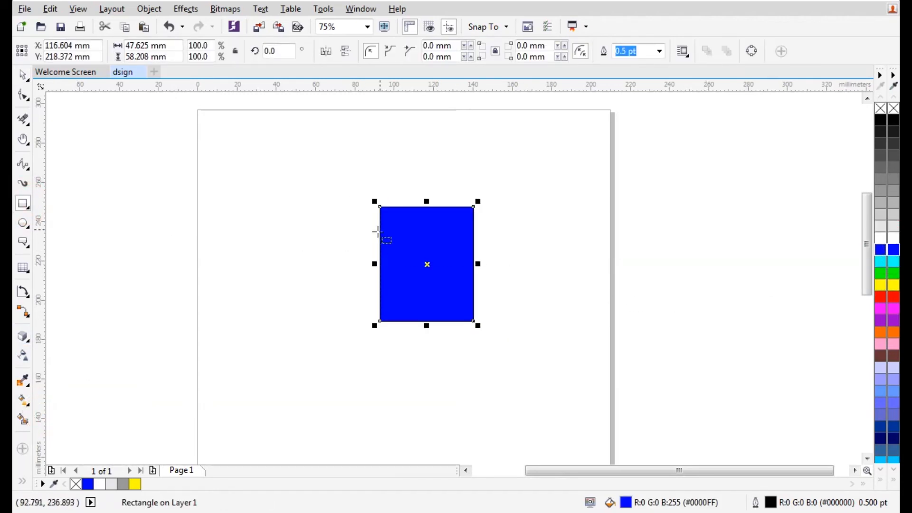
Extrude the blue rectangle into a 3D box and rotate it in 3D
left_click(23, 336)
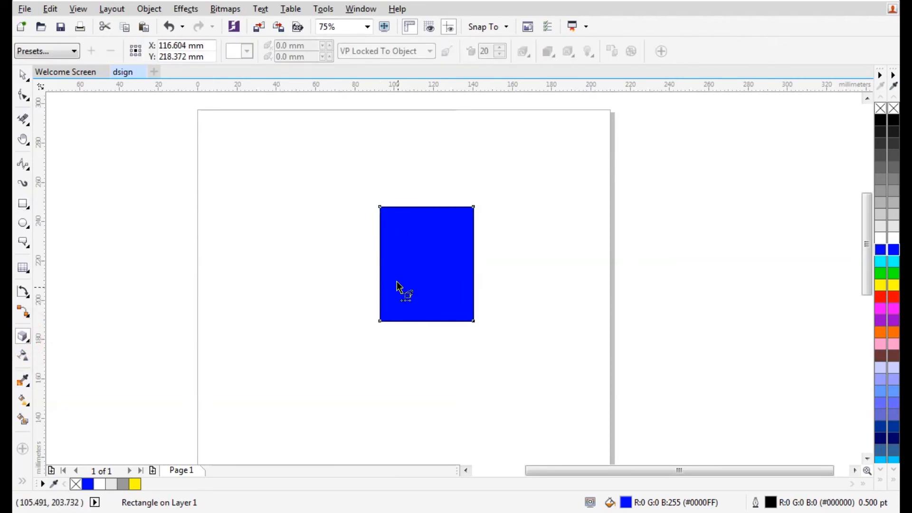
left_click_drag(383, 274, 335, 179)
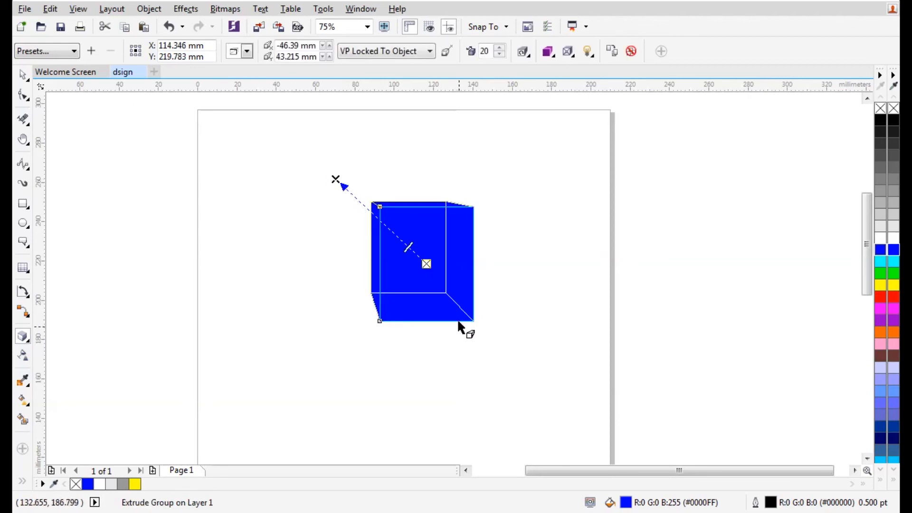
scroll(433, 284, "up", 2)
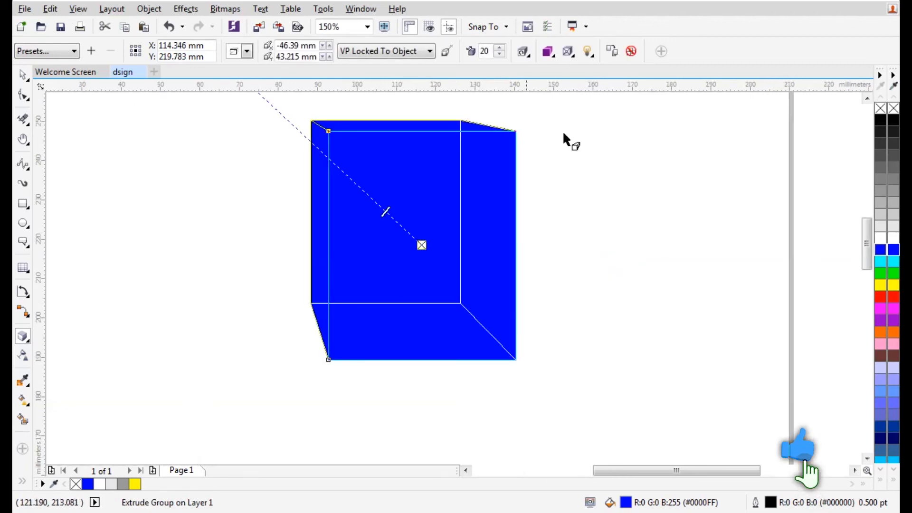
left_click(523, 51)
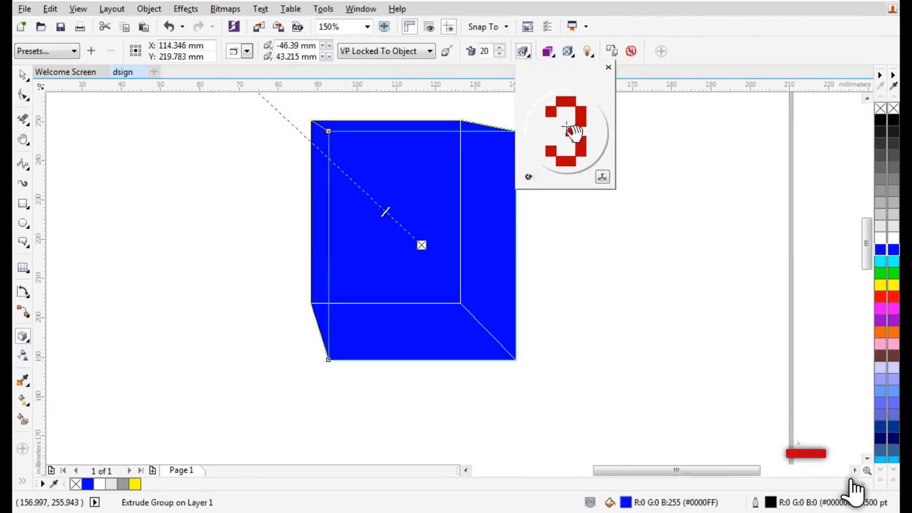
left_click_drag(566, 127, 588, 136)
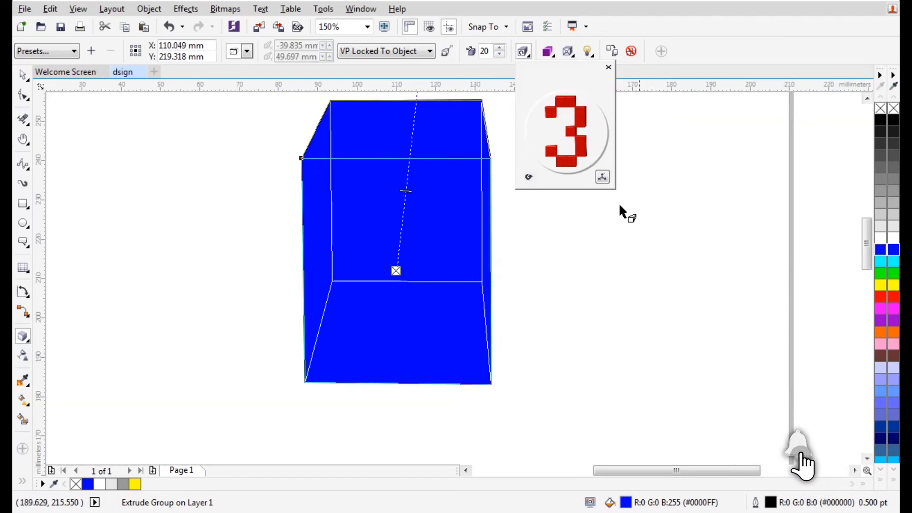
Shade the extrusion's sides from blue to black
left_click(447, 52)
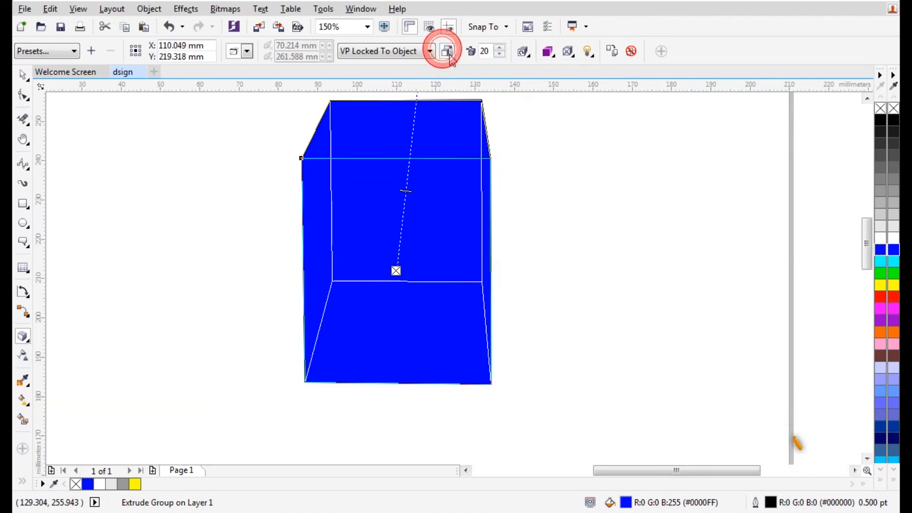
left_click(548, 51)
left_click(580, 100)
left_click(605, 100)
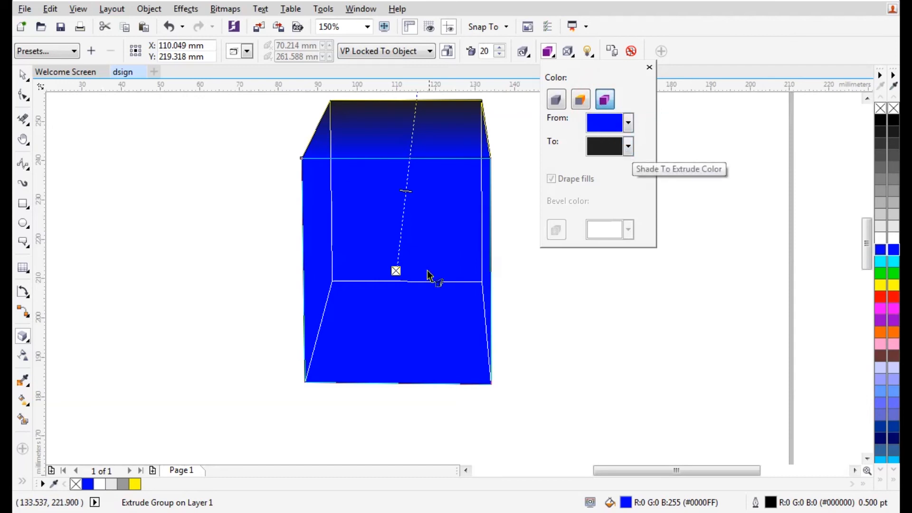
left_click(406, 191)
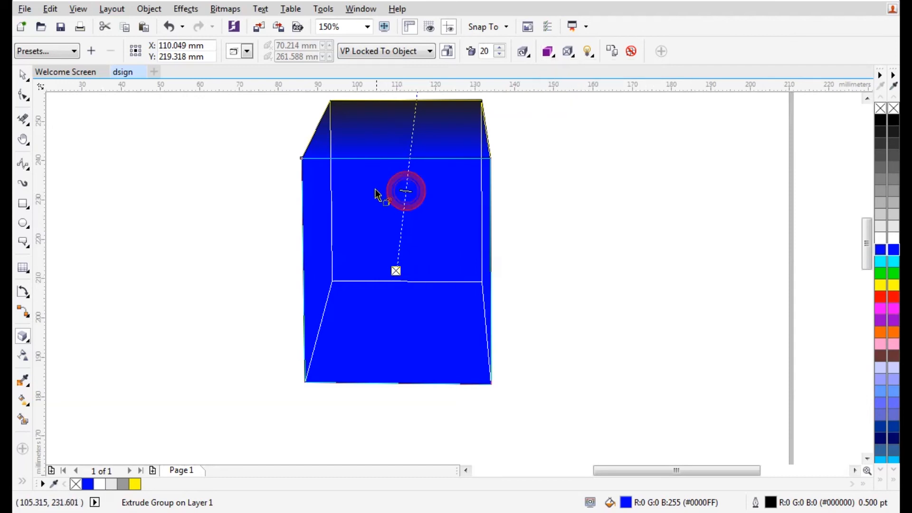
scroll(420, 278, "down", 2)
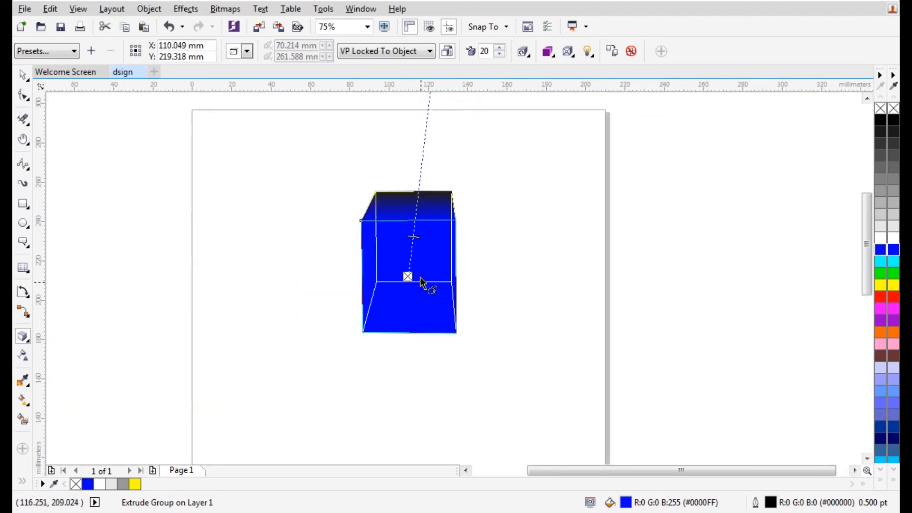
left_click(430, 155)
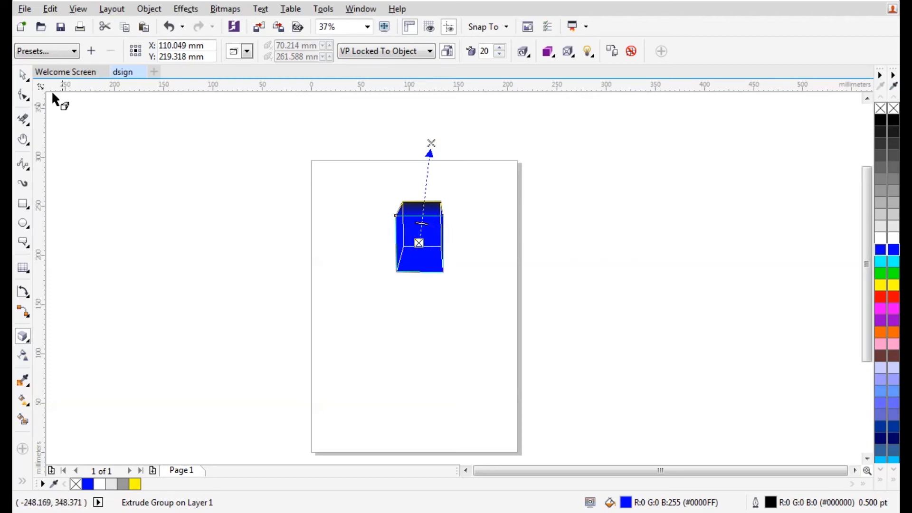
Move the extruded box left and break the extrude group apart
left_click(22, 75)
scroll(427, 228, "up", 2)
scroll(429, 234, "down", 1)
left_click_drag(431, 248, 392, 248)
right_click(375, 245)
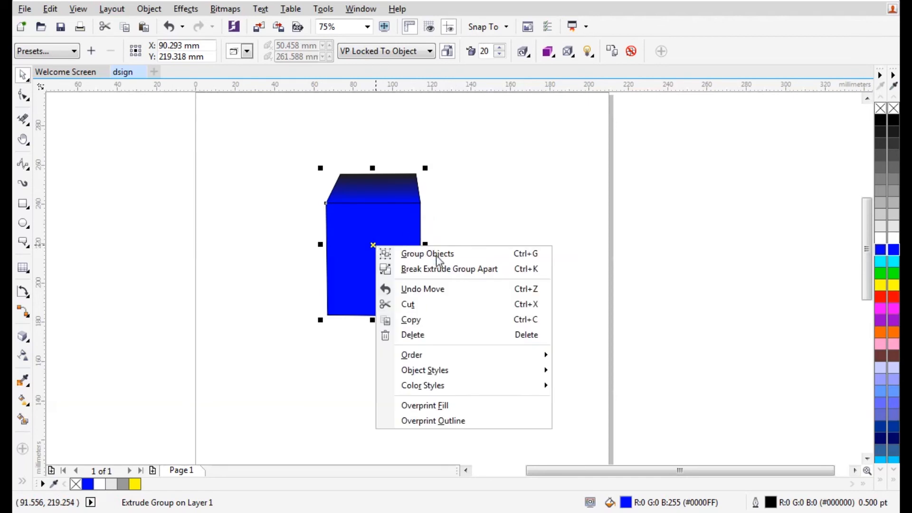
left_click(439, 268)
Pull the top and front faces apart, then select both and delete them
left_click(388, 191)
left_click_drag(477, 181, 483, 176)
left_click_drag(391, 234, 296, 262)
mouse_move(203, 117)
left_mouse_down()
mouse_move(546, 375)
mouse_move(573, 372)
left_mouse_up()
key("Delete")
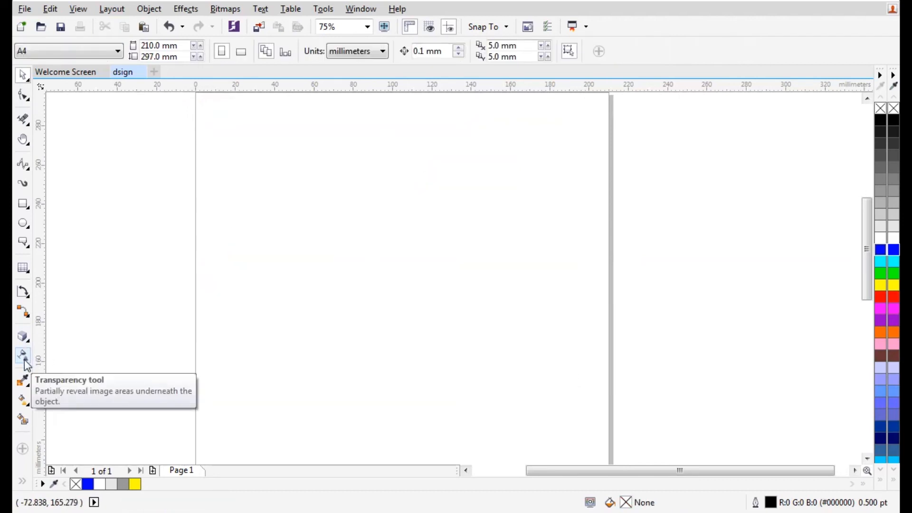
Draw a large rectangle, try a transparency on it, then undo it
left_click(23, 204)
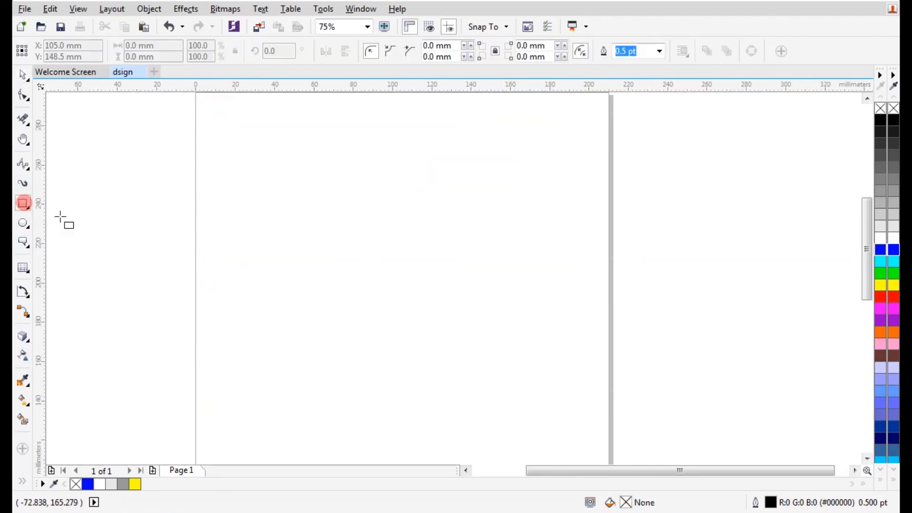
mouse_move(297, 179)
left_mouse_down()
mouse_move(459, 367)
mouse_move(481, 377)
left_mouse_up()
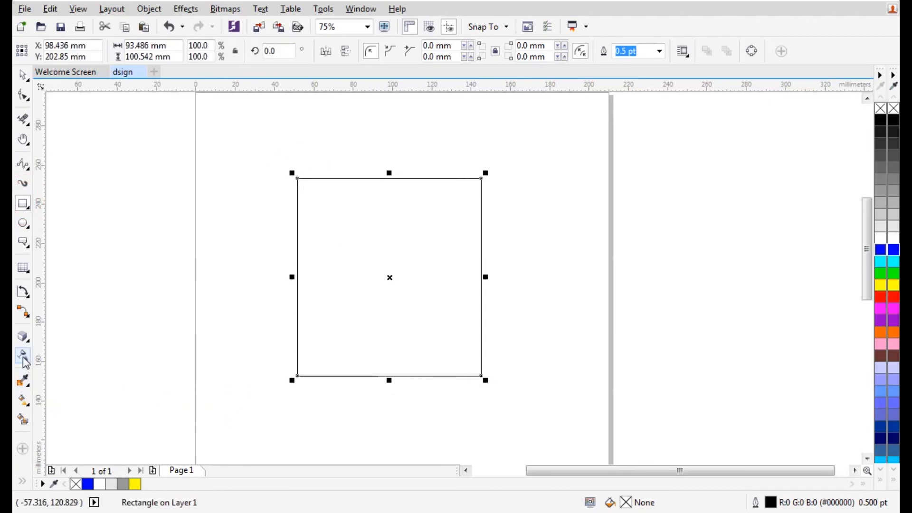
left_click(24, 358)
left_click_drag(297, 375, 429, 249)
left_click(23, 76)
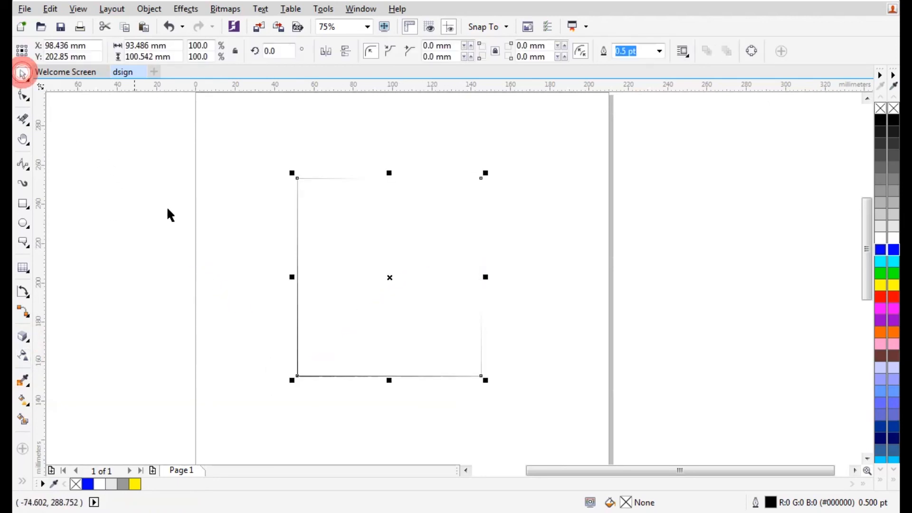
key("ctrl+z")
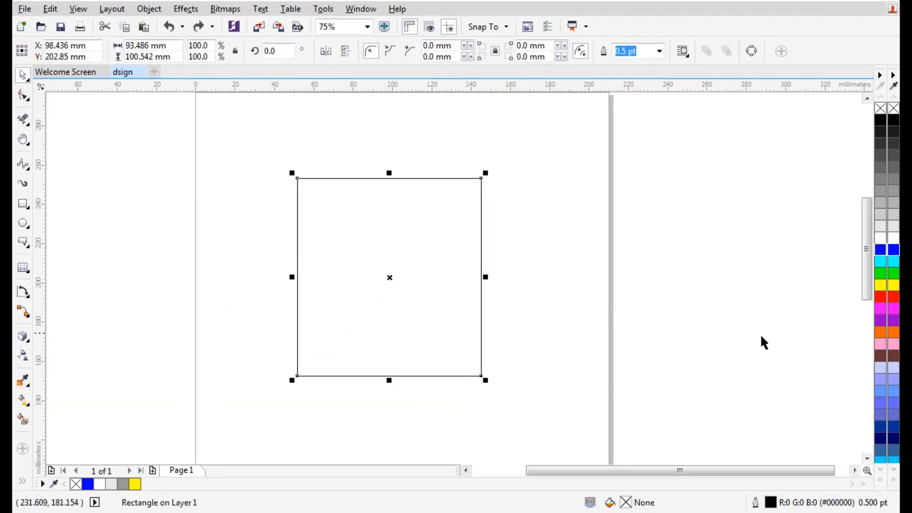
Fill the rectangle red and apply a linear transparency from bottom-left to top-right
left_click(893, 296)
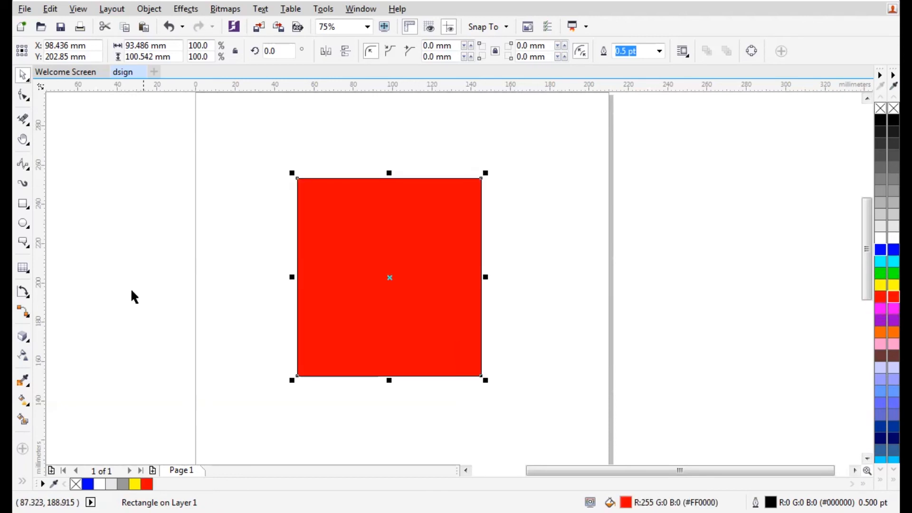
left_click(22, 362)
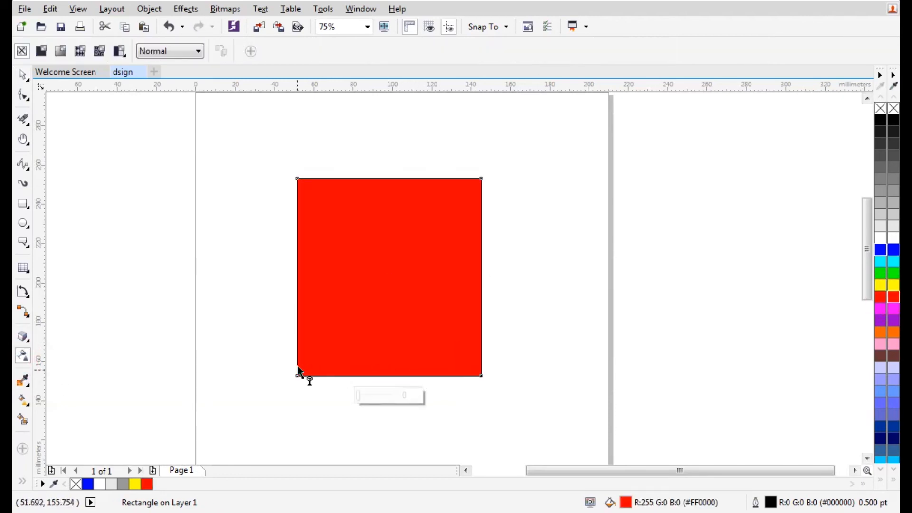
left_click_drag(298, 376, 408, 244)
left_click_drag(440, 218, 454, 208)
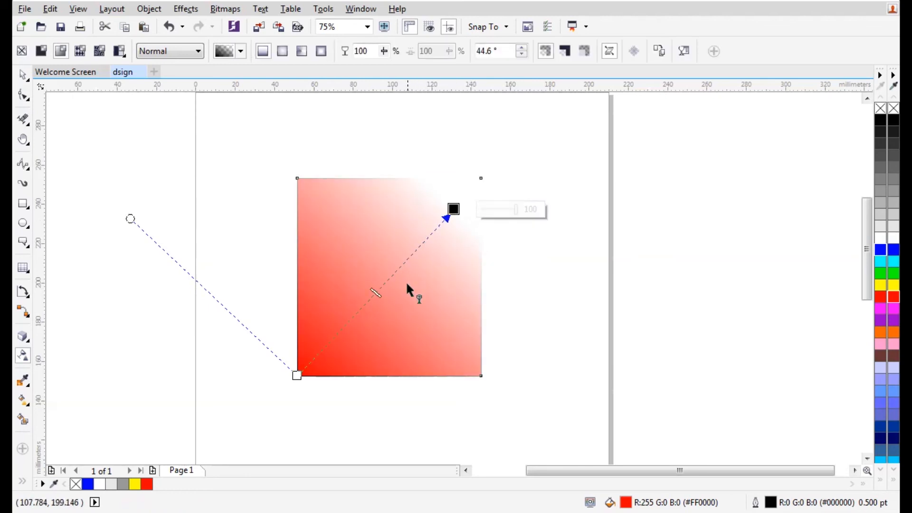
Adjust the fade nodes, moving the start to the middle and stretching the end right
left_click(296, 376)
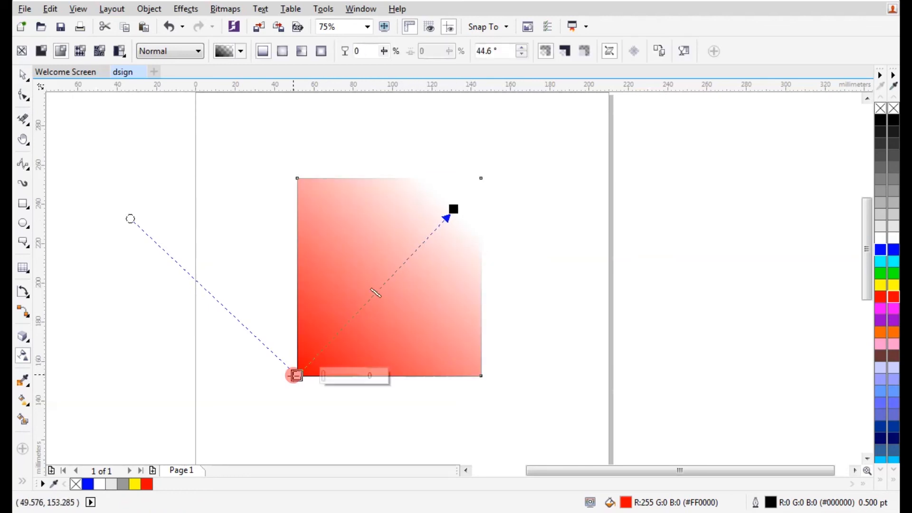
left_click(454, 209)
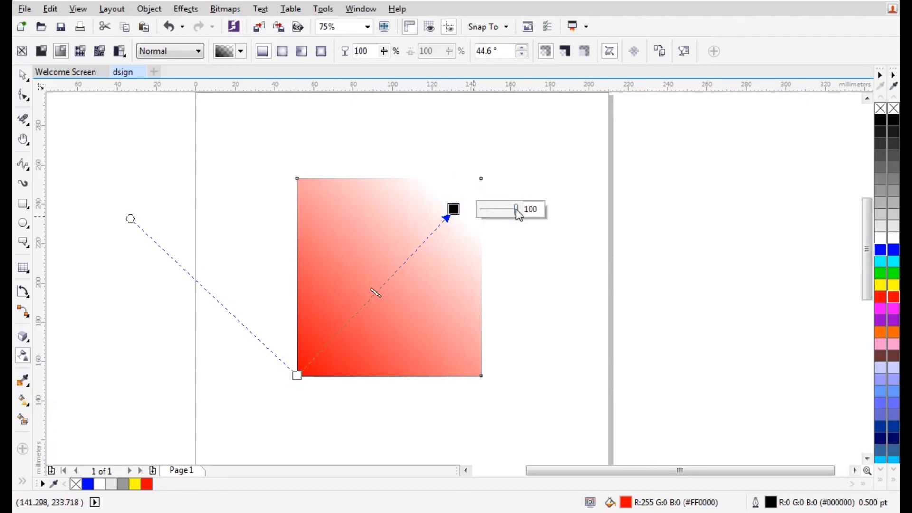
left_click_drag(517, 209, 500, 210)
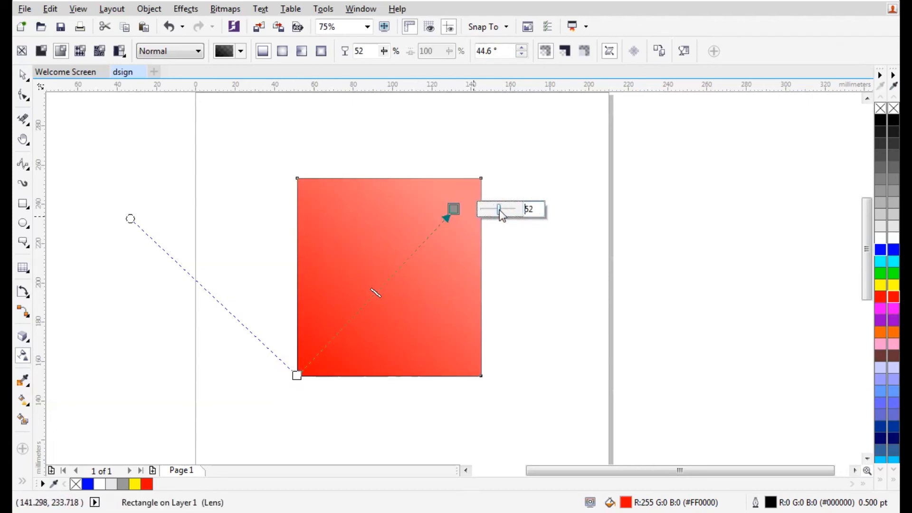
left_click_drag(454, 209, 462, 239)
left_click_drag(294, 376, 365, 253)
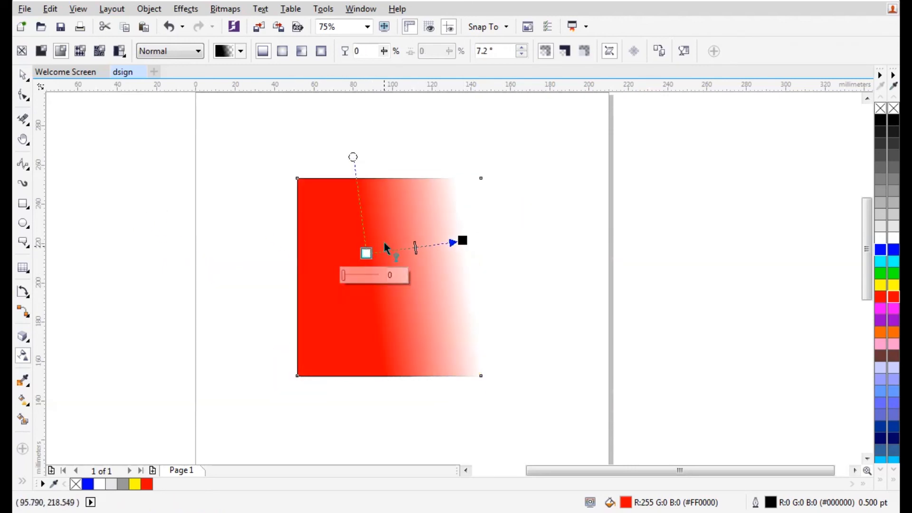
left_click_drag(462, 240, 525, 247)
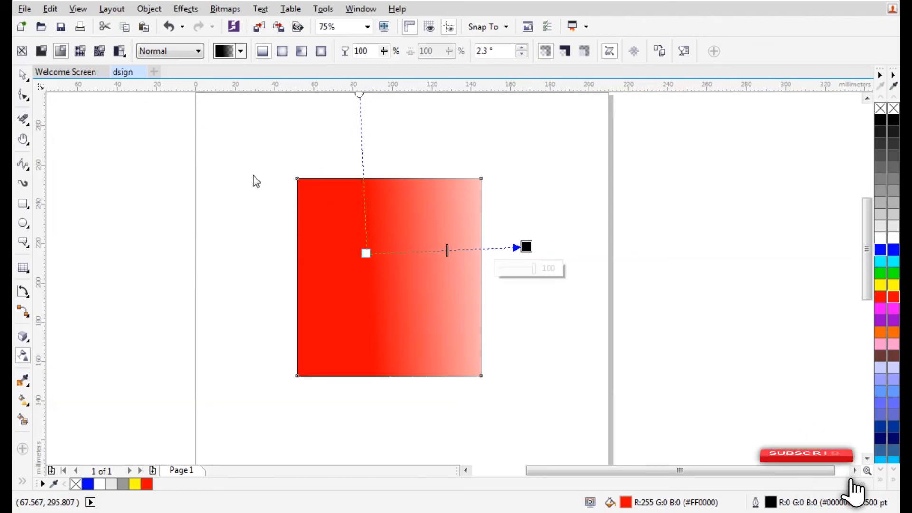
left_click(27, 75)
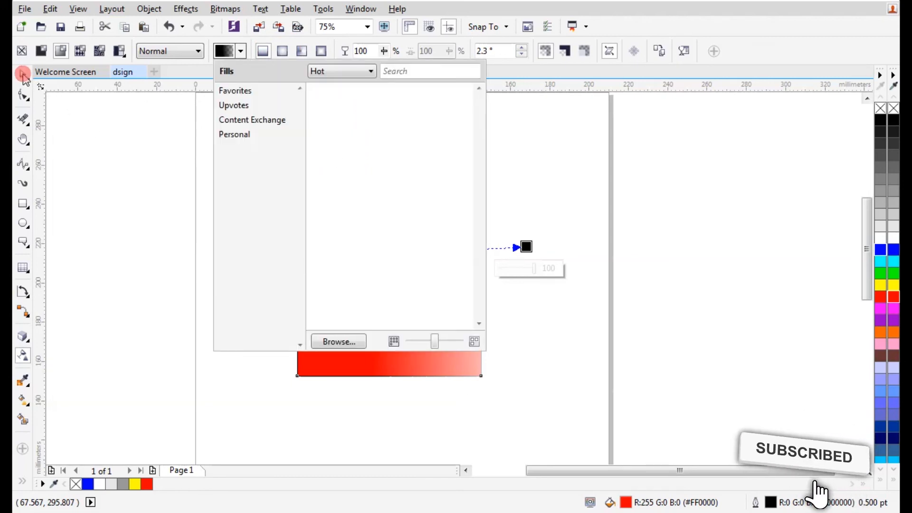
Try rectangular and conical transparency fades on the red rectangle, adjusting their centre and edges
left_click(321, 51)
left_click_drag(446, 250, 420, 247)
left_click_drag(527, 247, 484, 362)
left_click(302, 51)
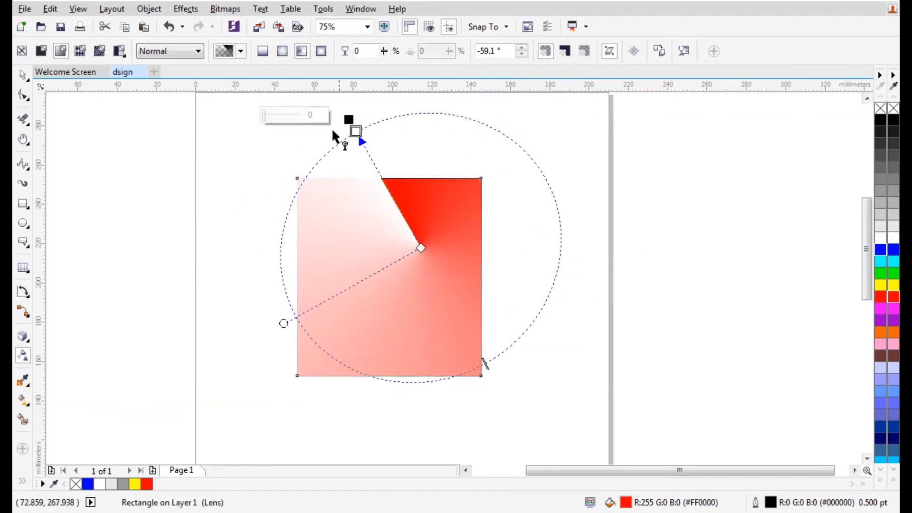
left_click_drag(355, 131, 327, 191)
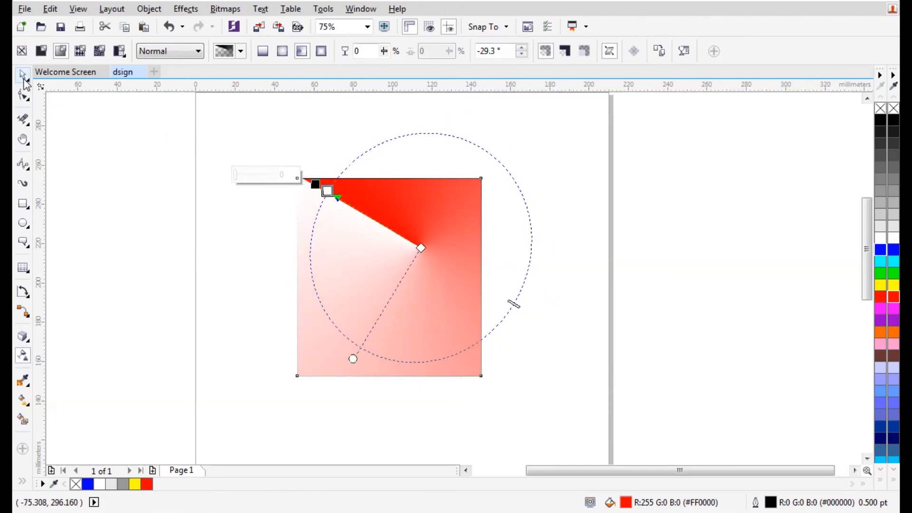
Undo the transparency changes until the rectangle is solid red again
left_click(23, 75)
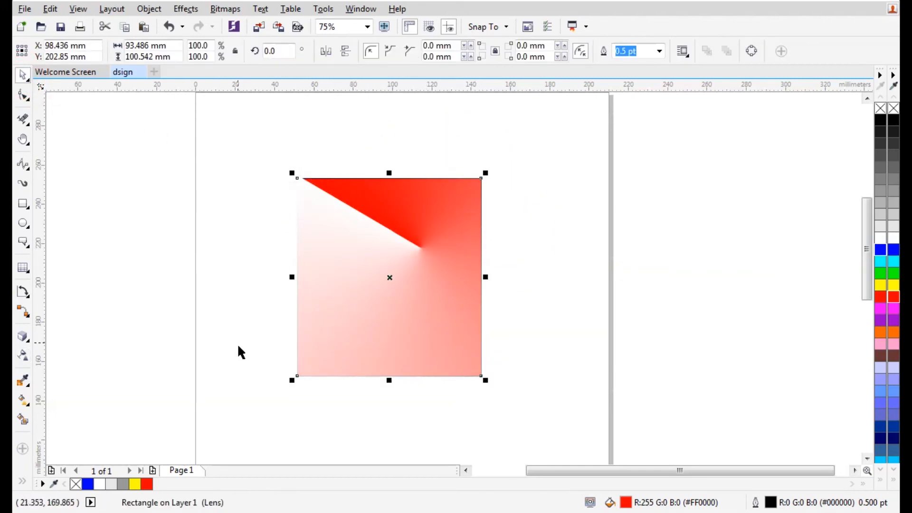
key("ctrl+z")
key("ctrl+z")
key("ctrl+z")
key("ctrl+z")
key("ctrl+z")
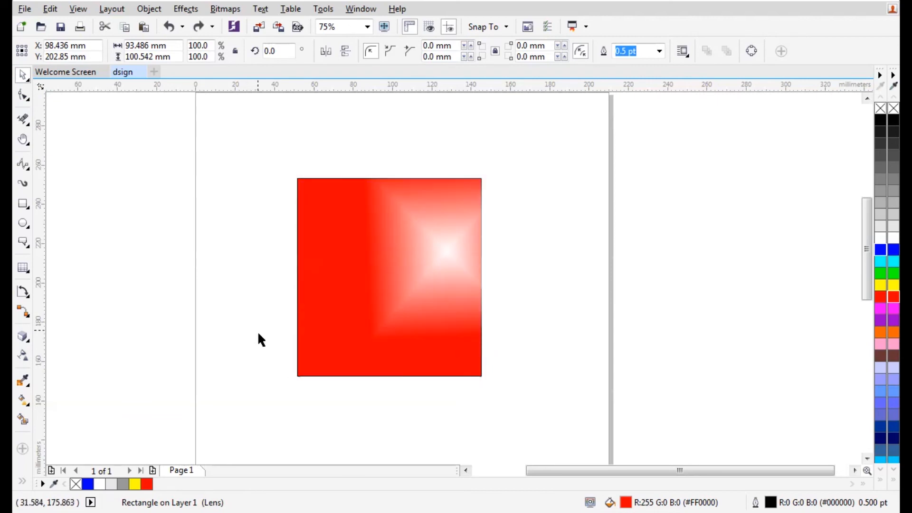
key("ctrl+z")
key("ctrl+z")
key("ctrl+z")
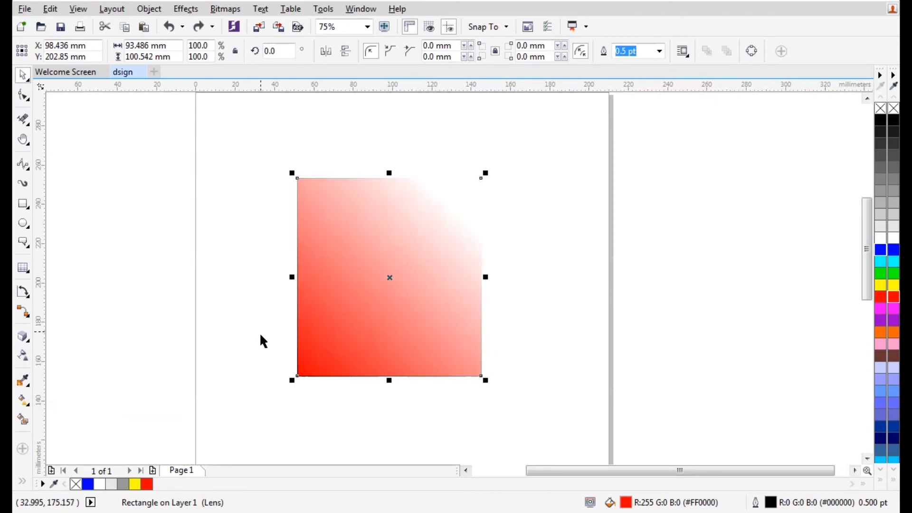
key("ctrl+z")
key("ctrl+z")
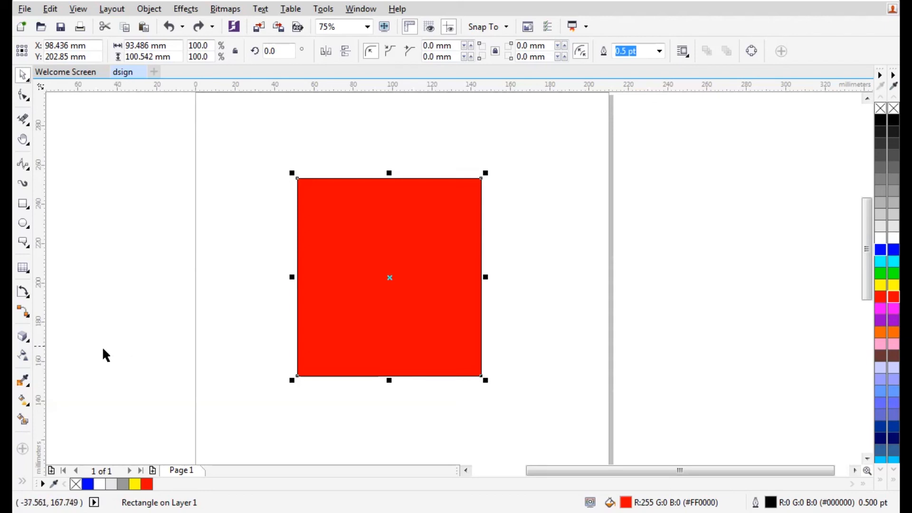
Apply a linear transparency from bottom-left to upper-right, then undo it
left_click(22, 362)
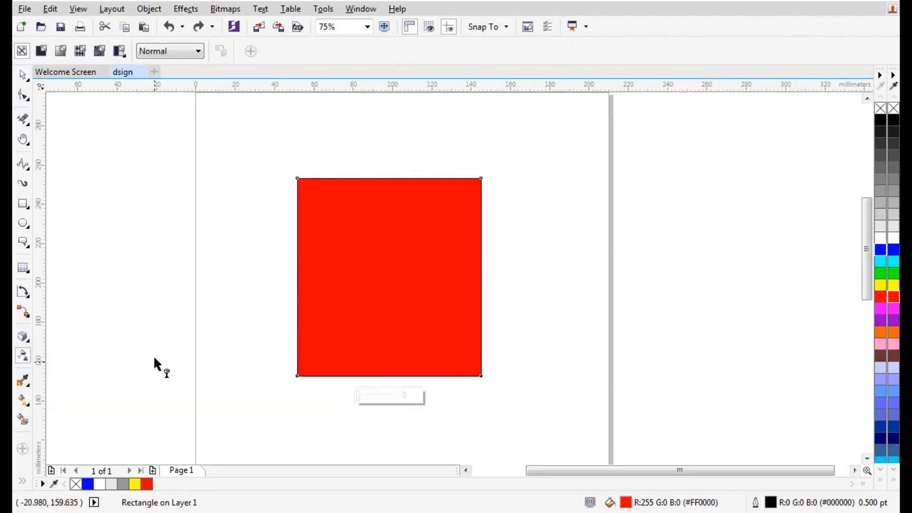
left_click_drag(297, 375, 417, 252)
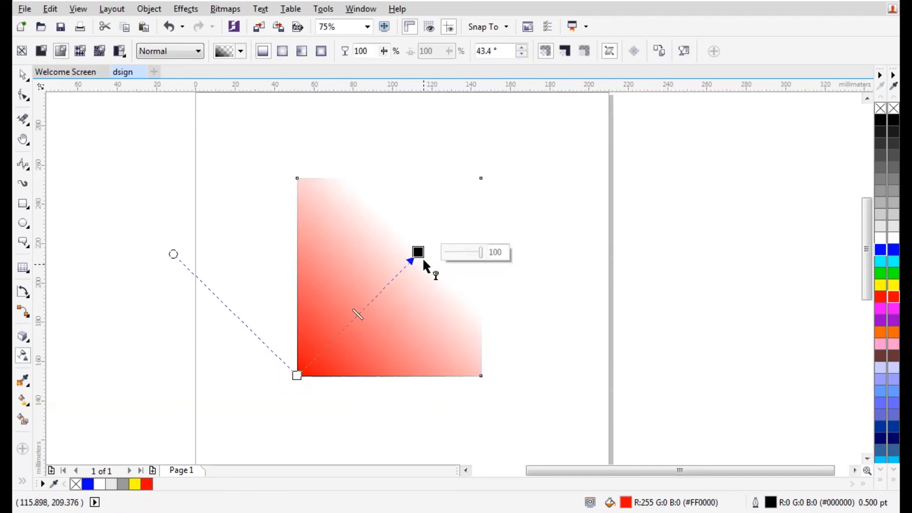
key("ctrl+z")
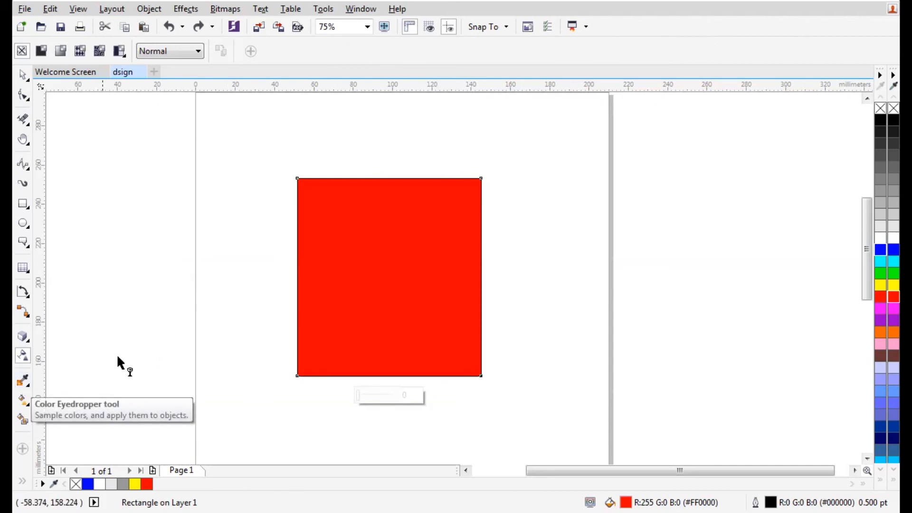
left_click(23, 204)
Draw an empty tall rectangle right of the red one and refill the red rectangle purple #904CD9
left_click_drag(532, 190, 610, 367)
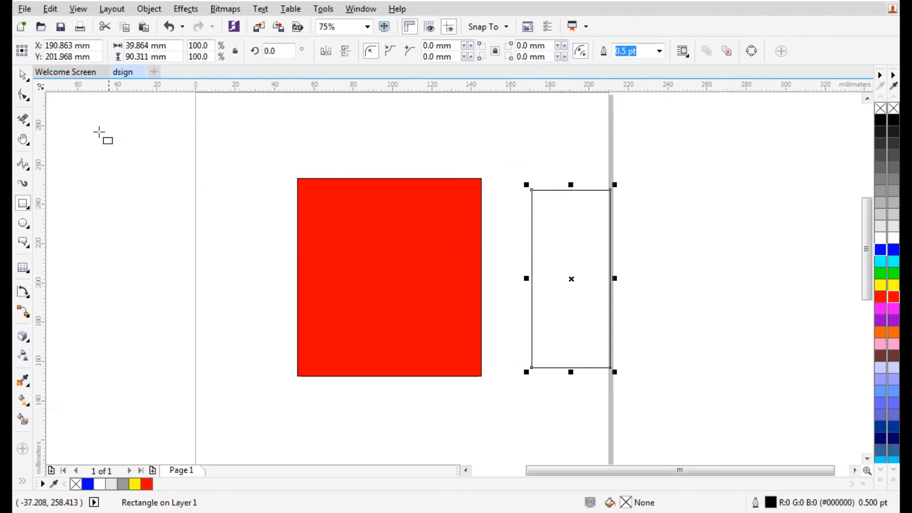
left_click(23, 74)
left_click(373, 283)
left_click(373, 283)
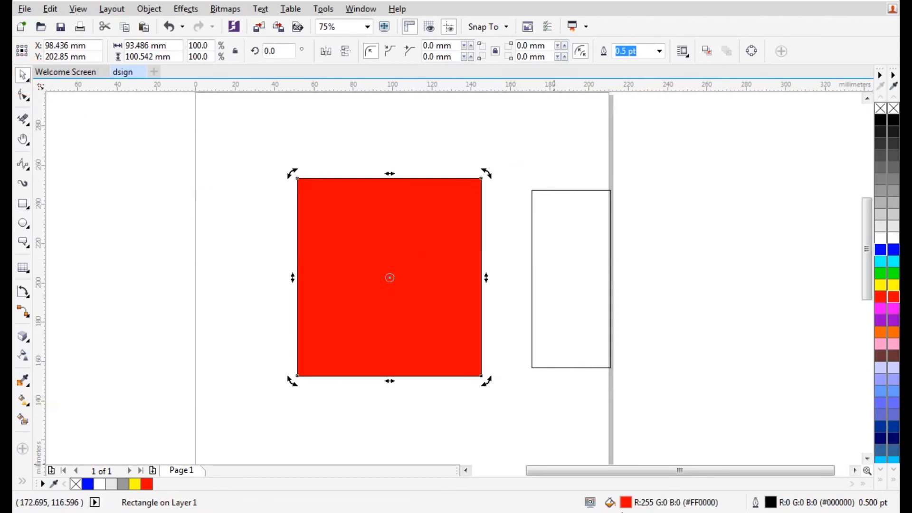
double_click(626, 502)
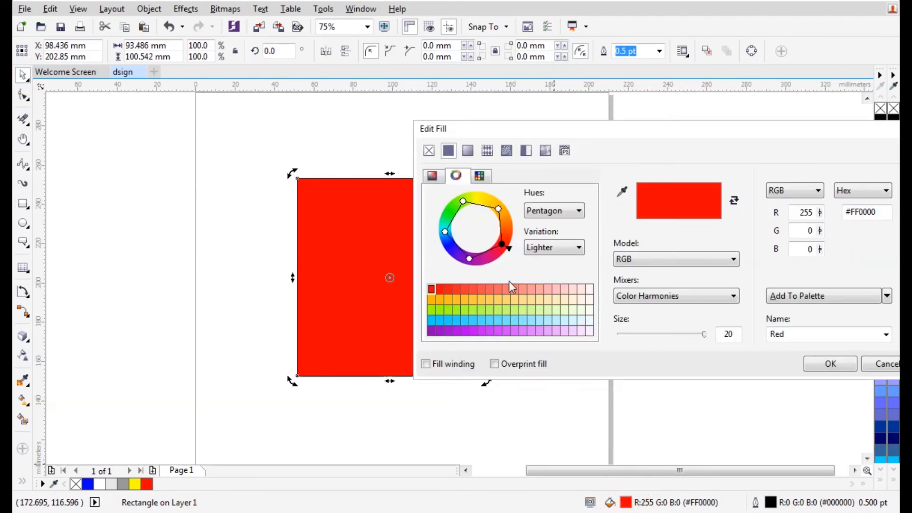
left_click_drag(505, 245, 535, 233)
left_click(434, 180)
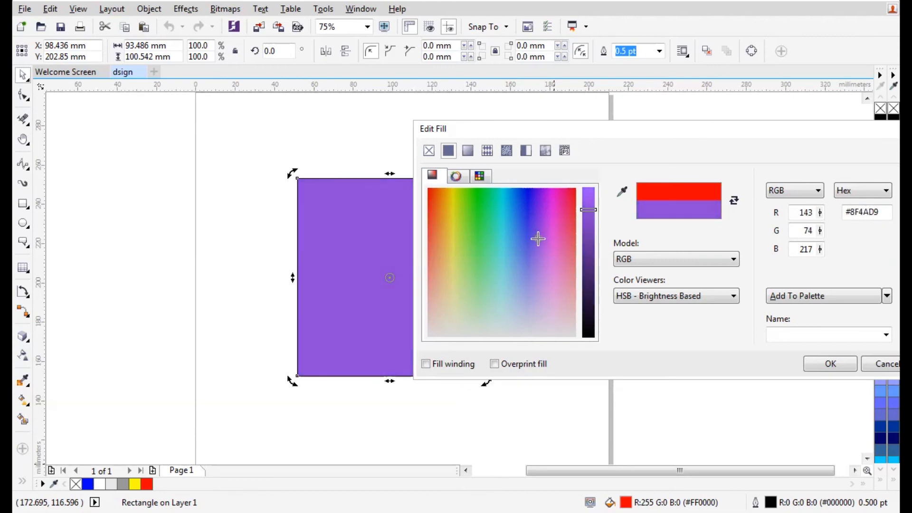
left_click(829, 365)
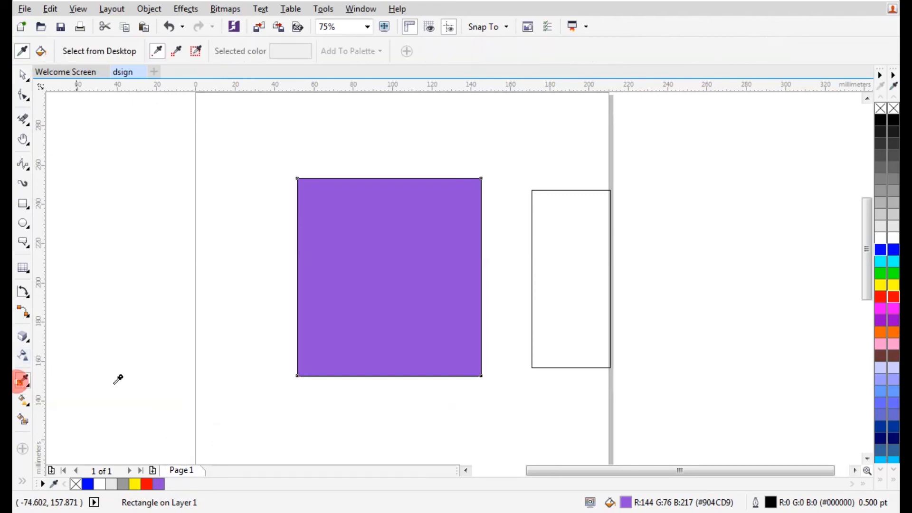
Sample the tall rectangle's white with the eyedropper, apply it to the square, then undo
left_click(429, 281)
left_click(575, 262)
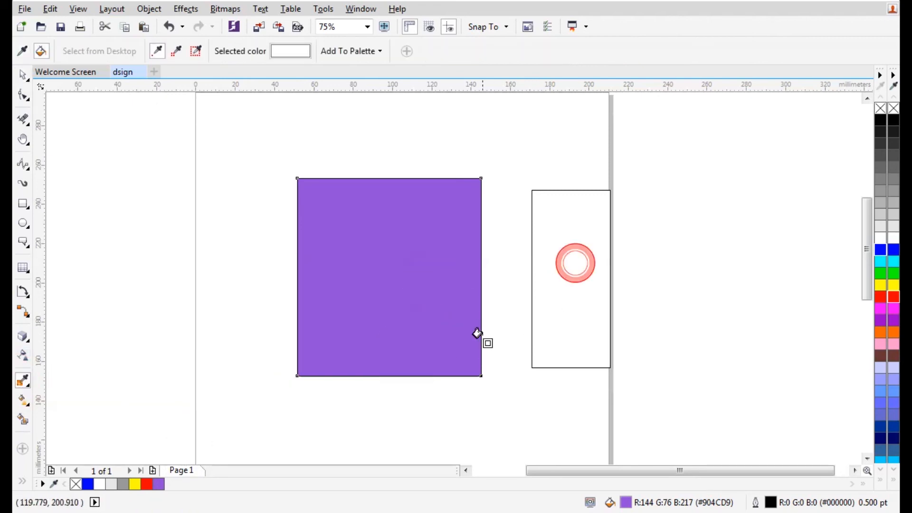
left_click(548, 278)
left_click(398, 264)
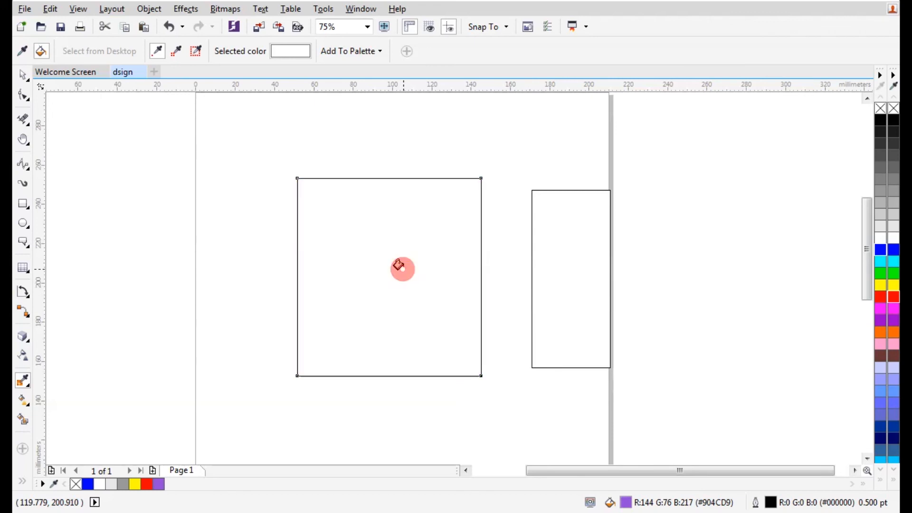
key("ctrl+z")
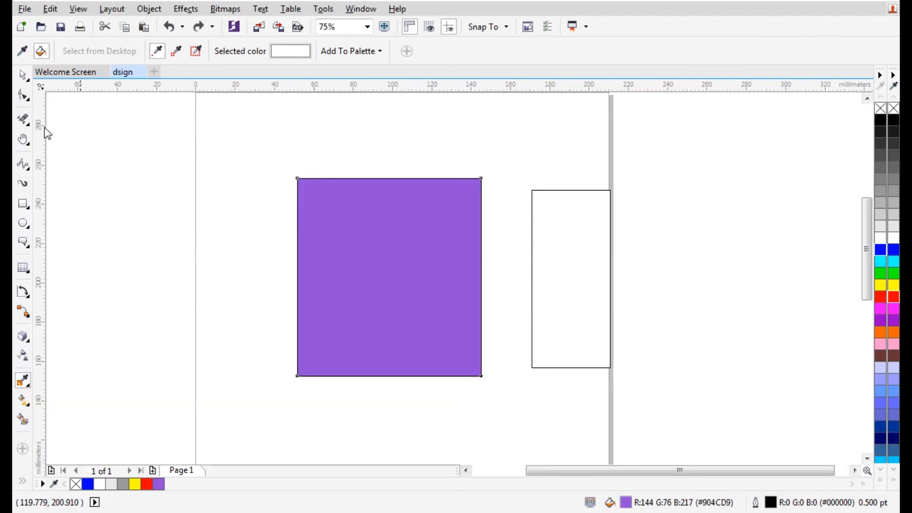
Sample the square's purple and fill the tall rectangle with it
left_click(23, 76)
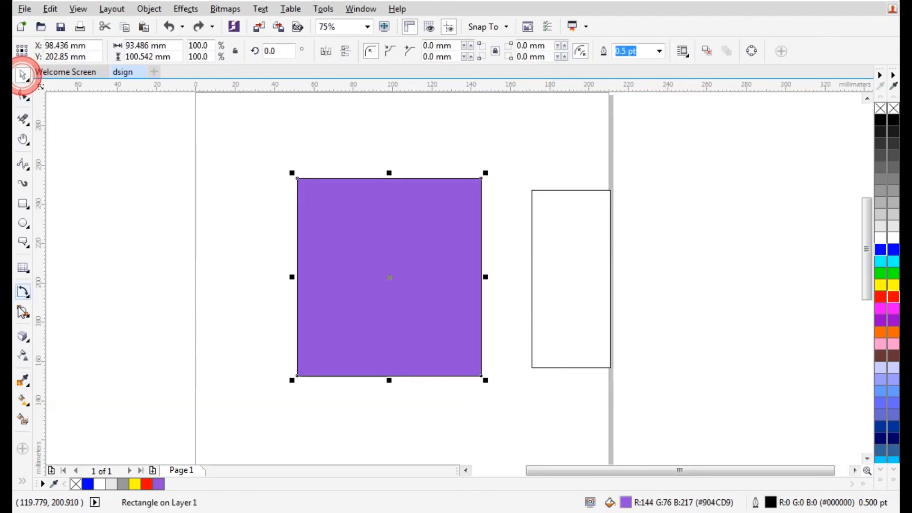
left_click(23, 381)
left_click(397, 268)
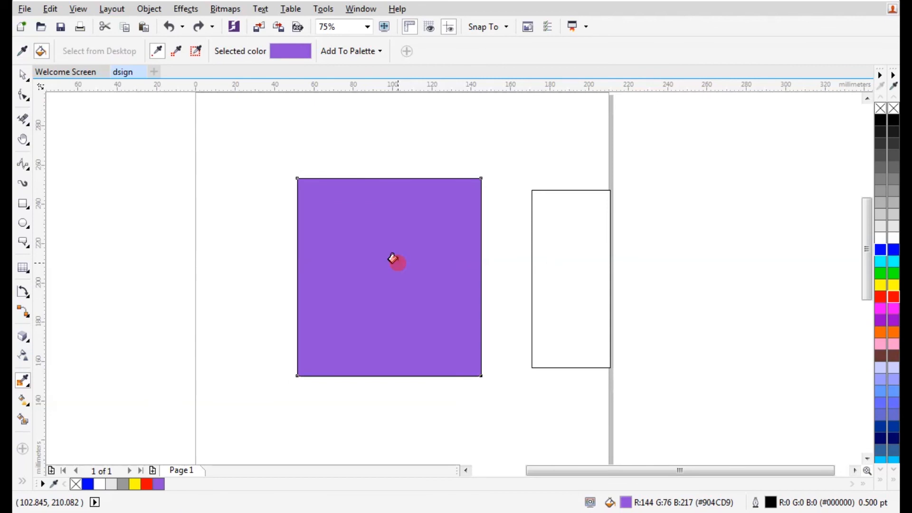
left_click(551, 243)
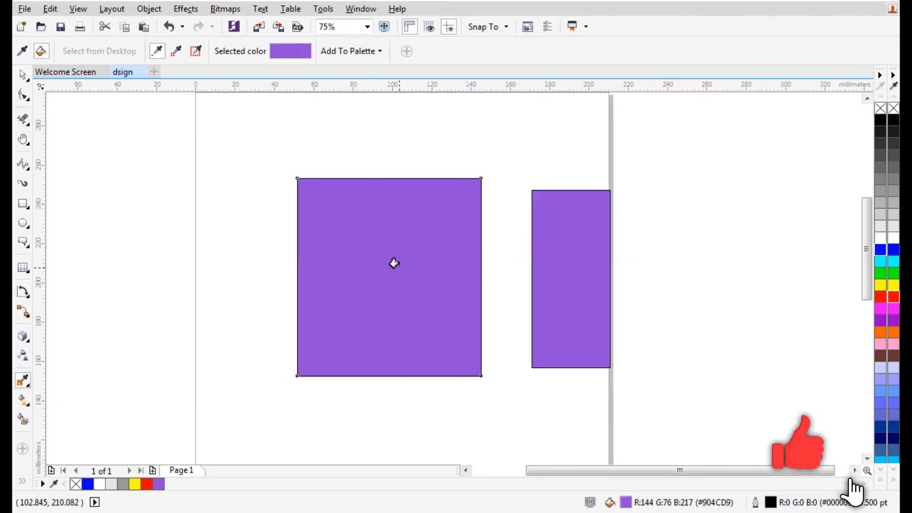
Box-select the tall rectangle and delete it
left_click(23, 76)
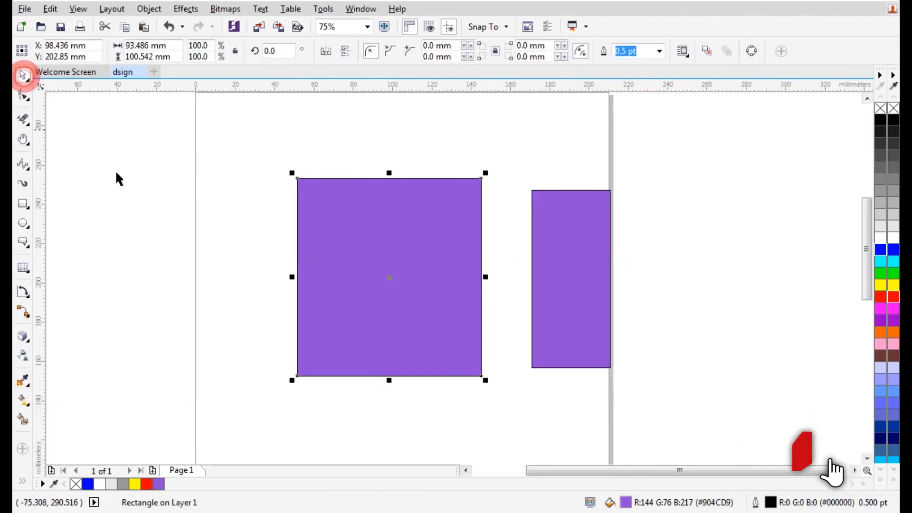
left_click(503, 153)
left_click_drag(501, 148, 612, 407)
key("Delete")
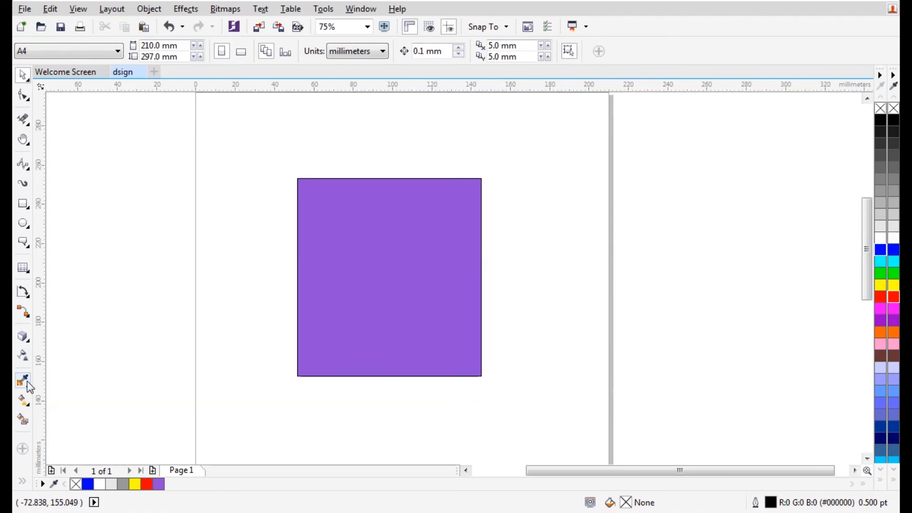
Lay an interactive gradient across the purple rectangle from top-right to bottom-left
left_click(27, 407)
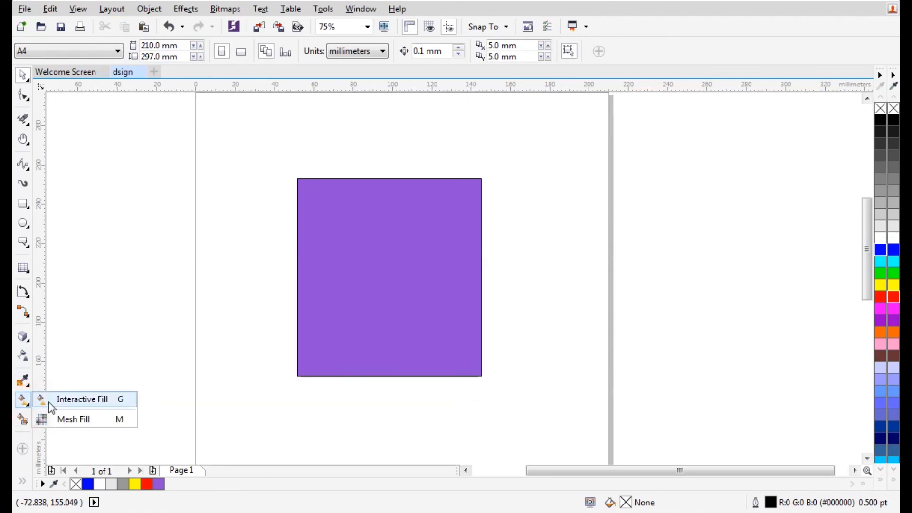
left_click(49, 402)
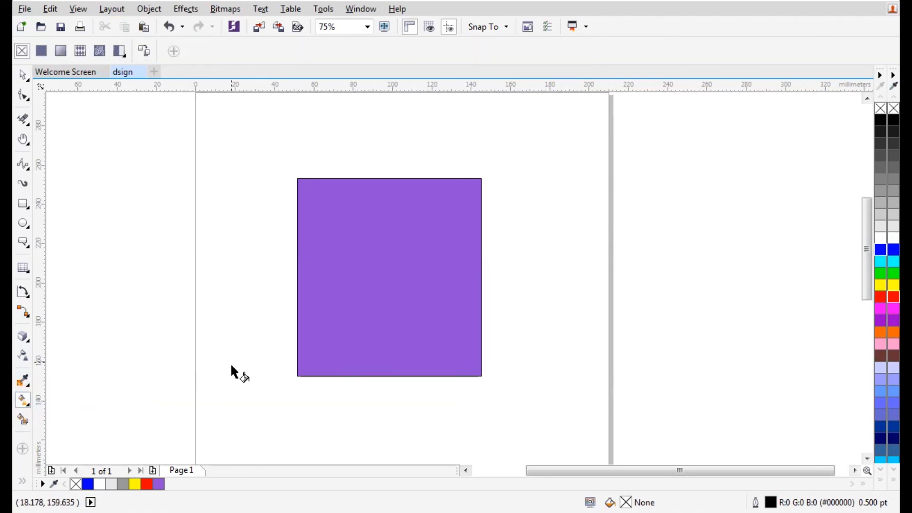
left_click(297, 376)
left_click_drag(480, 180, 330, 339)
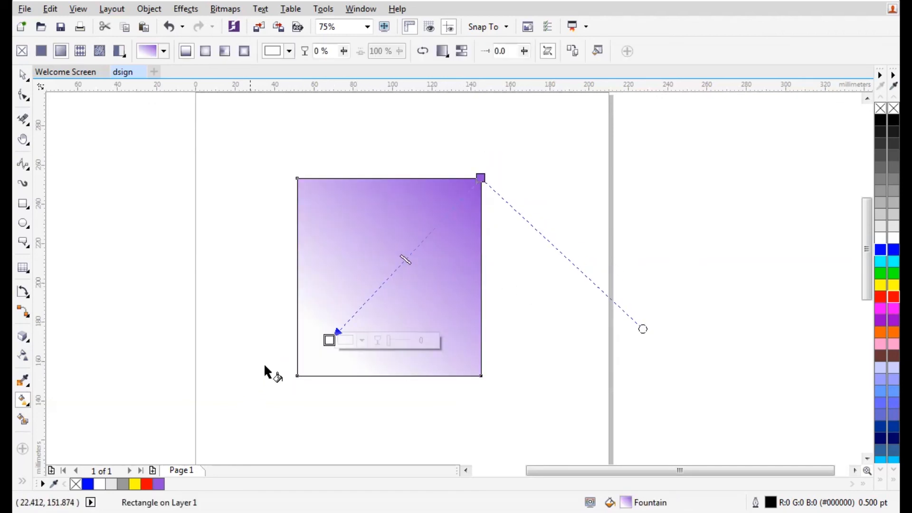
Set the gradient's start node colour to golden yellow
left_click(346, 341)
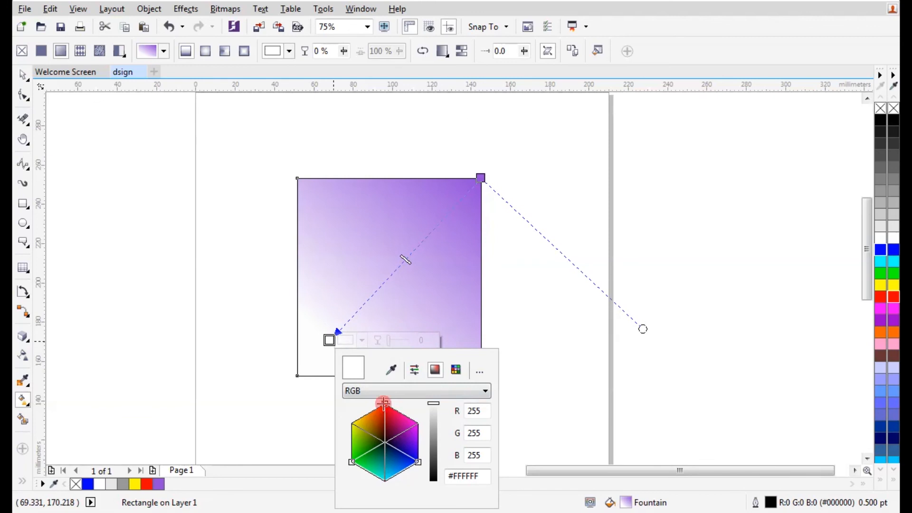
left_click(391, 420)
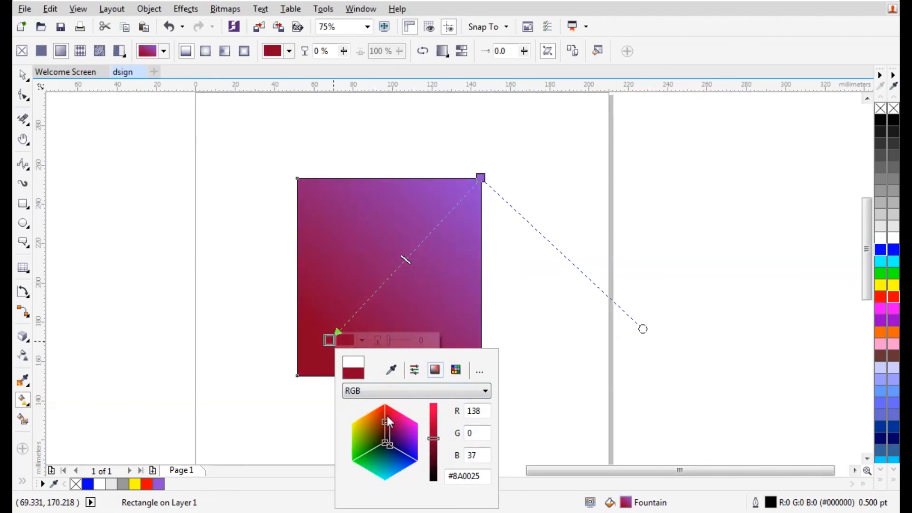
left_click(385, 428)
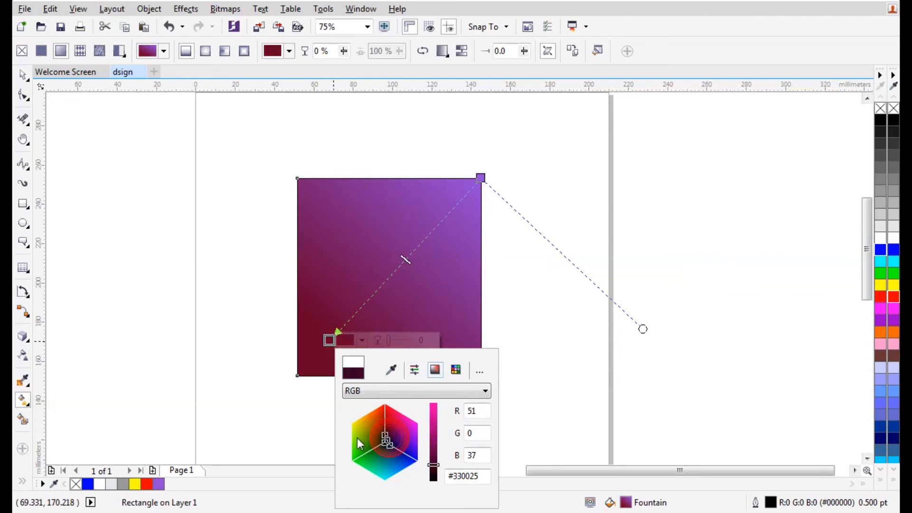
mouse_move(390, 446)
left_mouse_down()
mouse_move(349, 446)
mouse_move(386, 412)
left_mouse_up()
mouse_move(384, 443)
left_mouse_down()
mouse_move(361, 434)
mouse_move(371, 403)
mouse_move(384, 407)
left_mouse_up()
left_click_drag(362, 457, 360, 456)
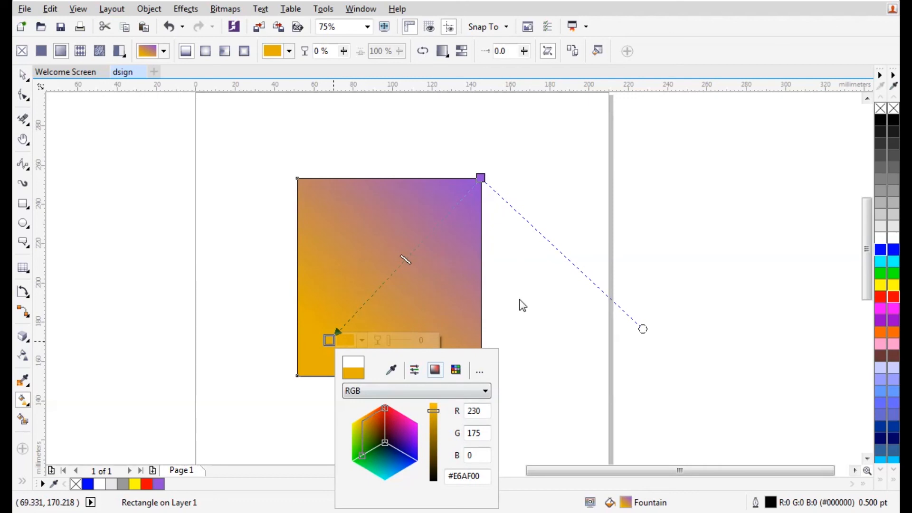
left_click(480, 177)
Colour the end node blue, the middle node magenta, and add a dark brown node
left_click(480, 178)
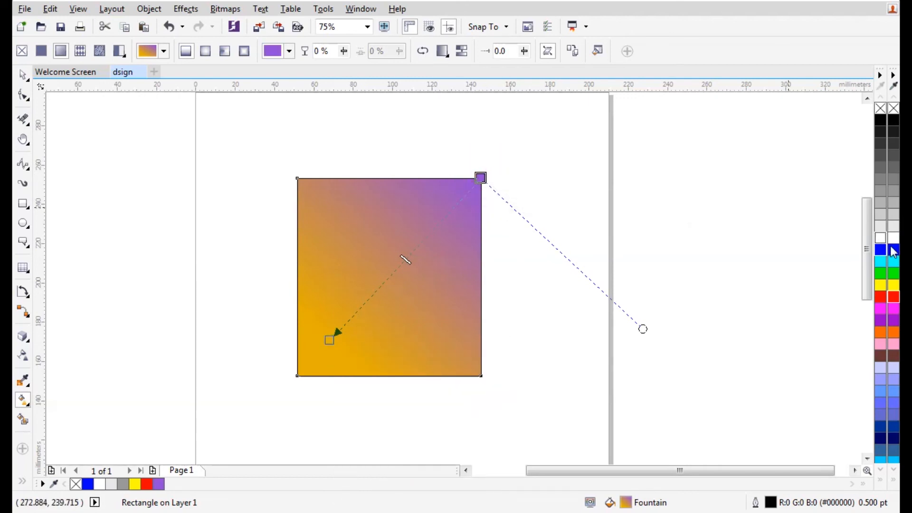
left_click_drag(697, 239, 482, 179)
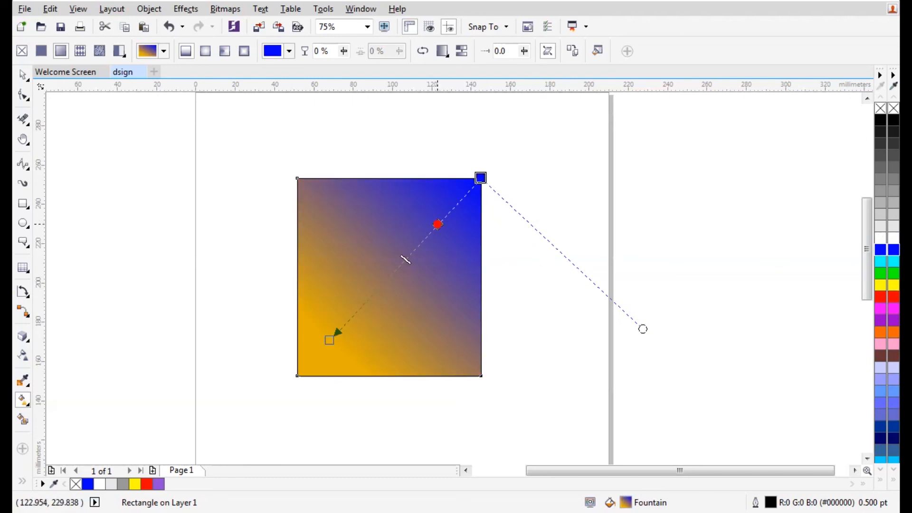
left_click(438, 224)
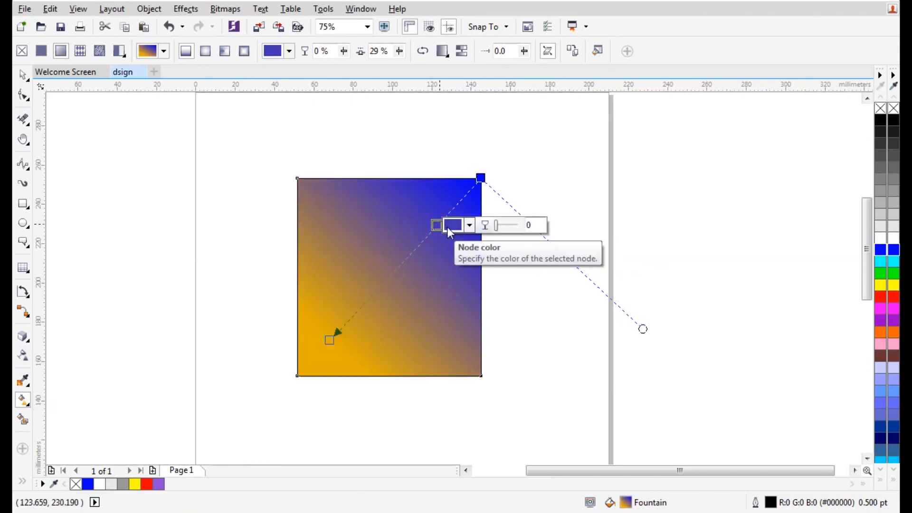
left_click(894, 309)
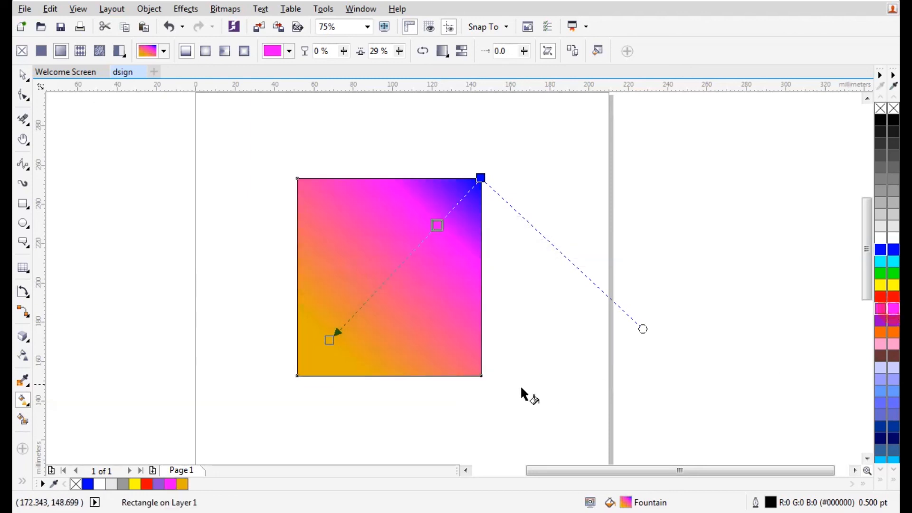
double_click(384, 280)
left_click(892, 356)
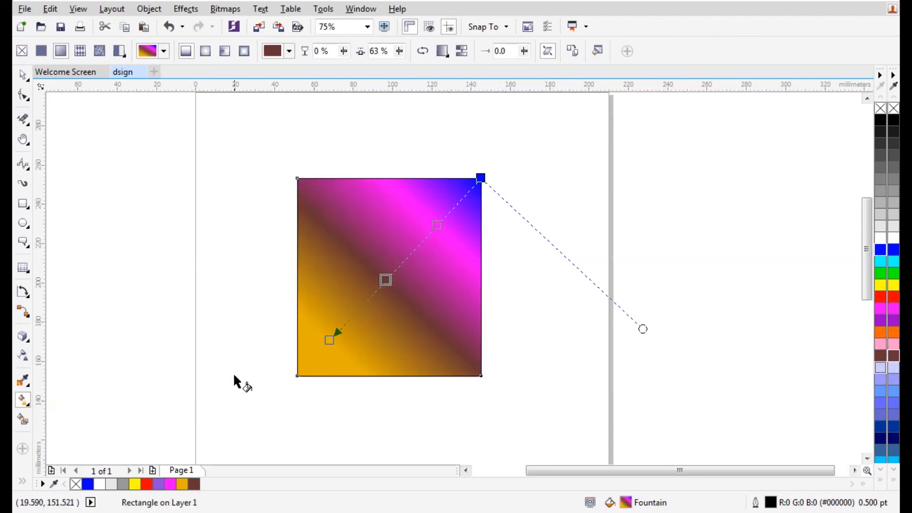
left_click(23, 77)
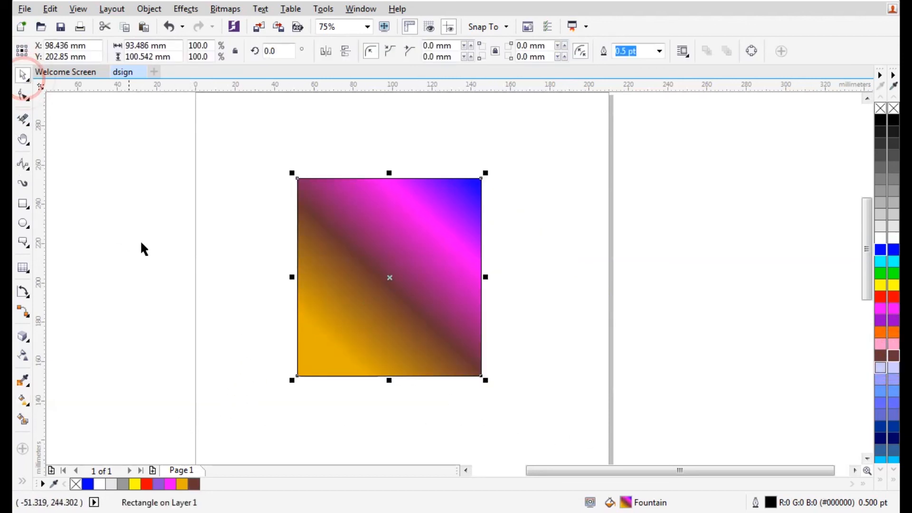
Apply a mesh fill and drag its nodes into a curled magenta fold with a bulging right edge
left_click(26, 407)
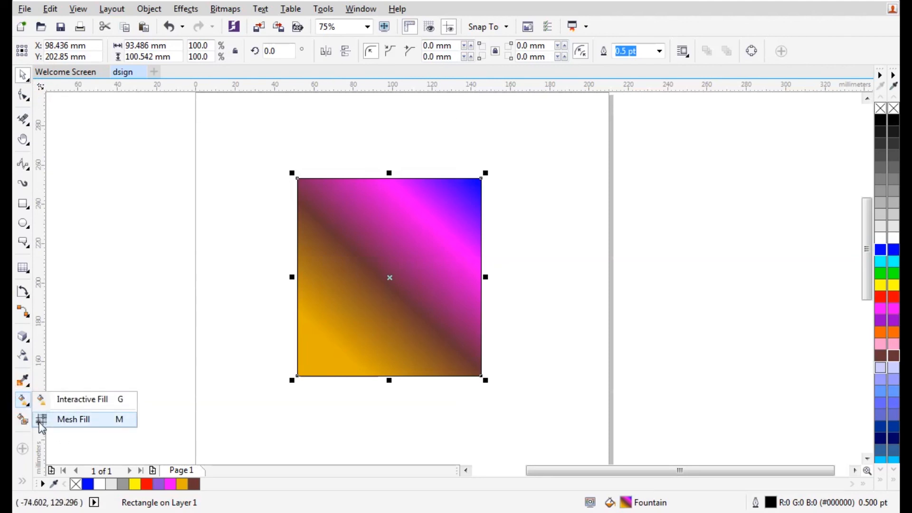
left_click(71, 419)
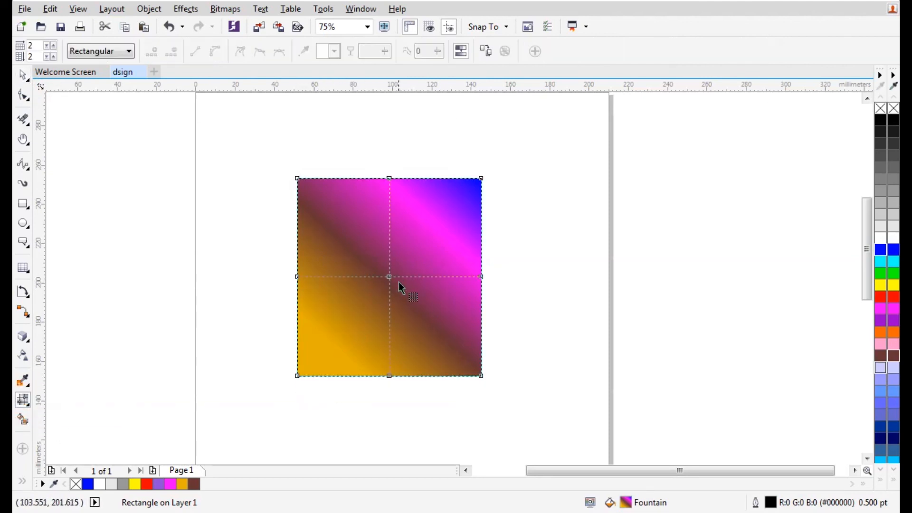
left_click_drag(389, 276, 479, 373)
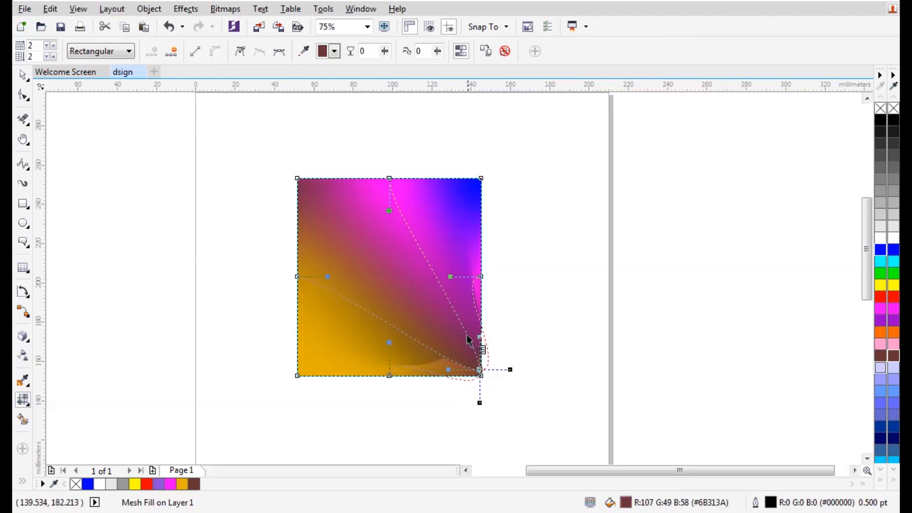
left_click_drag(482, 178, 346, 297)
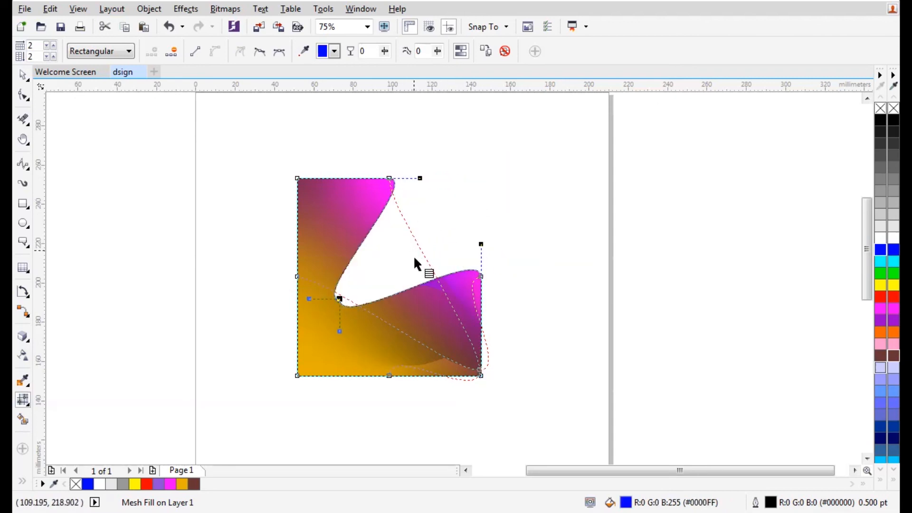
key("ctrl+z")
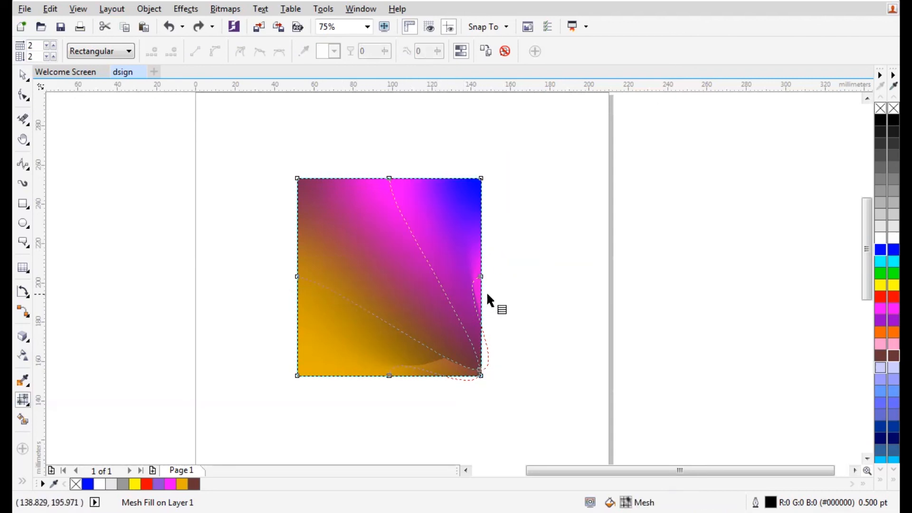
mouse_move(480, 277)
left_mouse_down()
mouse_move(440, 273)
mouse_move(486, 273)
left_mouse_up()
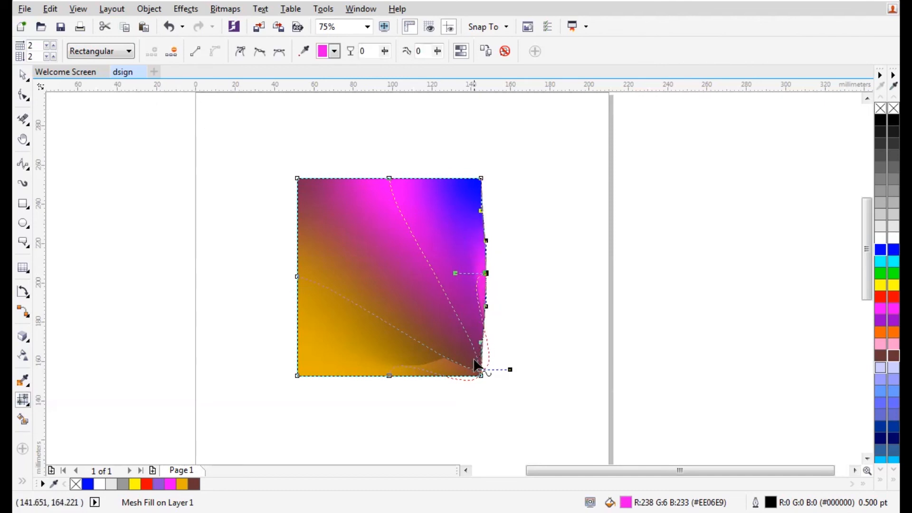
left_click_drag(479, 371, 383, 314)
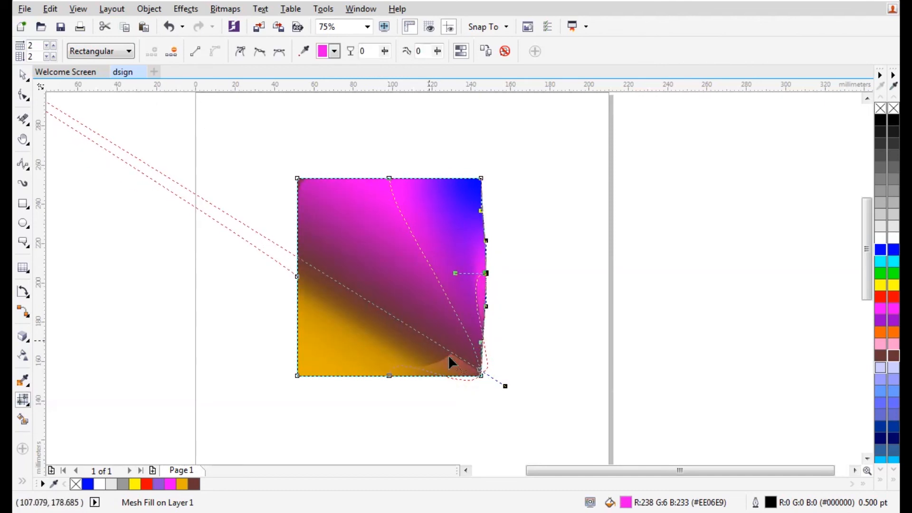
left_click_drag(505, 383, 370, 230)
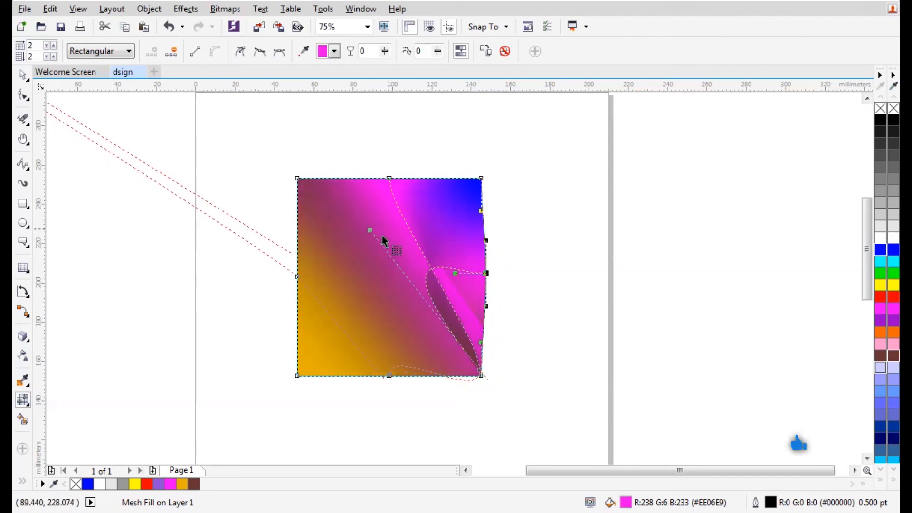
left_click_drag(455, 273, 448, 190)
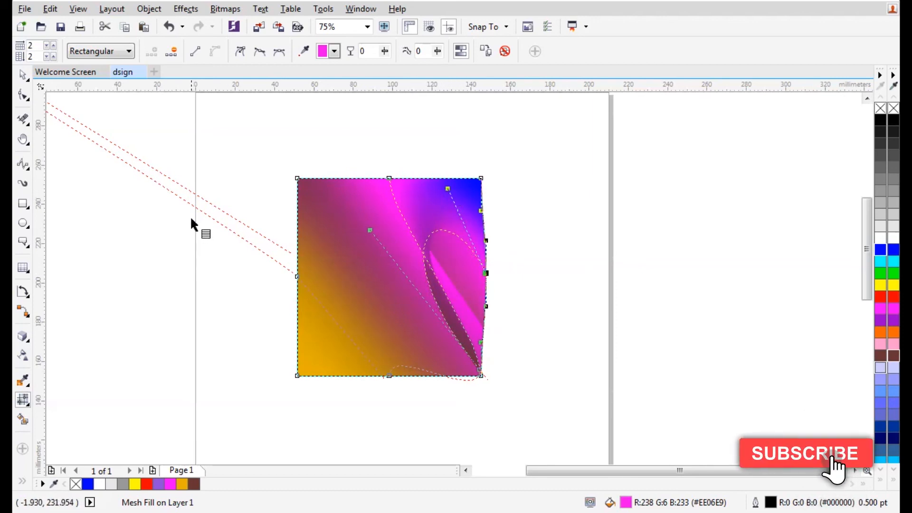
Box-select the mesh-filled shape and delete it
left_click(26, 75)
left_click(65, 192)
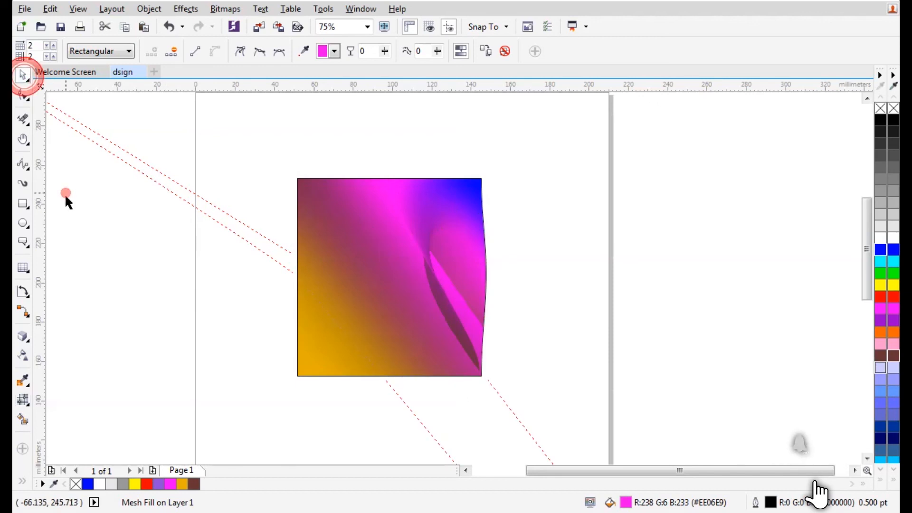
left_click_drag(561, 141, 246, 411)
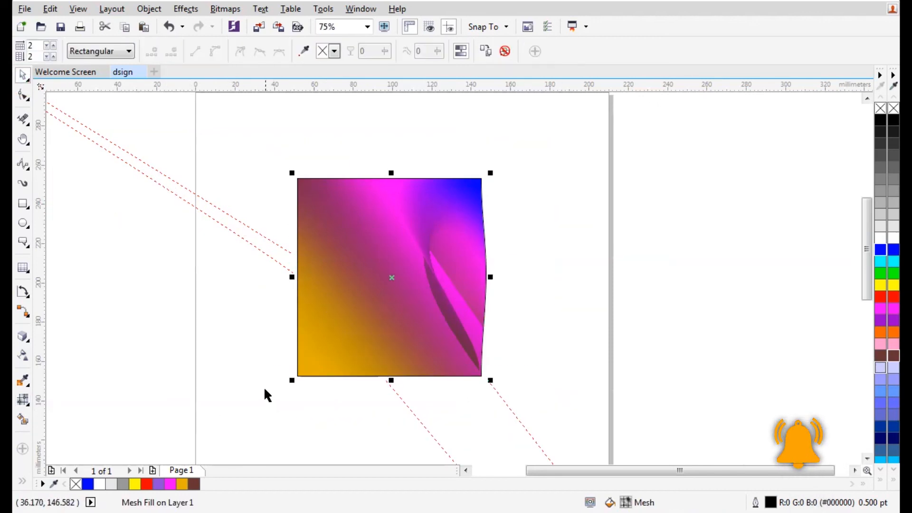
key("Delete")
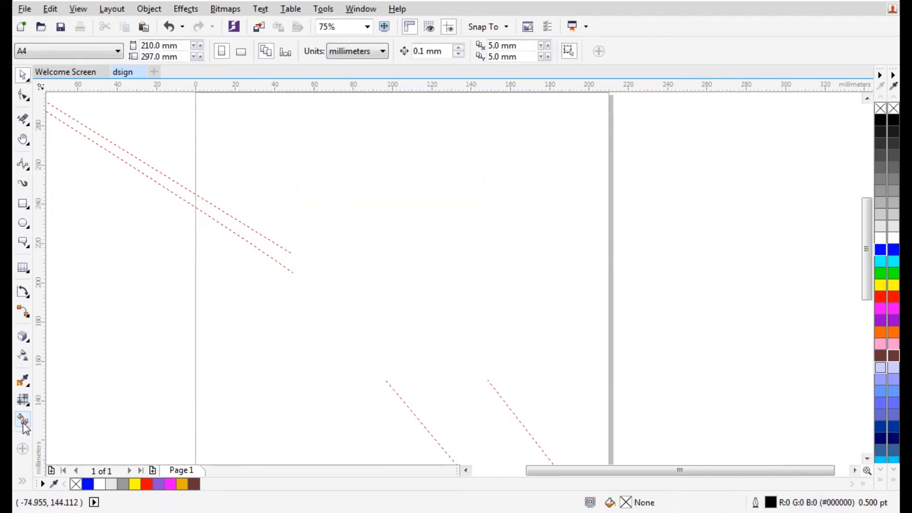
Draw a rectangle near the page centre overlapped by two wide ellipses and a tall ellipse
left_click(23, 203)
mouse_move(315, 164)
left_mouse_down()
mouse_move(400, 300)
mouse_move(495, 381)
left_mouse_up()
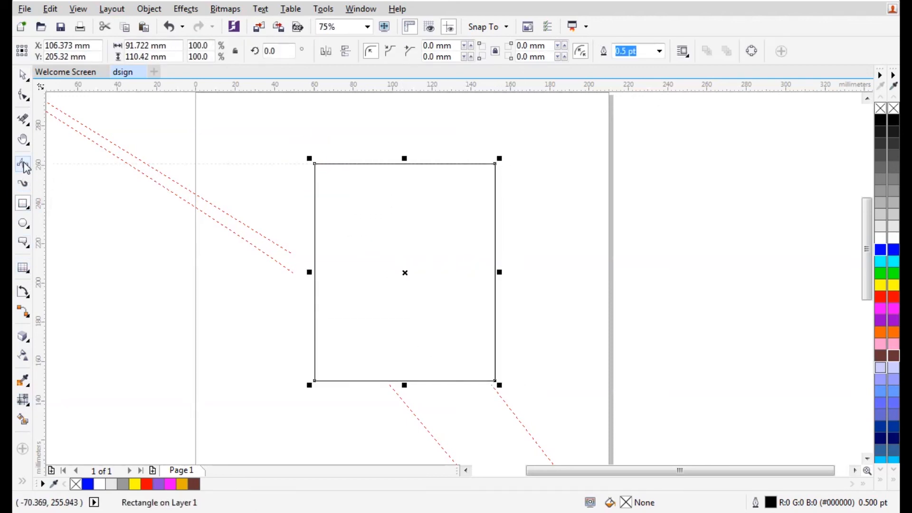
left_click(23, 223)
left_click_drag(280, 127, 539, 244)
left_click_drag(248, 279, 558, 431)
left_click_drag(226, 140, 386, 457)
left_click(27, 75)
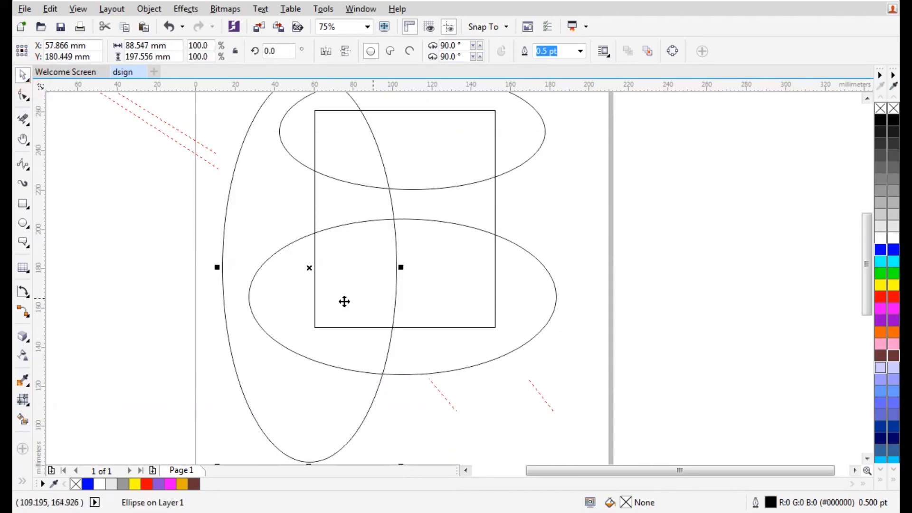
Fill the tall ellipse blue, both wide ellipses light grey and the rectangle cyan
left_click(893, 249)
left_click(428, 168)
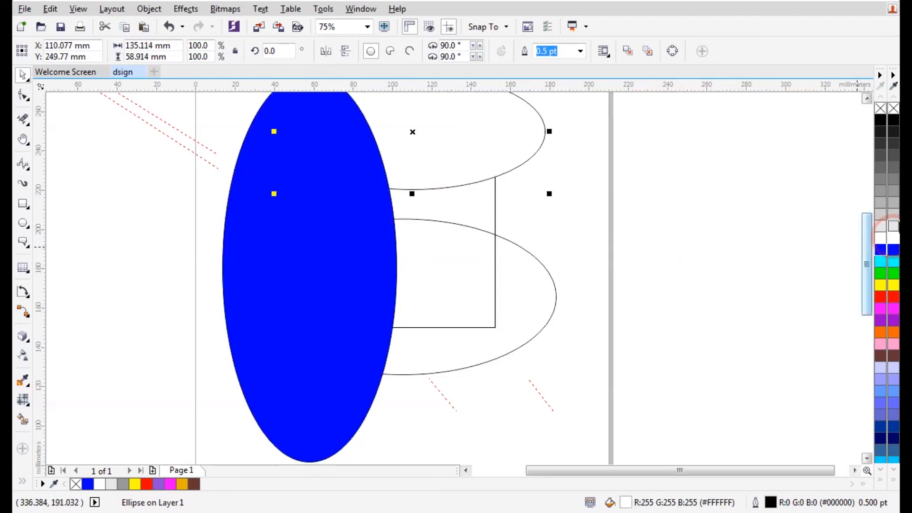
left_click(893, 215)
left_click(444, 264)
left_click(893, 215)
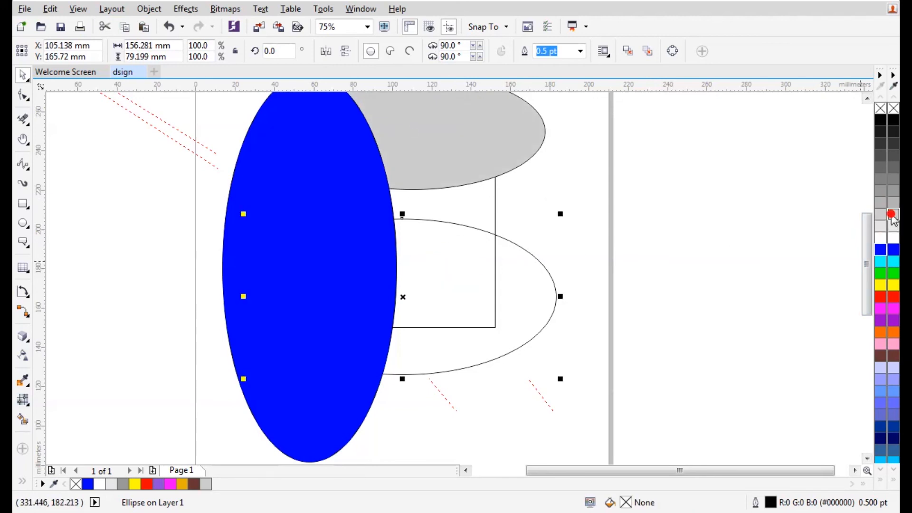
left_click(475, 210)
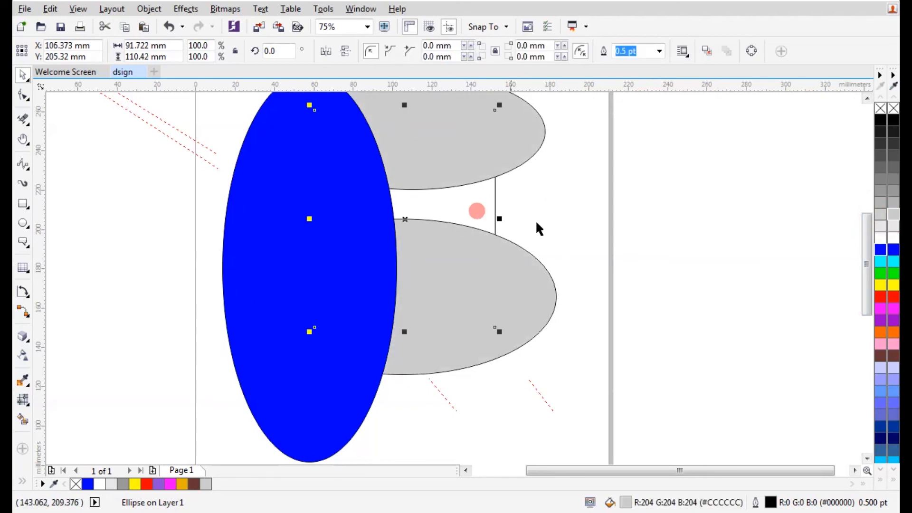
left_click(893, 261)
left_click(580, 362)
Bring the upper grey ellipse to the front
scroll(391, 349, "down", 1)
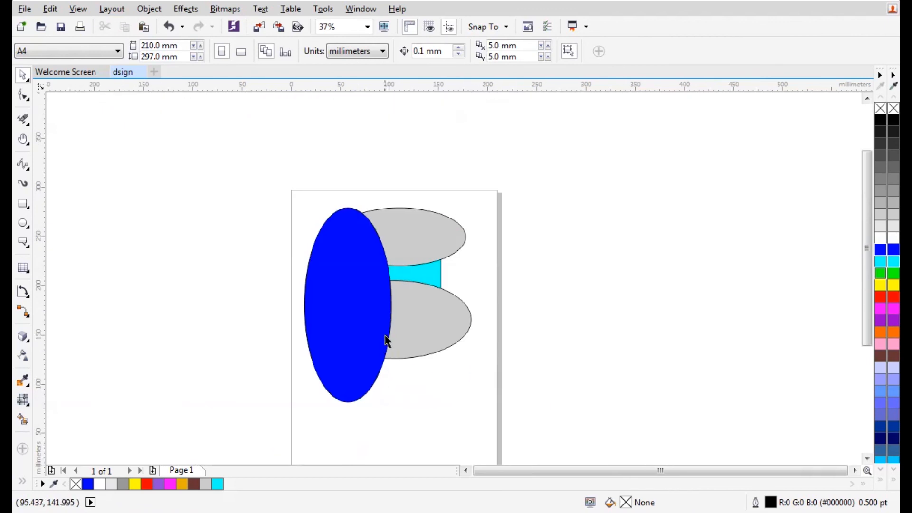
scroll(387, 342, "up", 1)
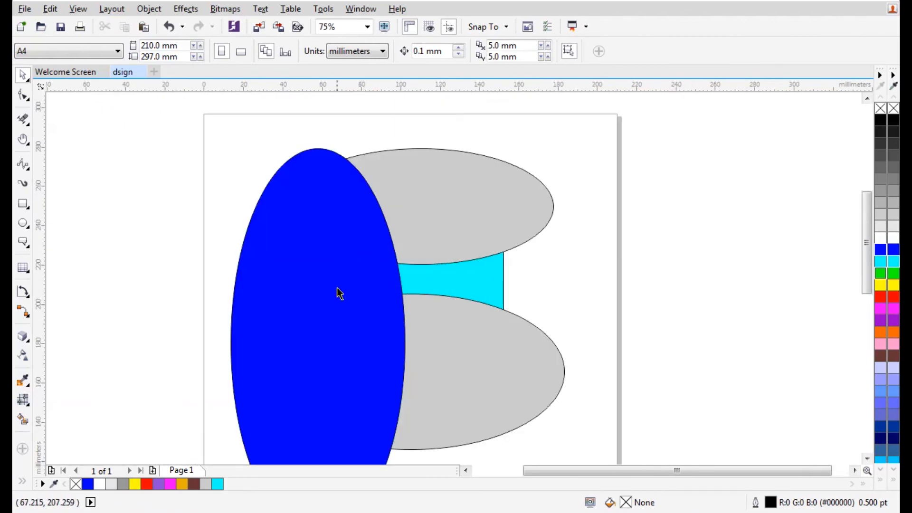
right_click(451, 208)
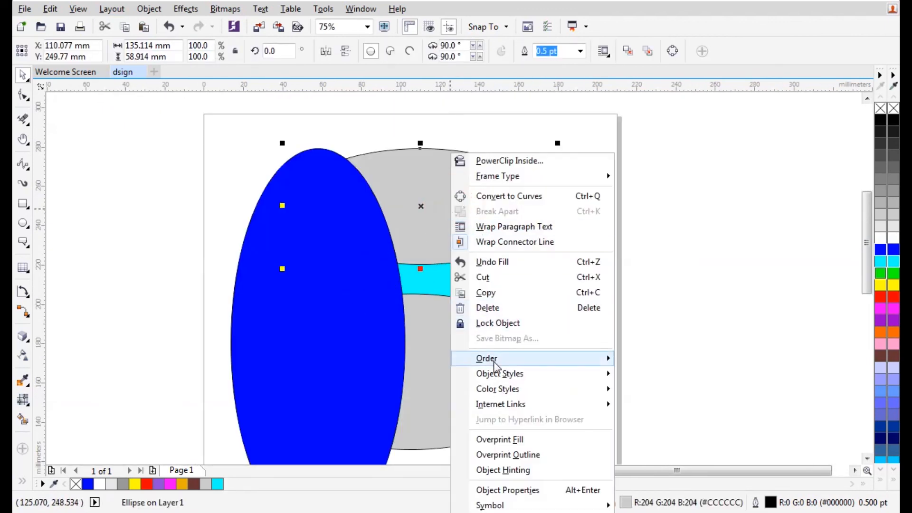
mouse_move(502, 367)
left_click(648, 361)
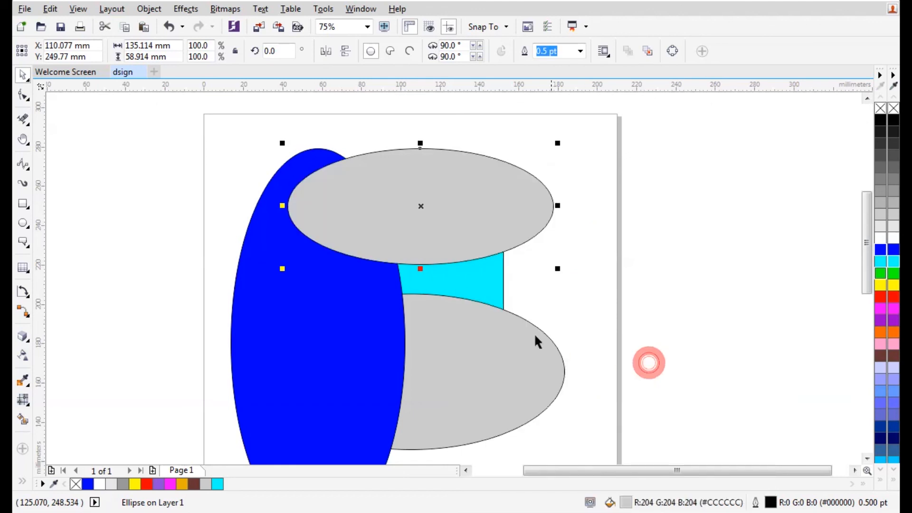
Bring the lower ellipse to the front and remove its fill, leaving just the outline
right_click(444, 349)
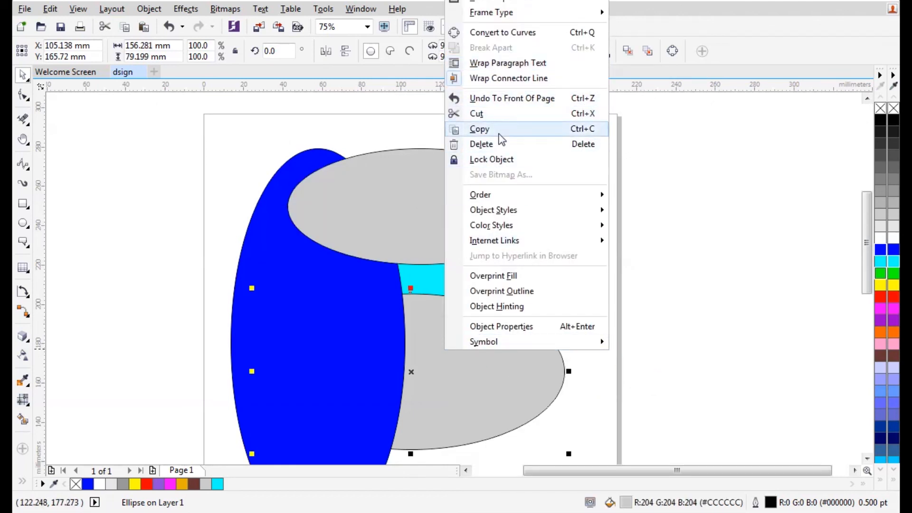
mouse_move(548, 196)
left_click(640, 196)
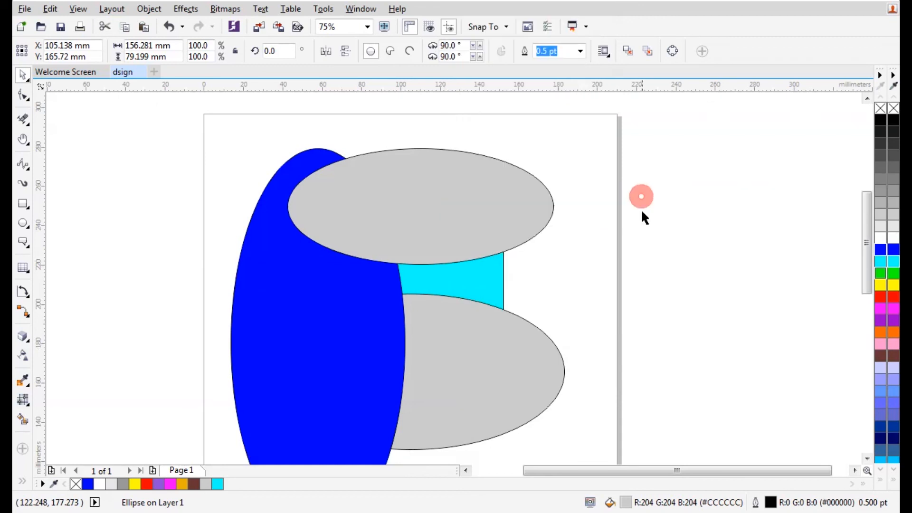
left_click(482, 372)
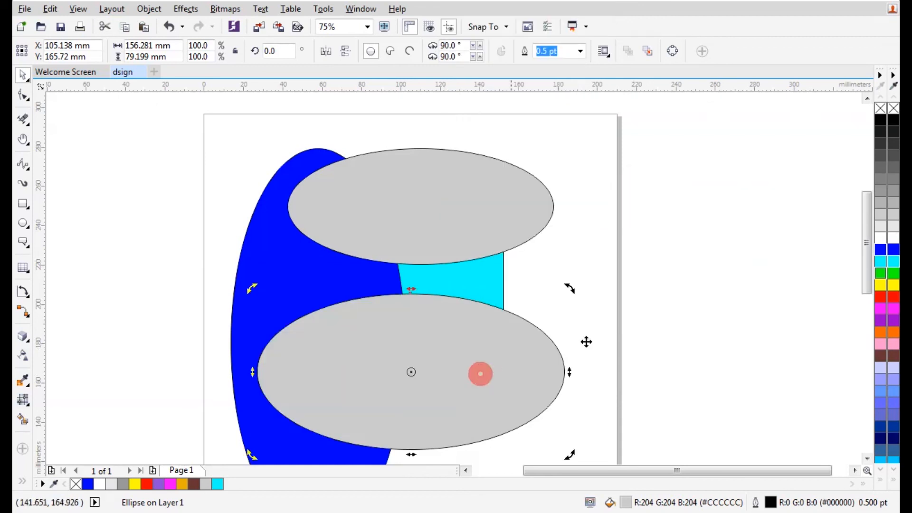
left_click(893, 110)
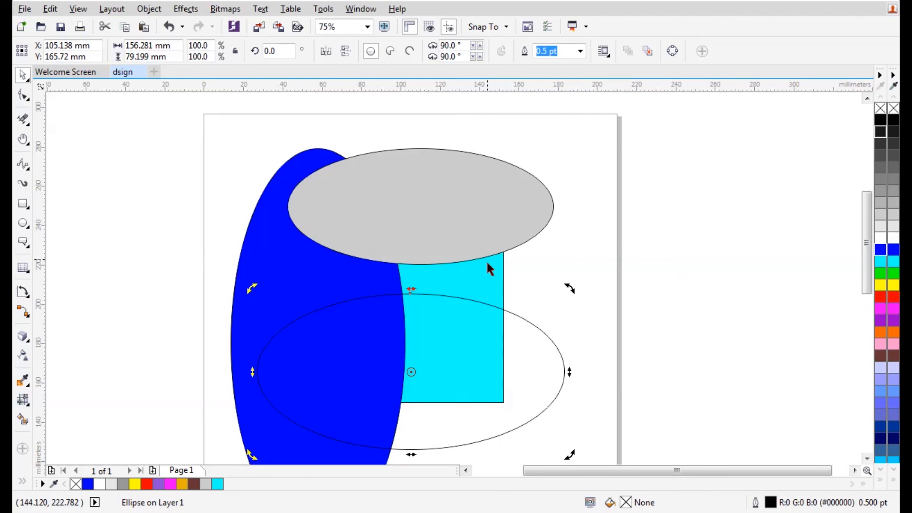
Create a first Smart Fill shape and set the fill colour for new regions to green
left_click(25, 421)
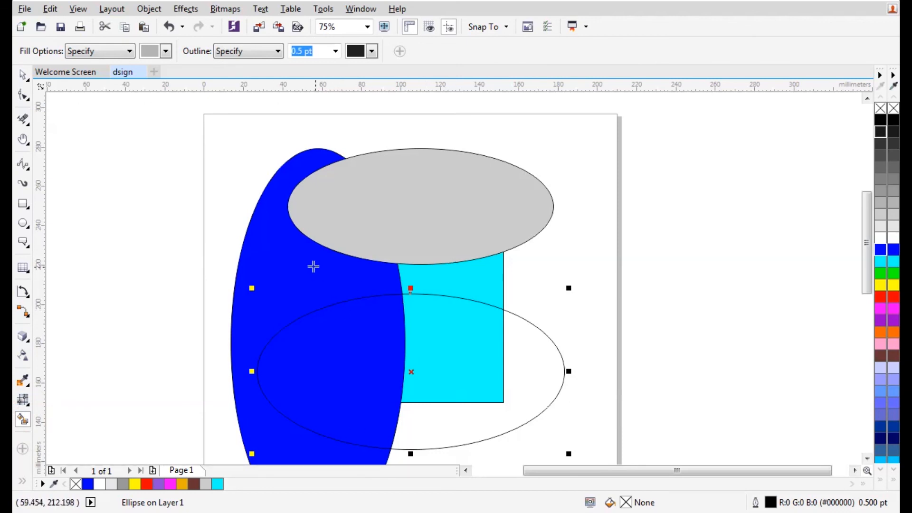
left_click(274, 275)
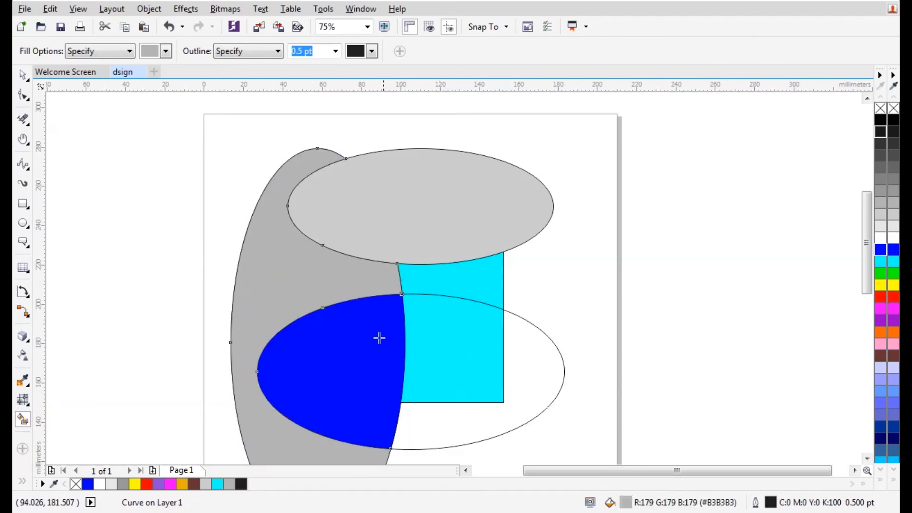
scroll(312, 288, "down", 1)
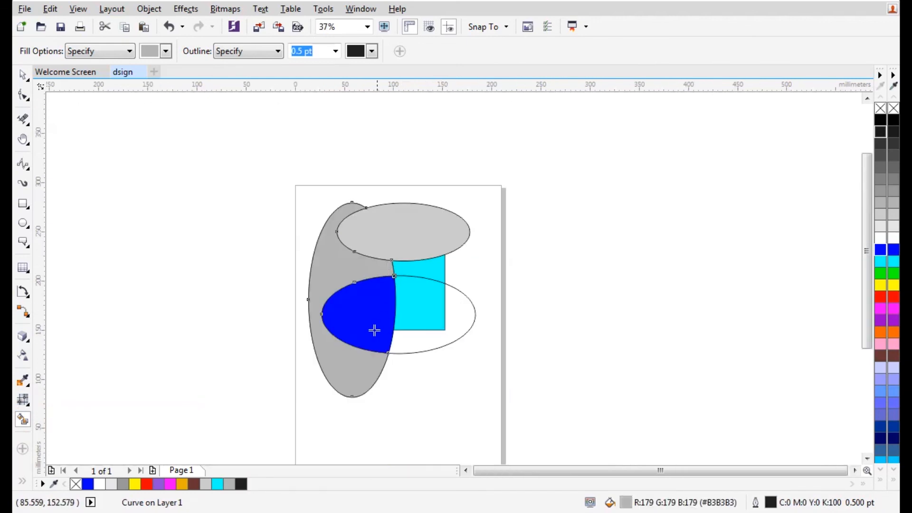
scroll(359, 340, "up", 1)
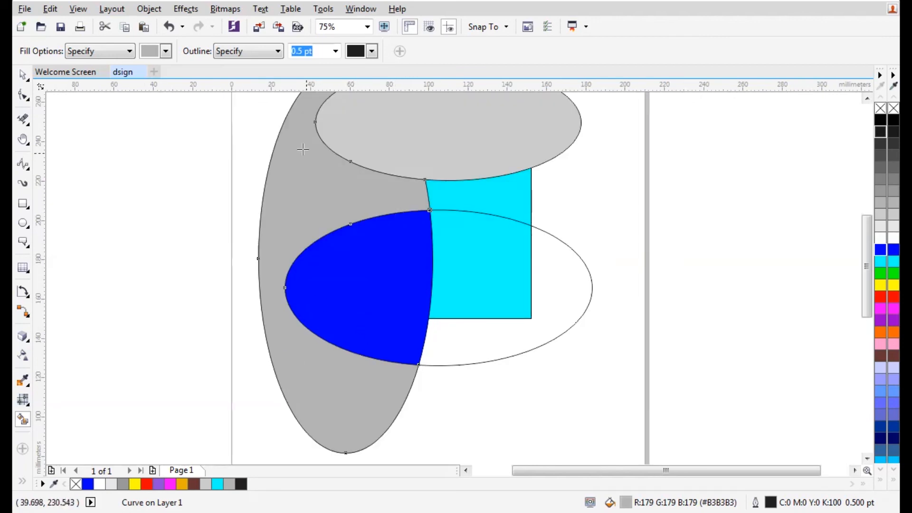
scroll(278, 323, "down", 2)
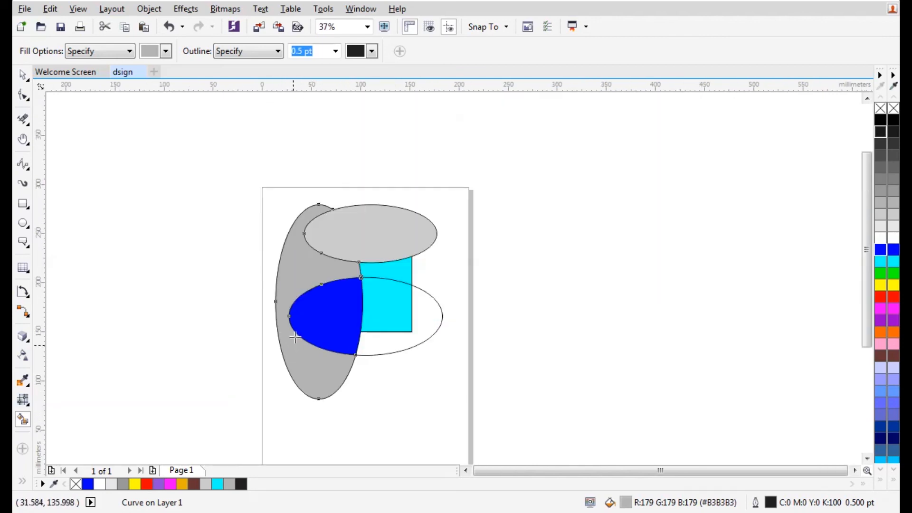
scroll(326, 260, "up", 1)
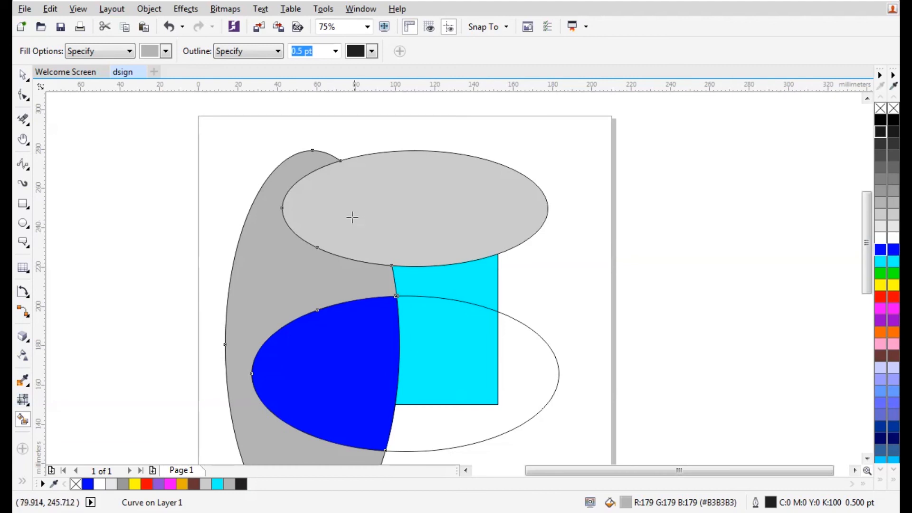
left_click(166, 51)
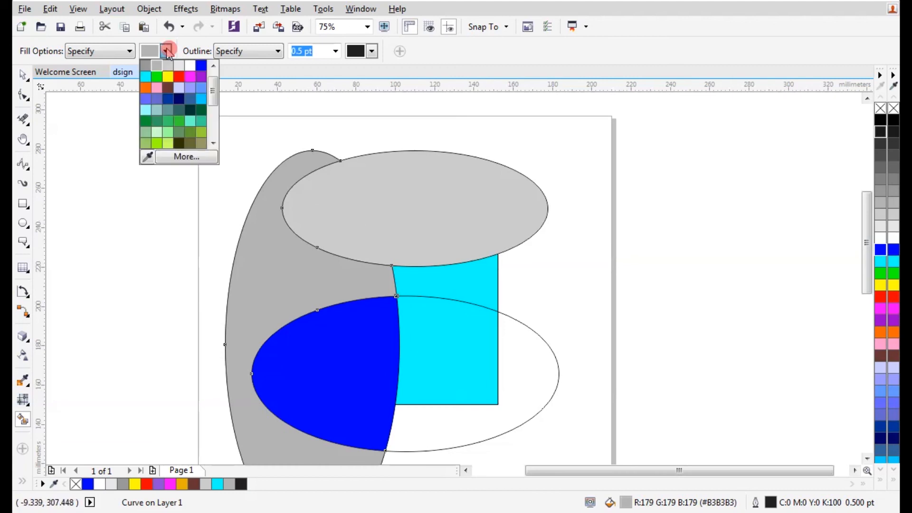
left_click(157, 77)
Smart-fill the tall, upper ellipse, rectangle, lower ellipse and blue regions green
left_click(273, 276)
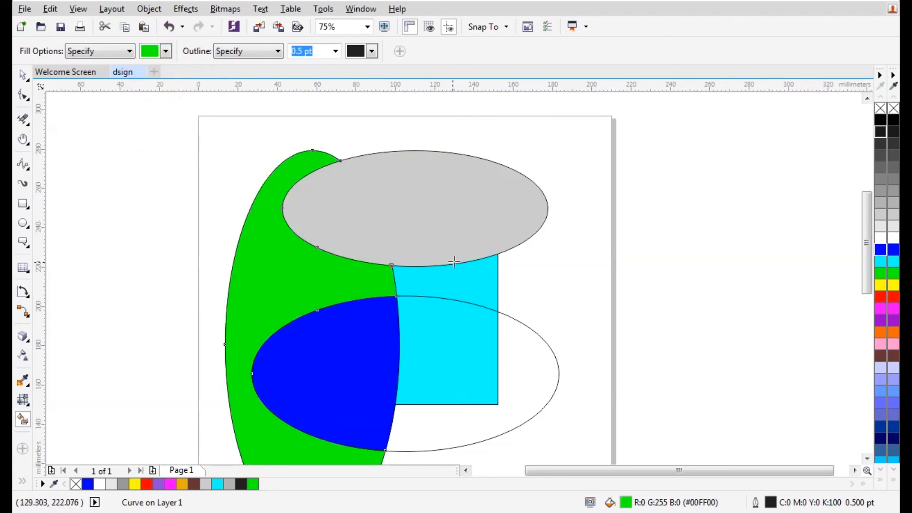
left_click(449, 229)
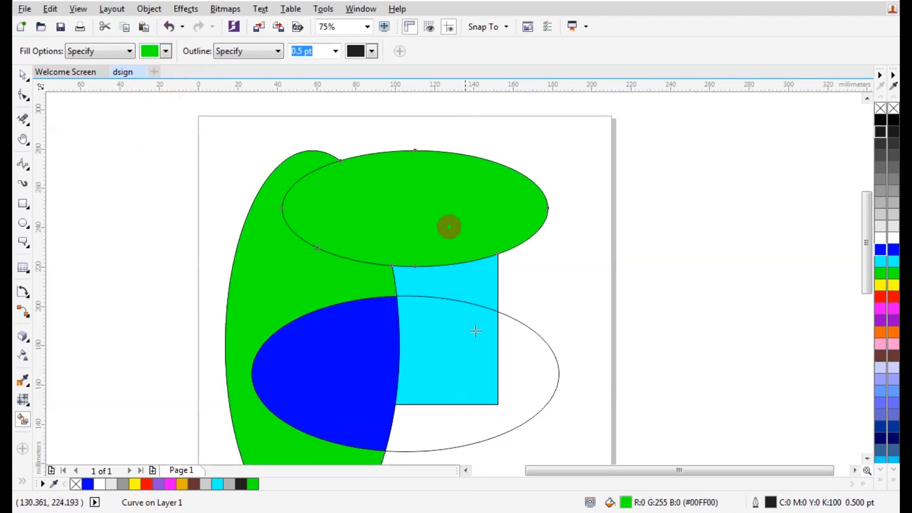
left_click(474, 286)
left_click(452, 361)
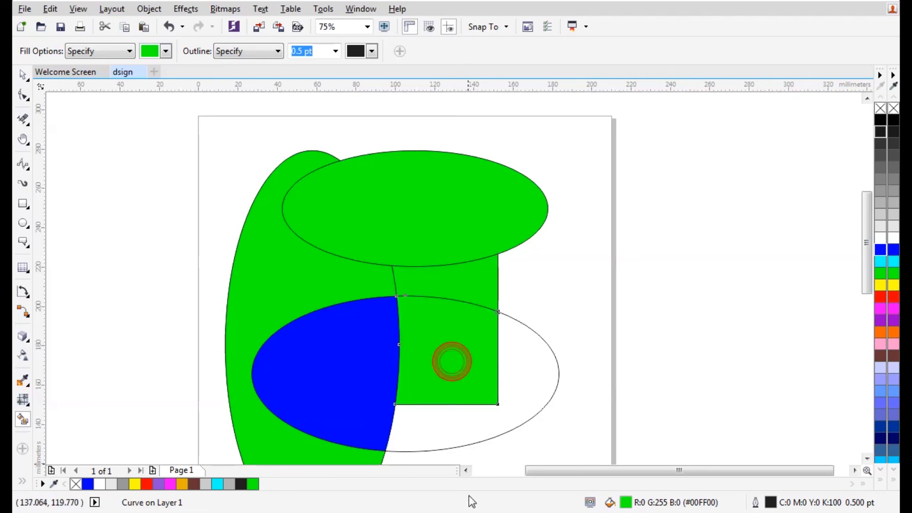
left_click(445, 423)
left_click(349, 403)
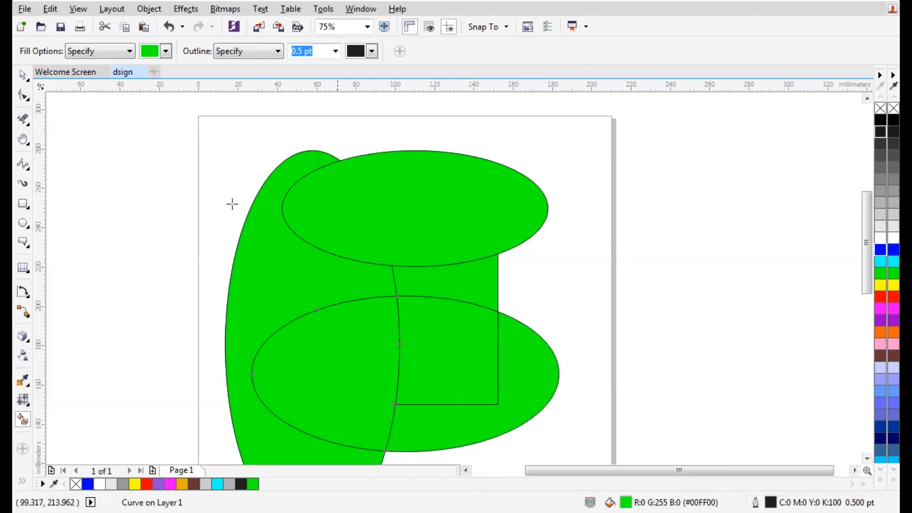
left_click(23, 73)
scroll(309, 200, "down", 1)
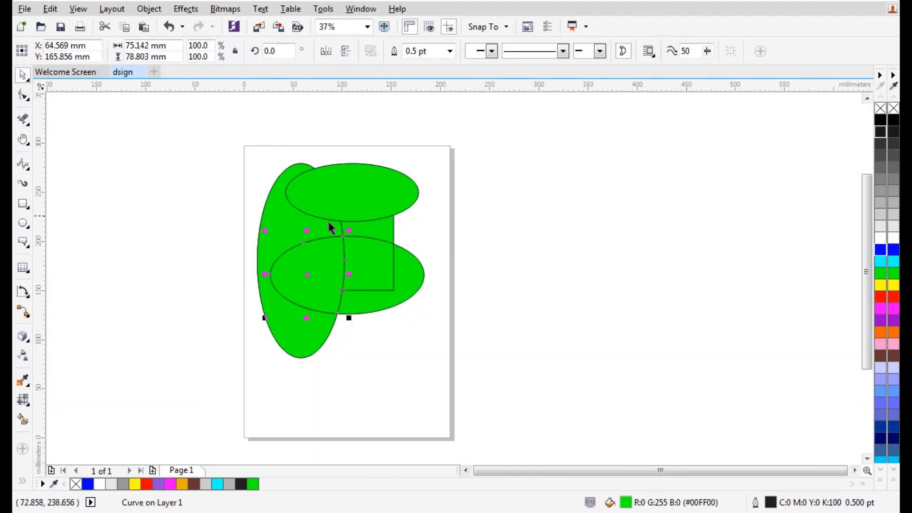
Drag the top green ellipse off the page to the right and repeat that move for each green piece
scroll(327, 220, "up", 1)
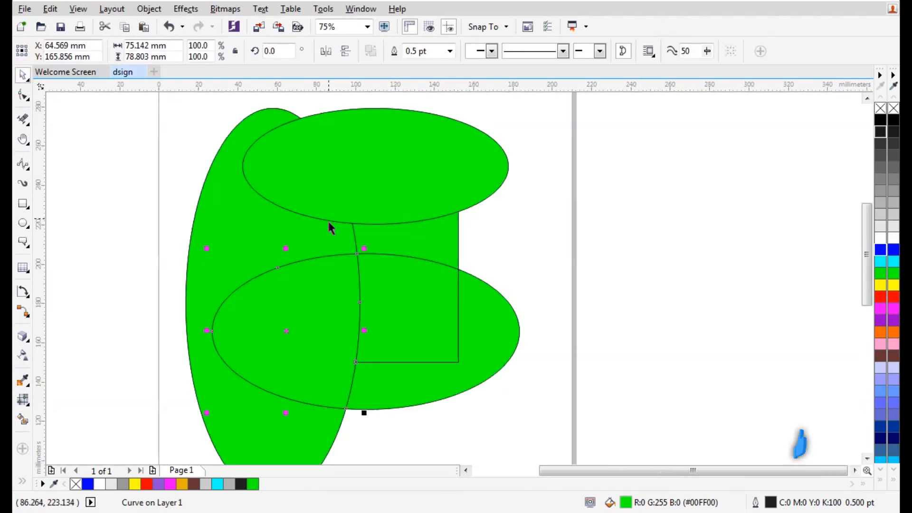
scroll(288, 245, "down", 1)
left_click_drag(326, 219, 567, 212)
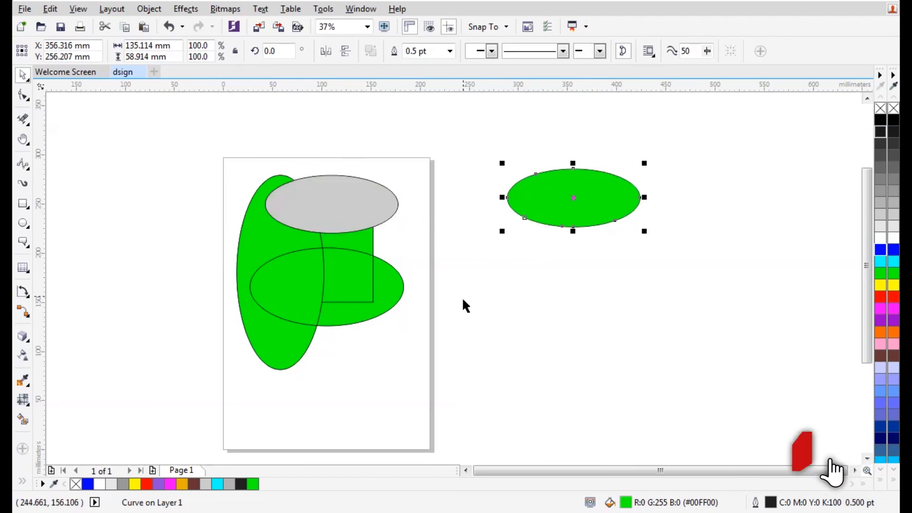
left_click(260, 228)
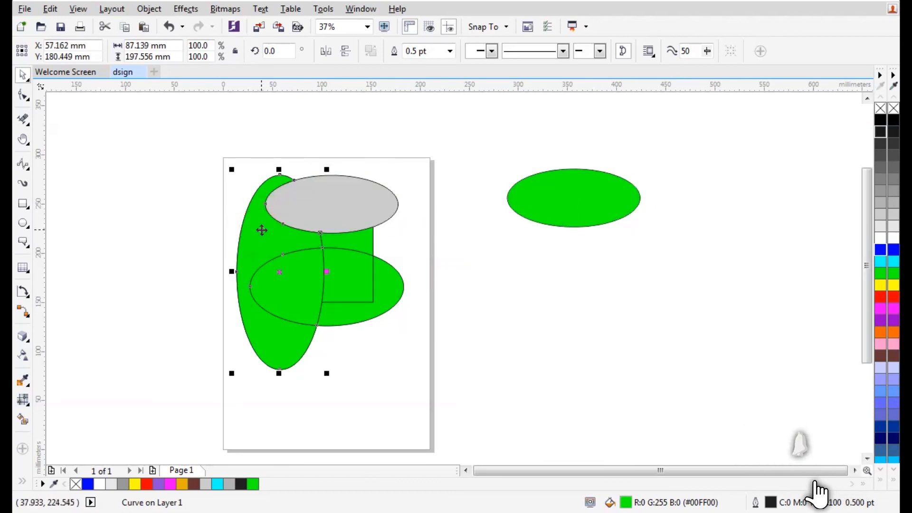
key("ctrl+r")
left_click(354, 240)
key("ctrl+r")
left_click(356, 261)
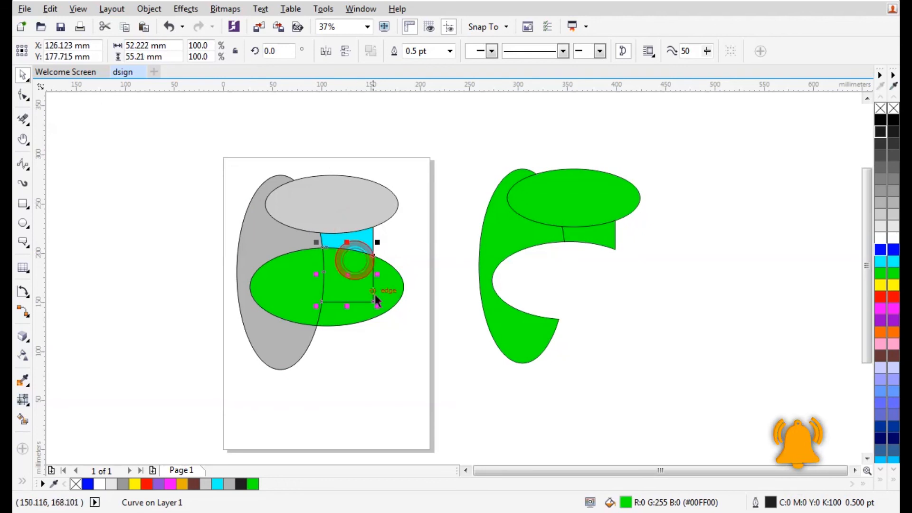
key("ctrl+r")
left_click(379, 291)
key("ctrl+r")
left_click(306, 300)
key("ctrl+r")
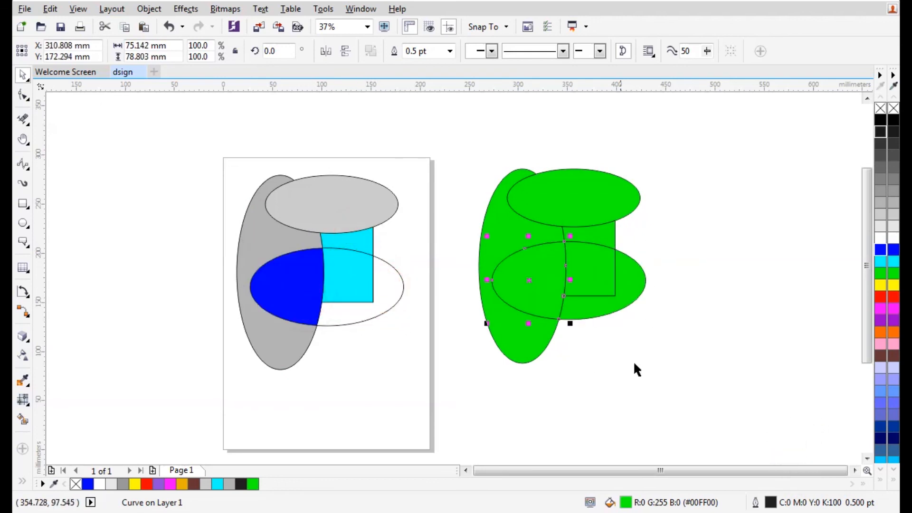
Drag the green pieces apart into separate fragments like an exploded puzzle
left_click(635, 333)
left_click_drag(631, 279, 689, 320)
left_click_drag(603, 204, 687, 152)
left_click_drag(592, 229, 718, 201)
left_click_drag(596, 277, 626, 298)
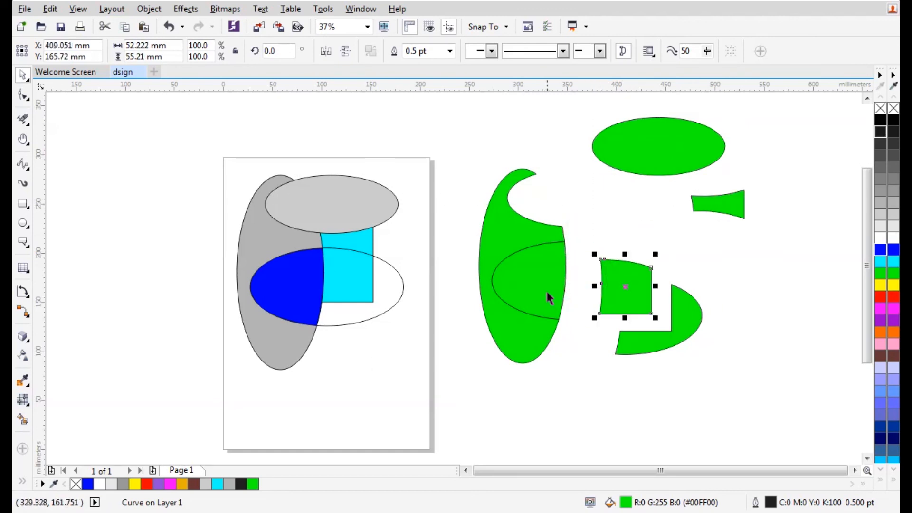
left_click_drag(547, 289, 611, 251)
left_click_drag(505, 236, 483, 228)
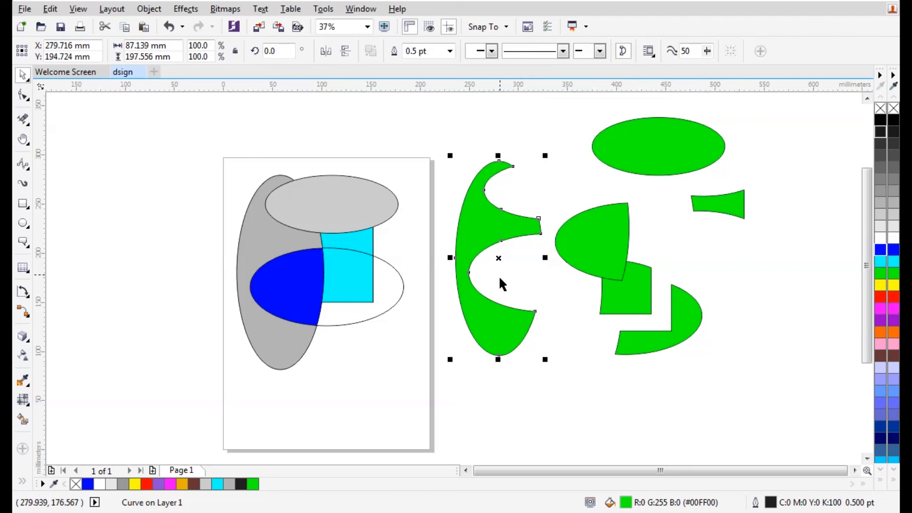
left_click_drag(613, 282, 630, 260)
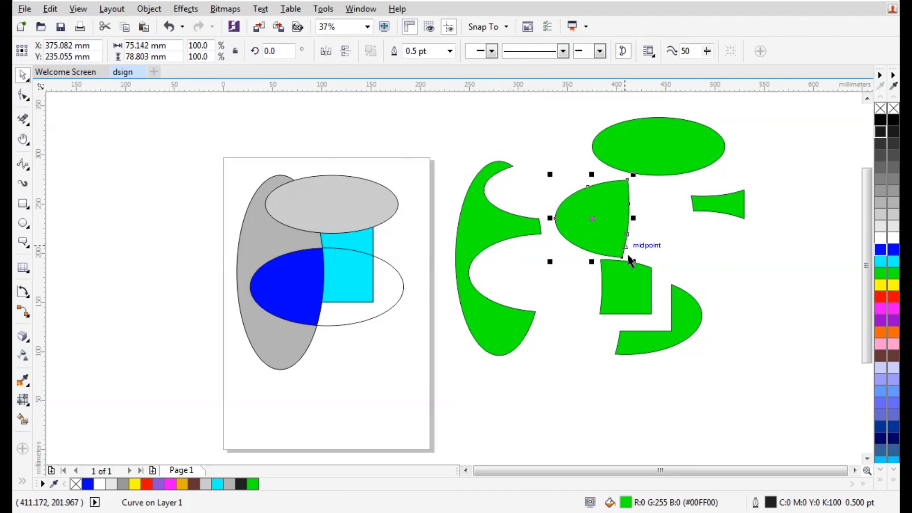
left_click(581, 336)
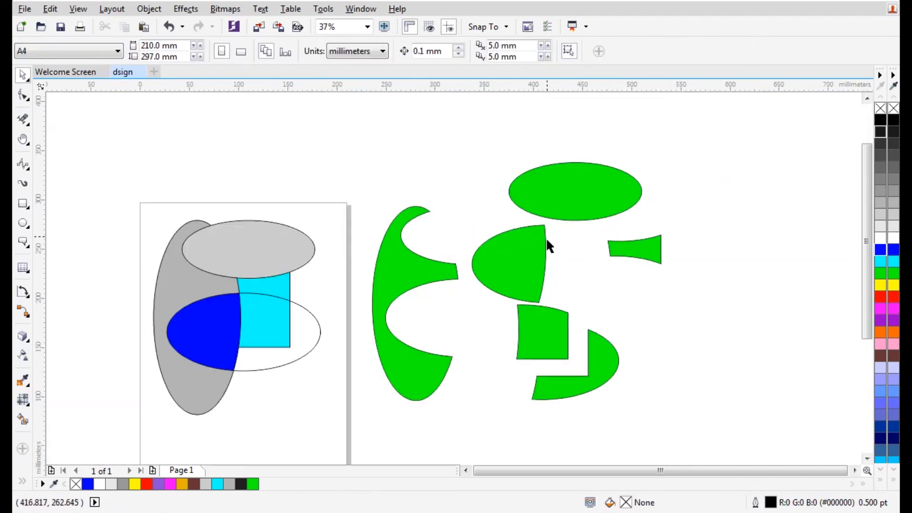
Marquee-select all eleven objects, including the green fragments beside the page, and delete them
scroll(464, 288, "up", 1)
scroll(496, 181, "down", 1)
left_click_drag(239, 126, 636, 340)
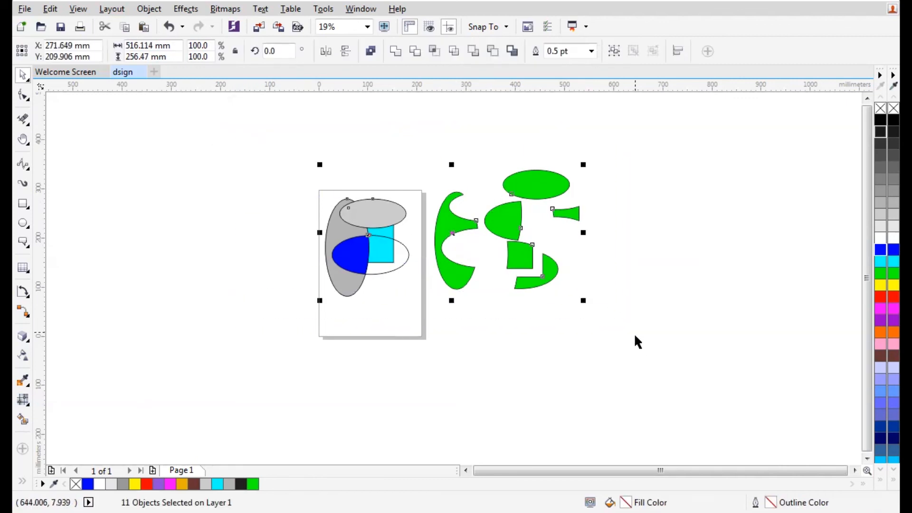
key("Delete")
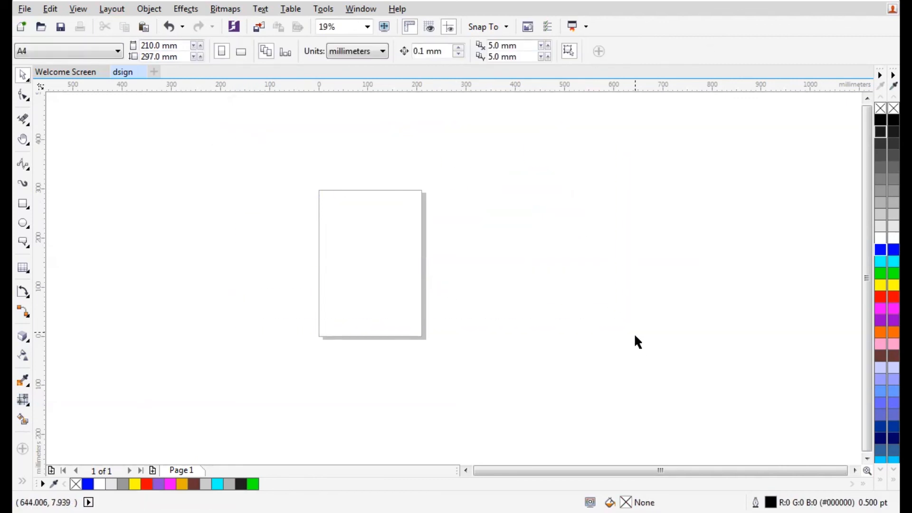